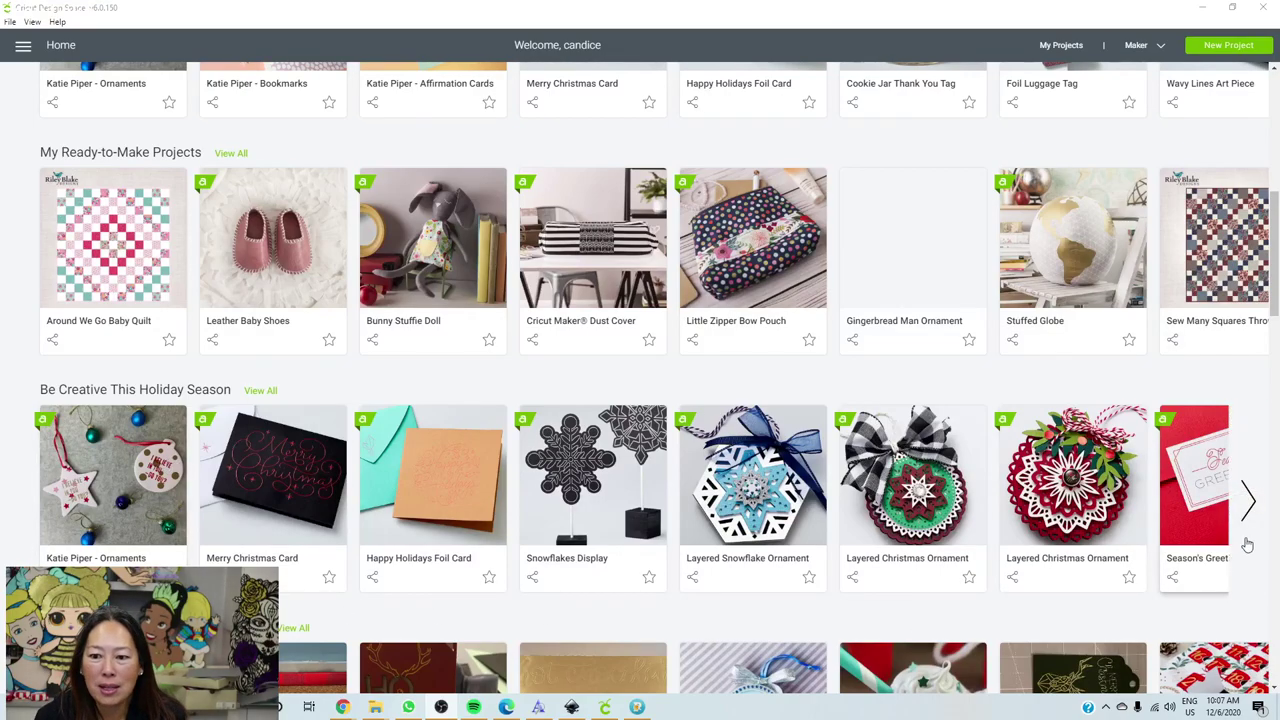
Page the holiday-season carousel forward to reveal the Season's Greetings Sticker card.
{"action": "left_click", "coordinate": [1250, 505]}
{"action": "left_click", "coordinate": [1250, 505]}
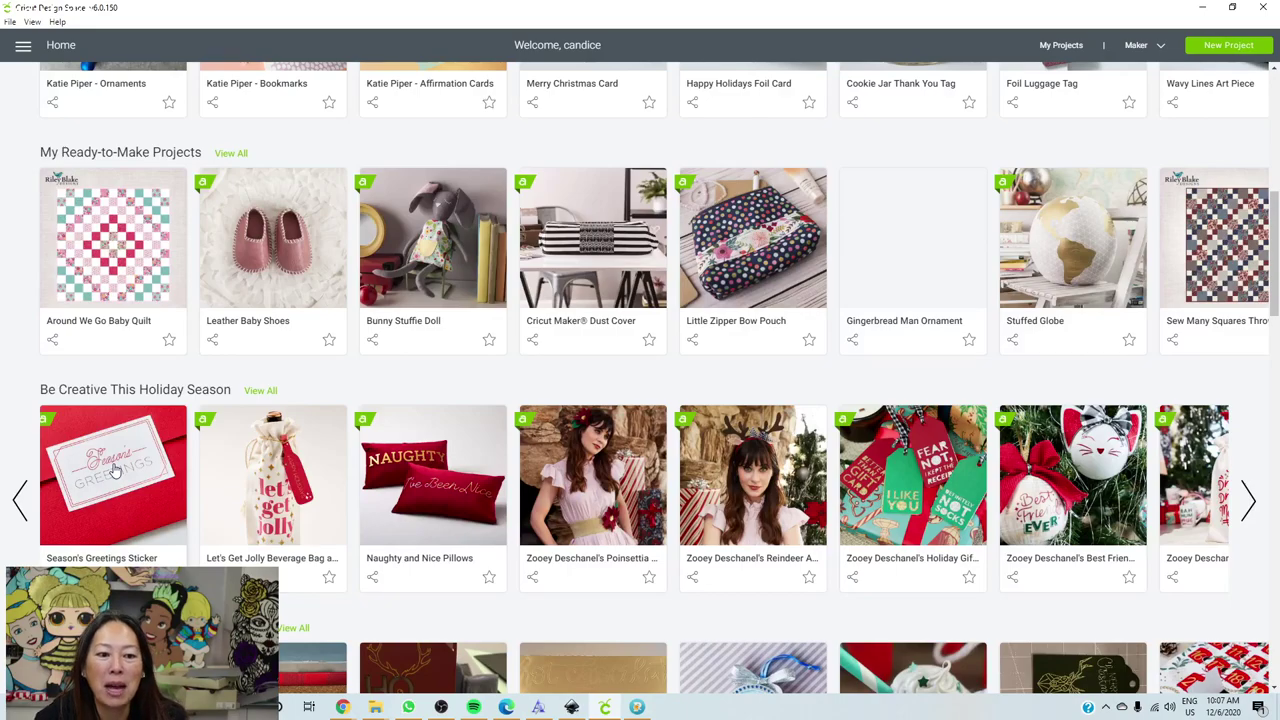
Open the Season's Greetings Sticker project and have it replace the existing canvas project.
{"action": "left_click", "coordinate": [115, 470]}
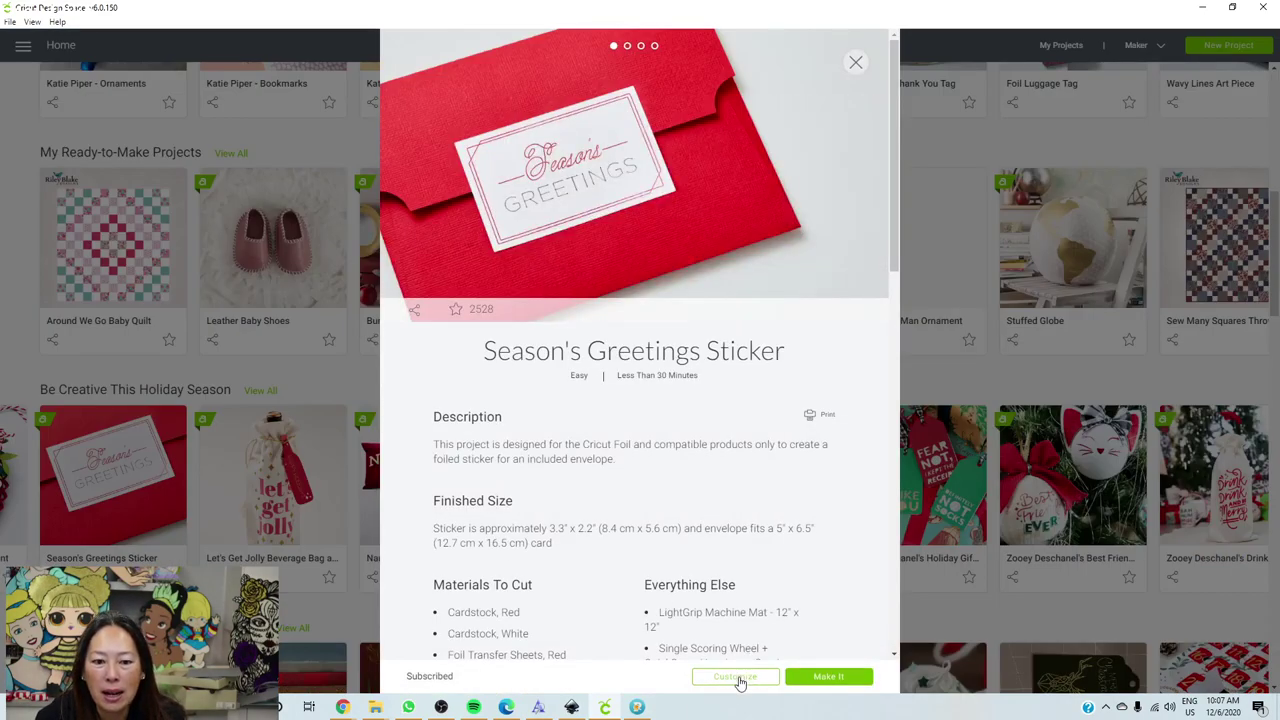
{"action": "left_click", "coordinate": [737, 678]}
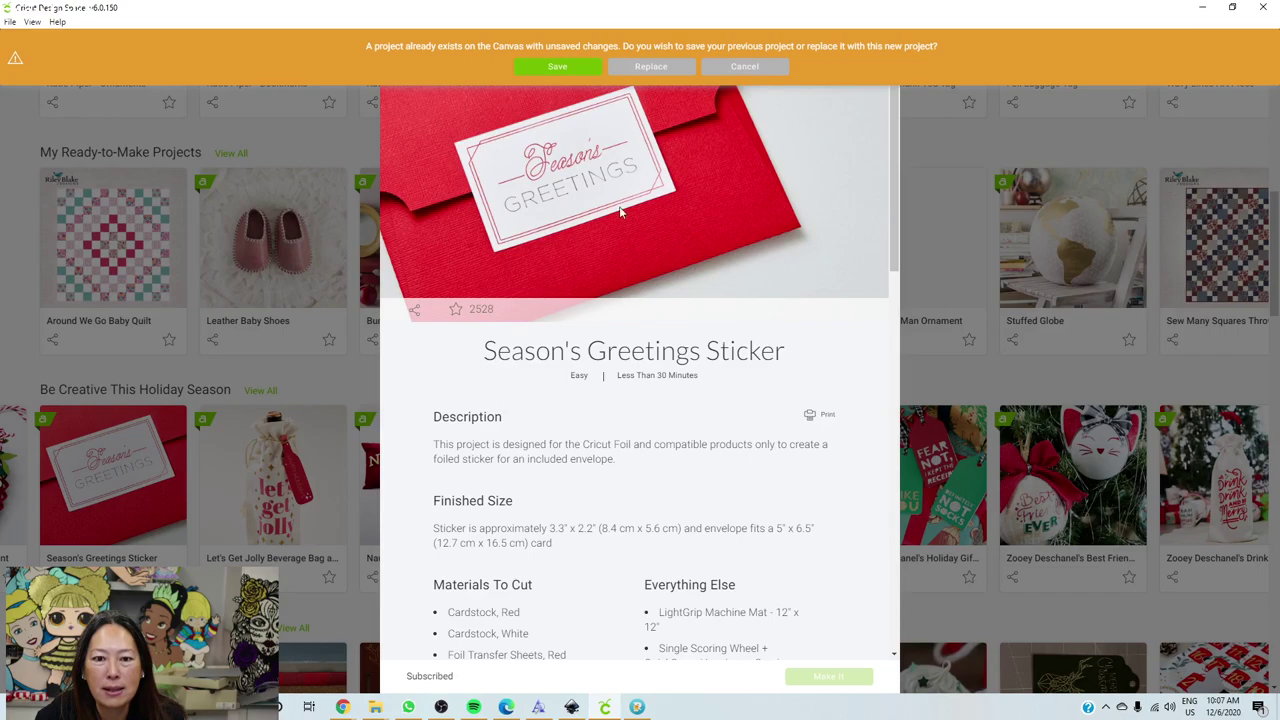
{"action": "left_click", "coordinate": [661, 69]}
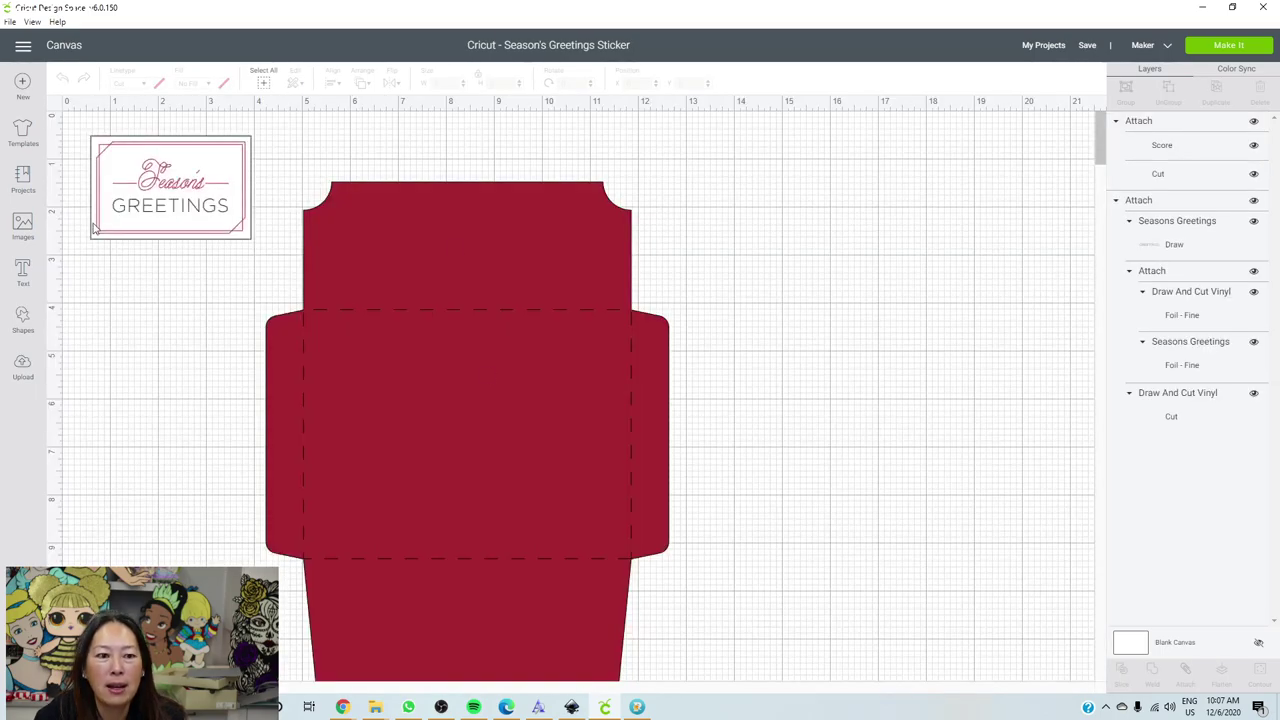
Move the red envelope right and the sticker down beside it, then check the envelope's score lines.
{"action": "left_click_drag", "start_coordinate": [530, 490], "coordinate": [708, 469]}
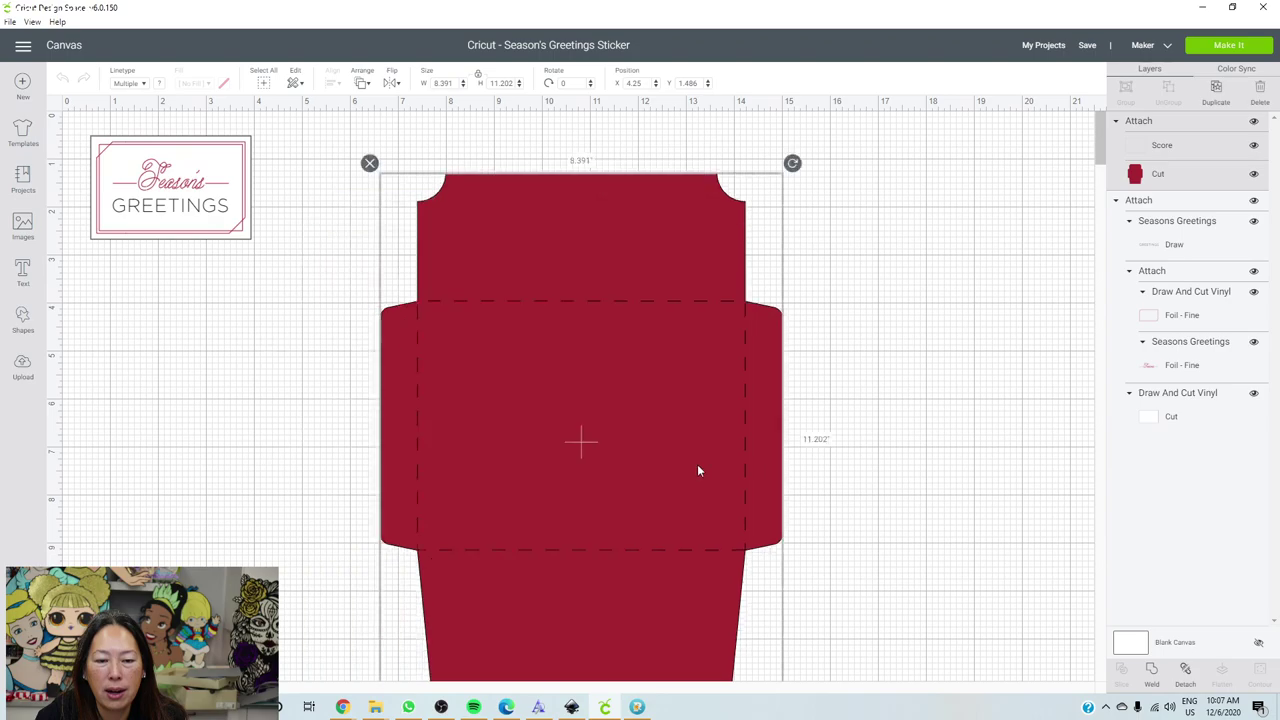
{"action": "left_click", "coordinate": [200, 210]}
{"action": "left_click_drag", "start_coordinate": [200, 210], "coordinate": [345, 395]}
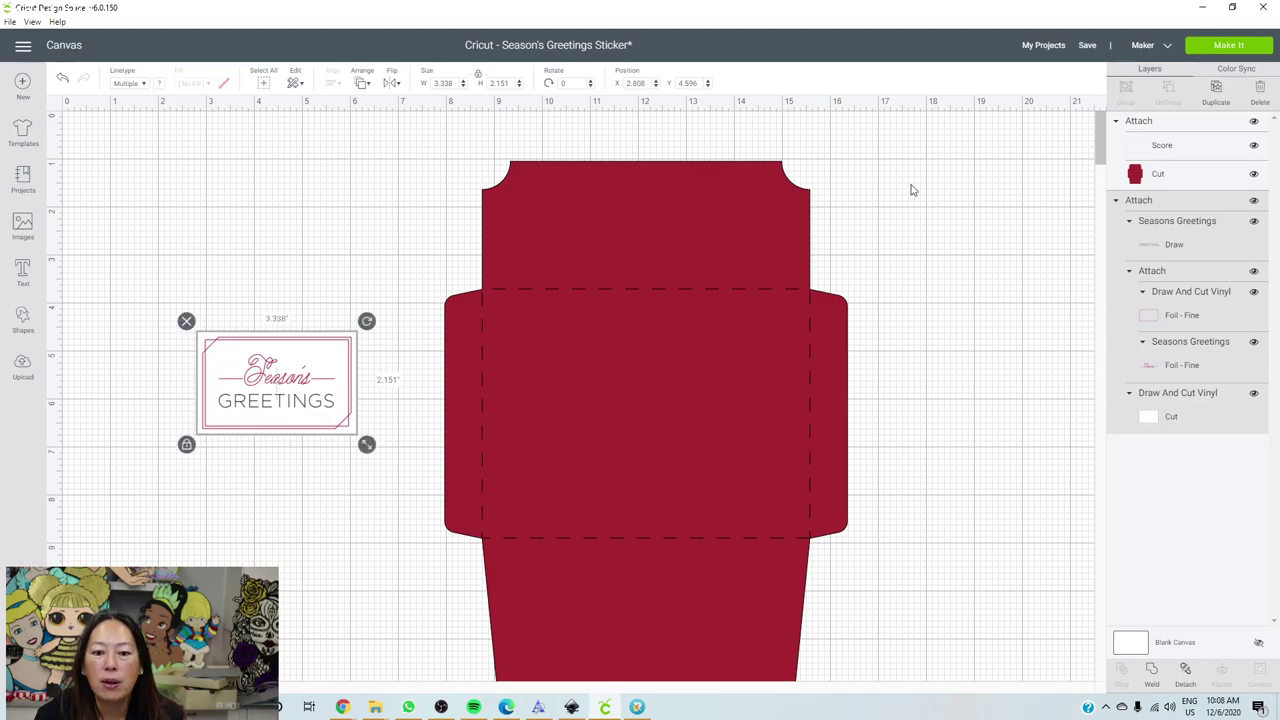
{"action": "scroll", "coordinate": [829, 320], "scroll_direction": "down", "scroll_amount": 5}
{"action": "scroll", "coordinate": [829, 322], "scroll_direction": "up", "scroll_amount": 3}
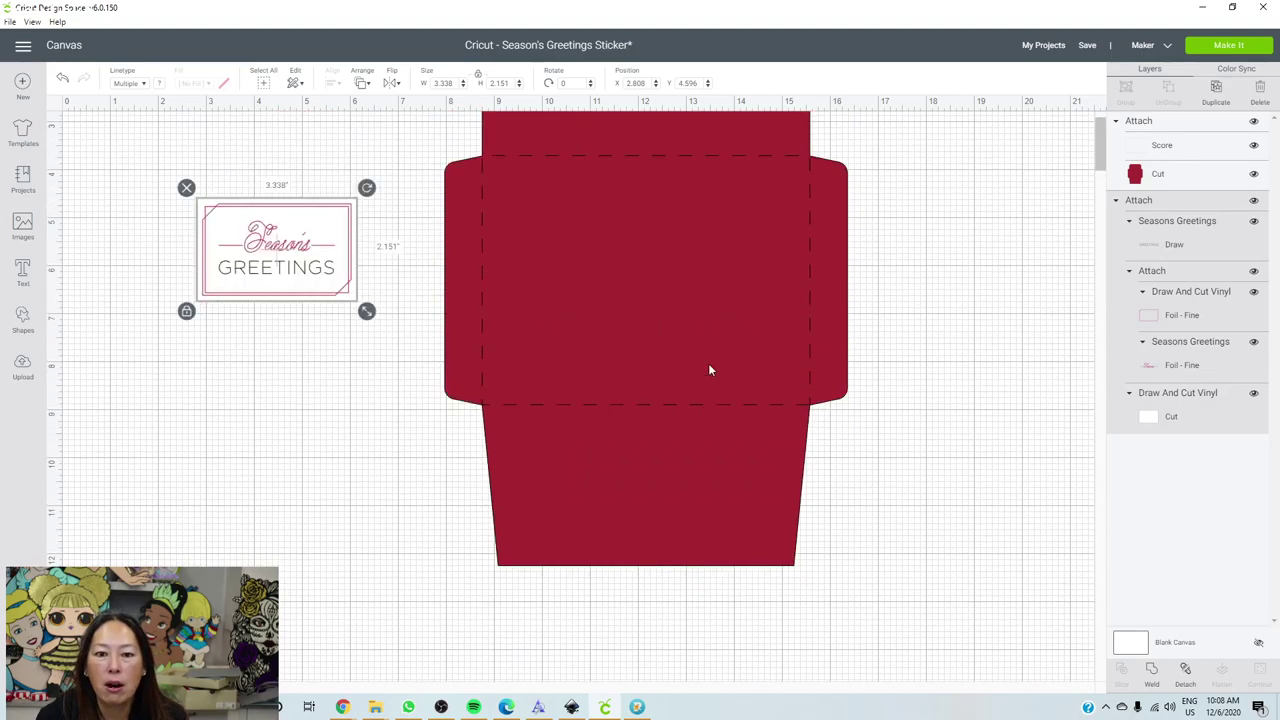
{"action": "scroll", "coordinate": [625, 299], "scroll_direction": "up", "scroll_amount": 3}
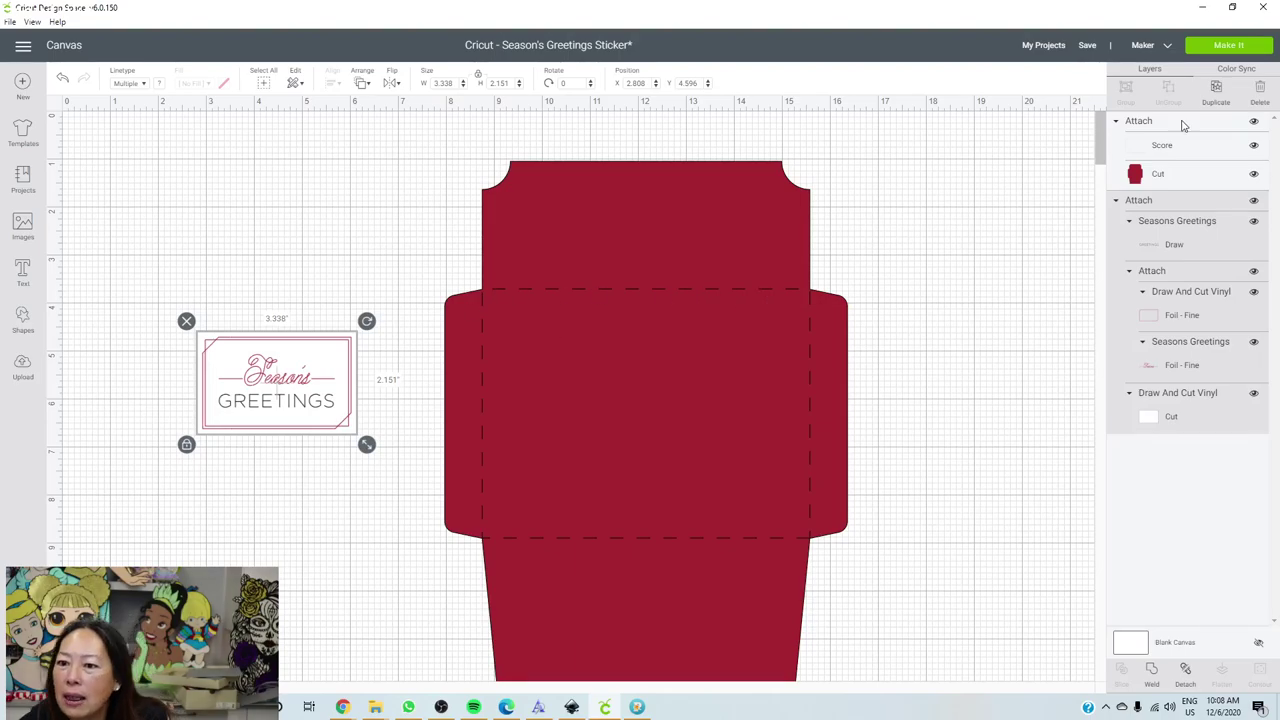
{"action": "left_click", "coordinate": [1167, 147]}
{"action": "left_click", "coordinate": [1167, 147]}
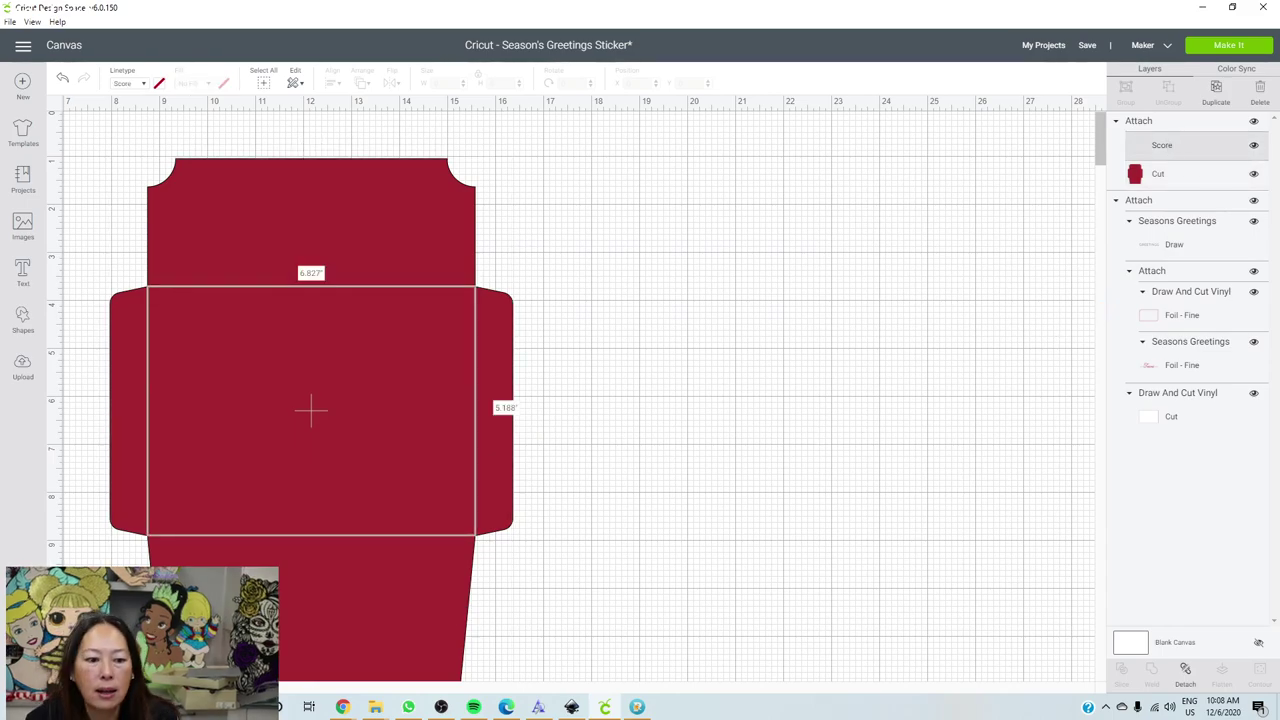
{"action": "left_click", "coordinate": [760, 335]}
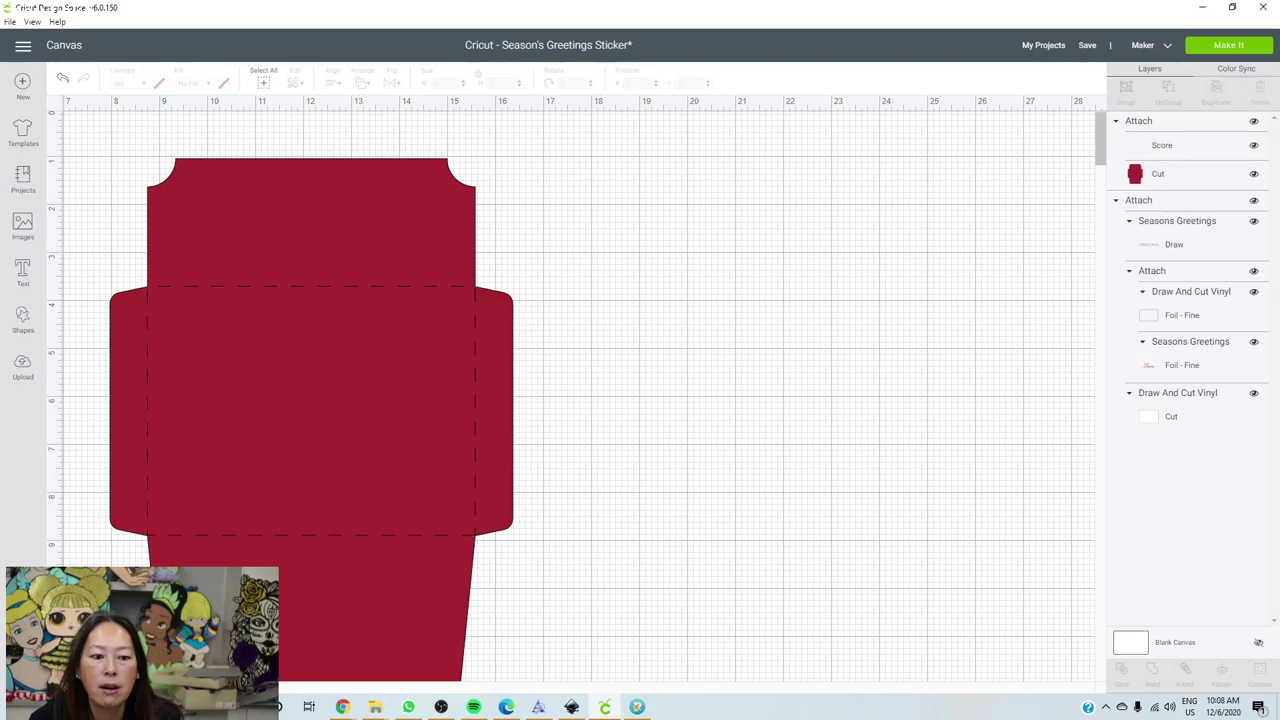
Zoom out and select the red envelope together with its score lines.
{"action": "scroll", "coordinate": [554, 303], "scroll_direction": "left", "scroll_amount": 5}
{"action": "left_click", "coordinate": [554, 303]}
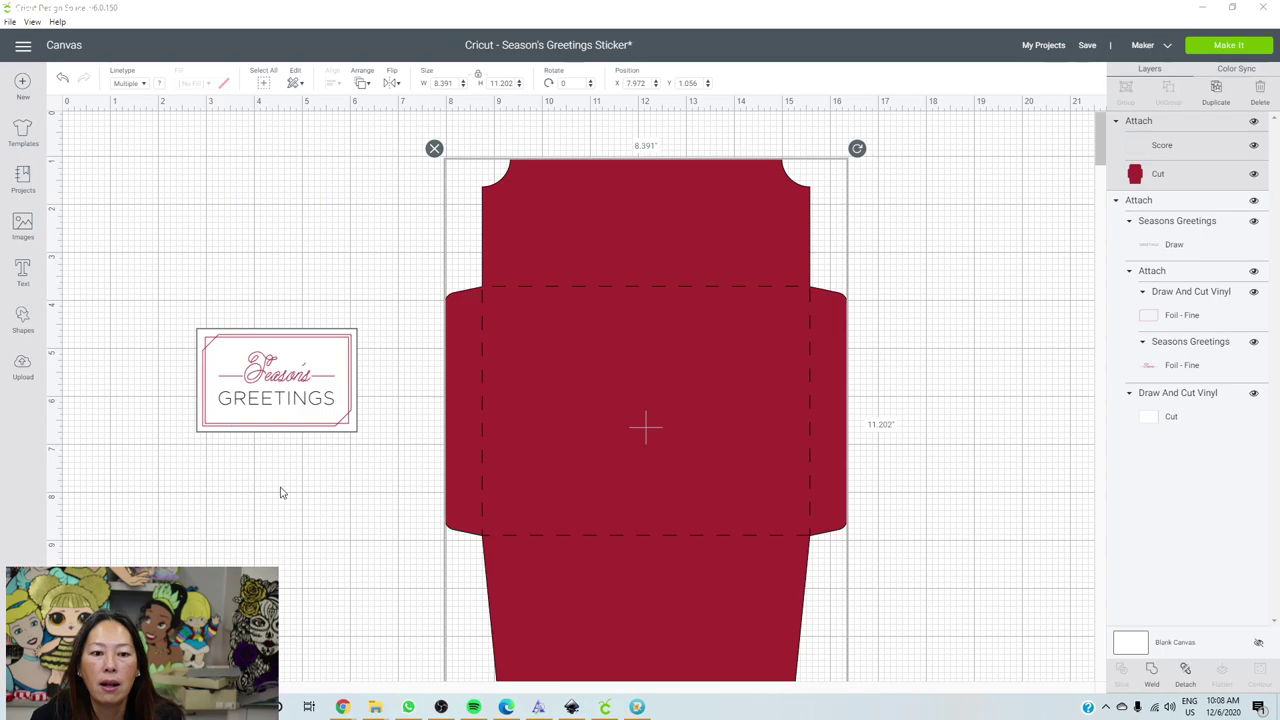
{"action": "key", "text": "super+s"}
{"action": "key", "text": "Escape"}
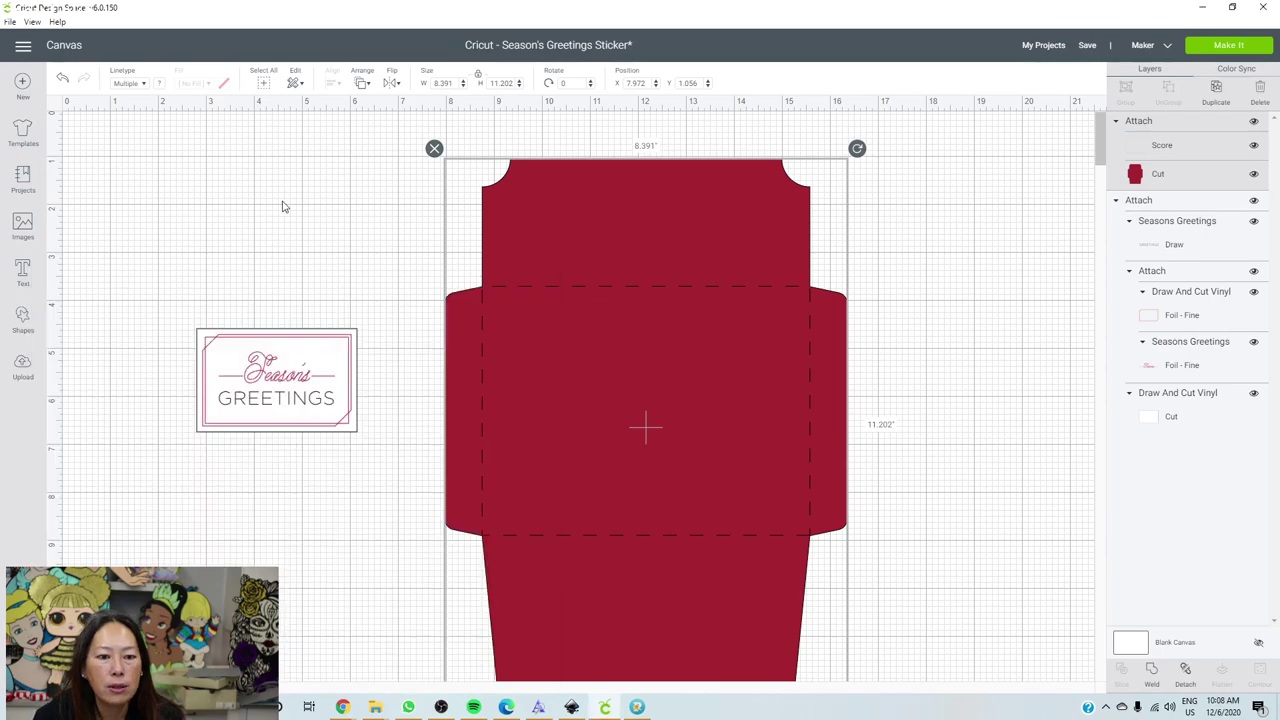
{"action": "left_click", "coordinate": [282, 206]}
{"action": "key", "text": "ctrl+minus"}
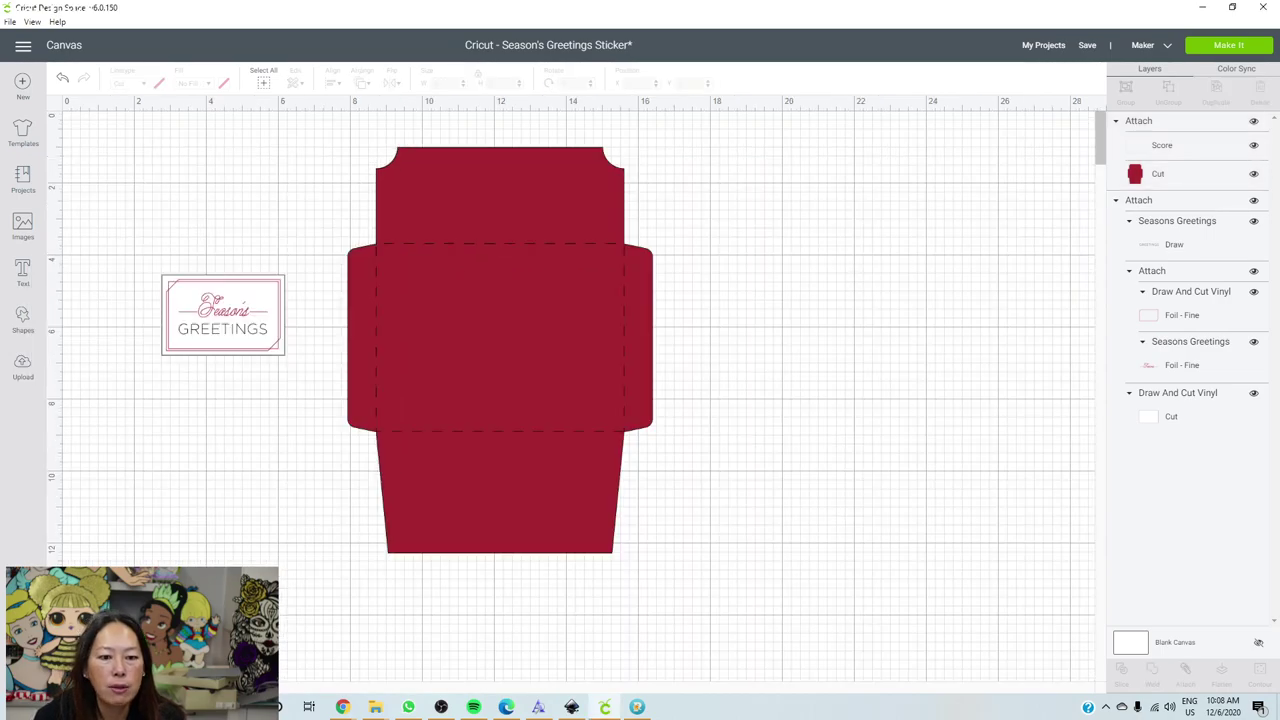
{"action": "left_click", "coordinate": [510, 345]}
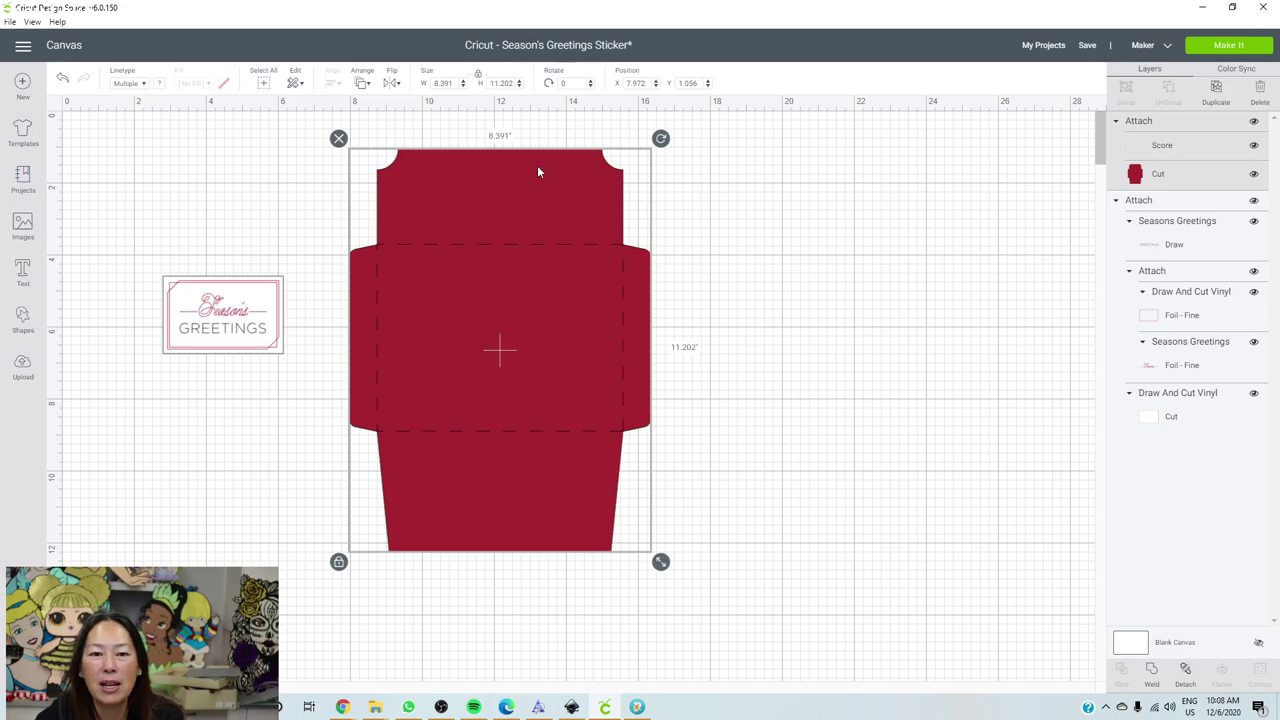
Set the envelope's height to 11.5 in and nudge it slightly.
{"action": "left_click", "coordinate": [502, 83]}
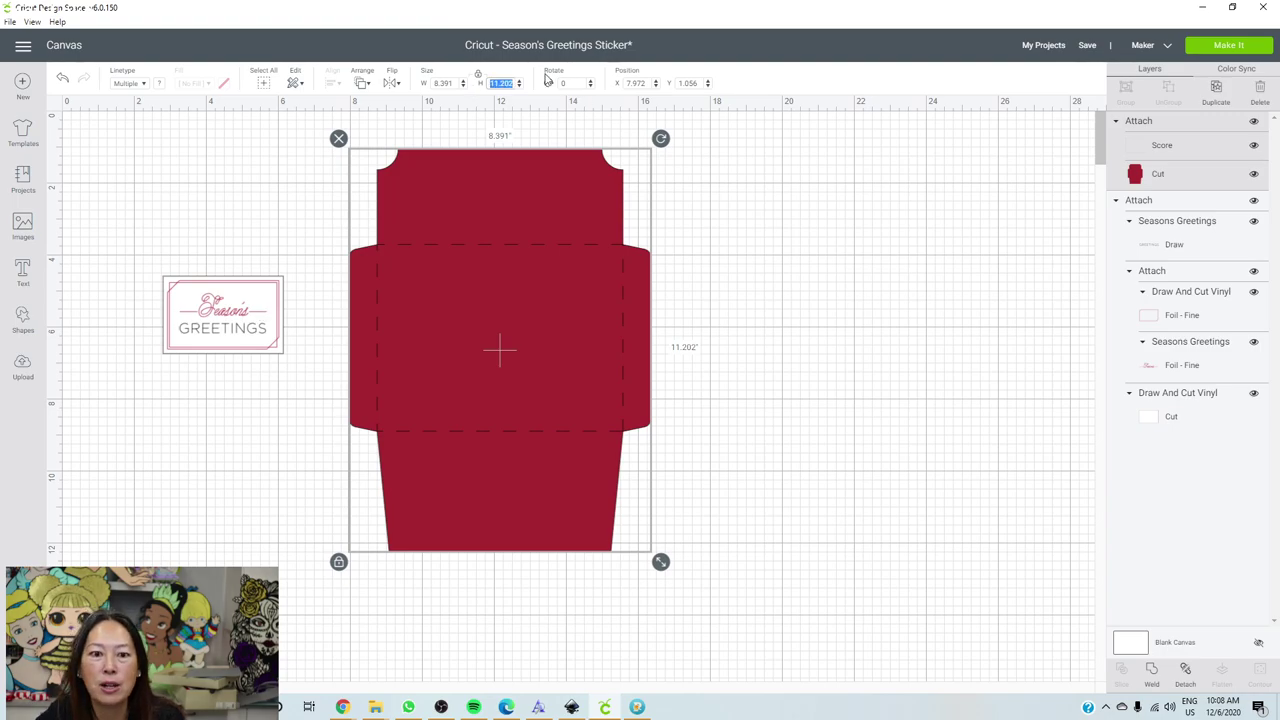
{"action": "type", "text": "11"}
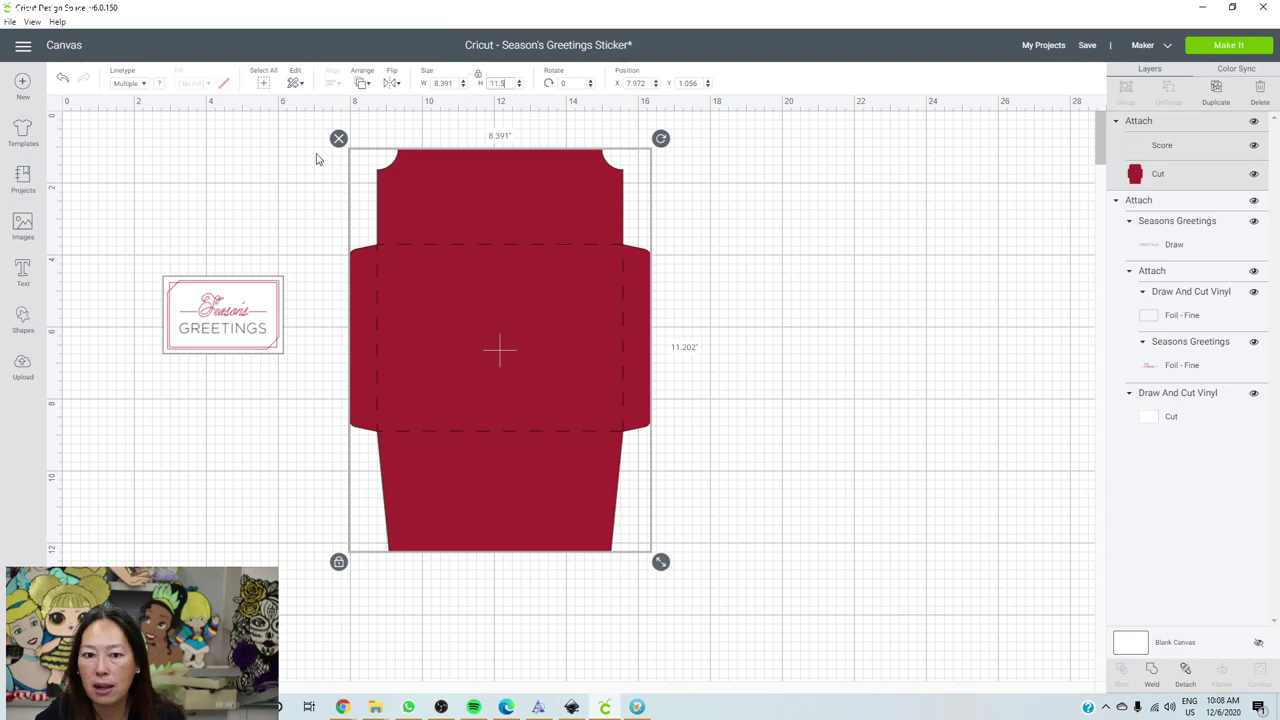
{"action": "type", "text": ".5"}
{"action": "key", "text": "Tab"}
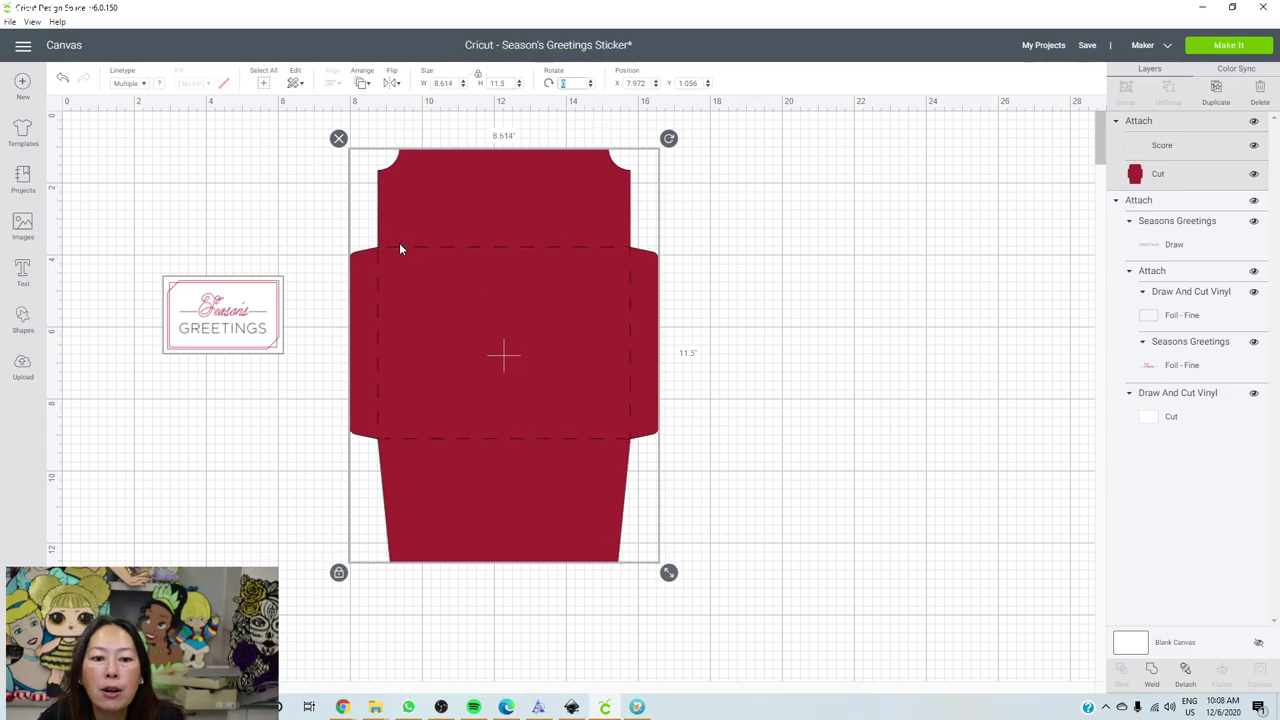
{"action": "mouse_move", "coordinate": [411, 279]}
{"action": "left_mouse_down"}
{"action": "mouse_move", "coordinate": [414, 295]}
{"action": "mouse_move", "coordinate": [430, 278]}
{"action": "mouse_move", "coordinate": [419, 277]}
{"action": "left_mouse_up"}
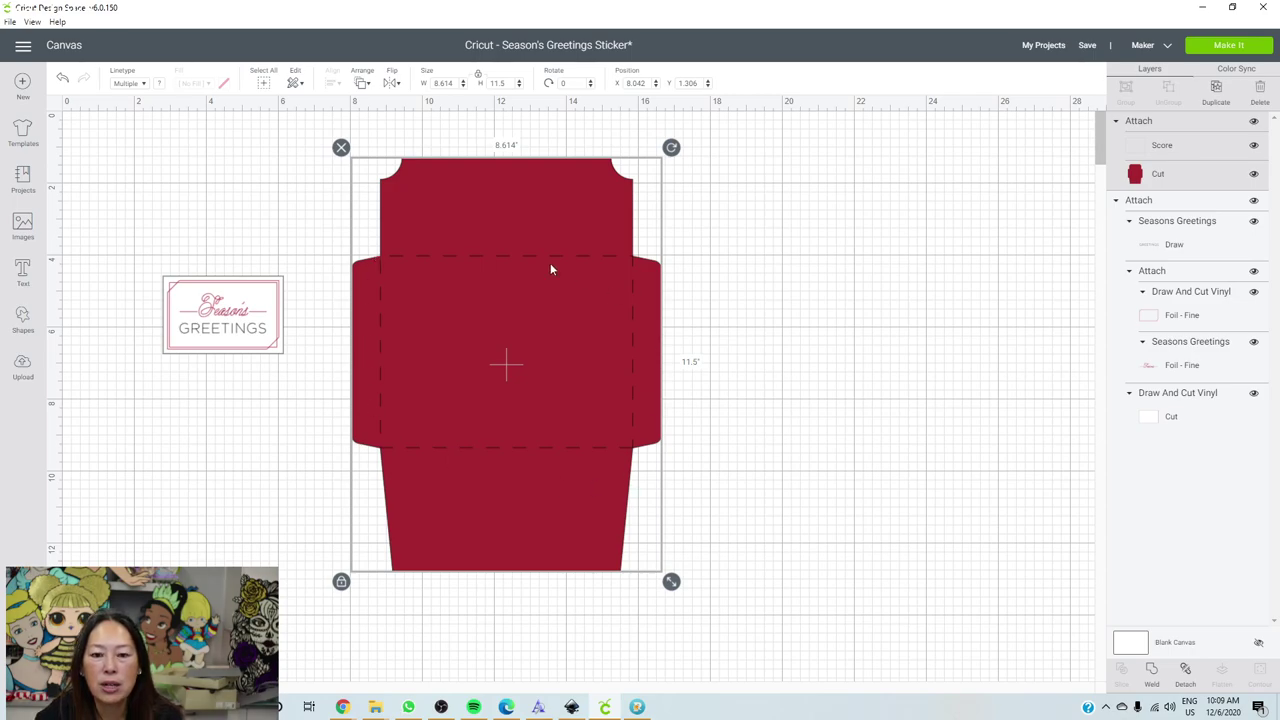
Add a square, unlock its proportions, stretch it wider and move it right of the envelope.
{"action": "left_click", "coordinate": [24, 318]}
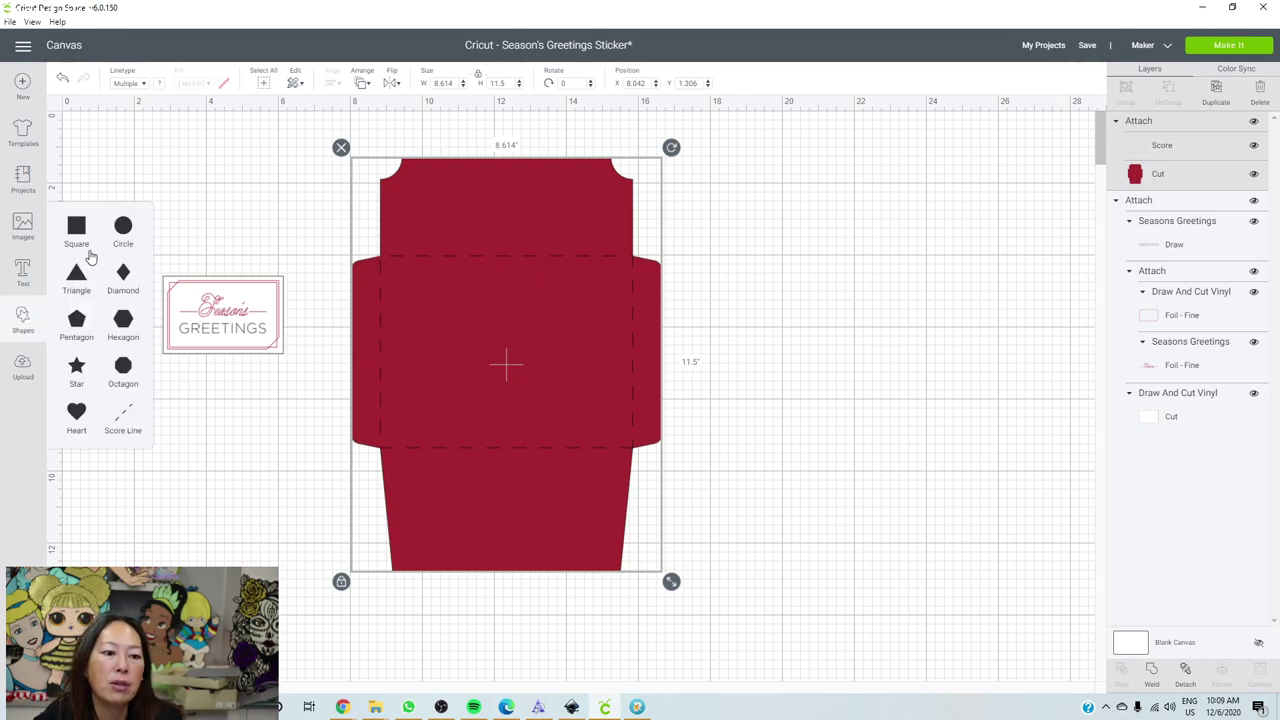
{"action": "left_click", "coordinate": [77, 237]}
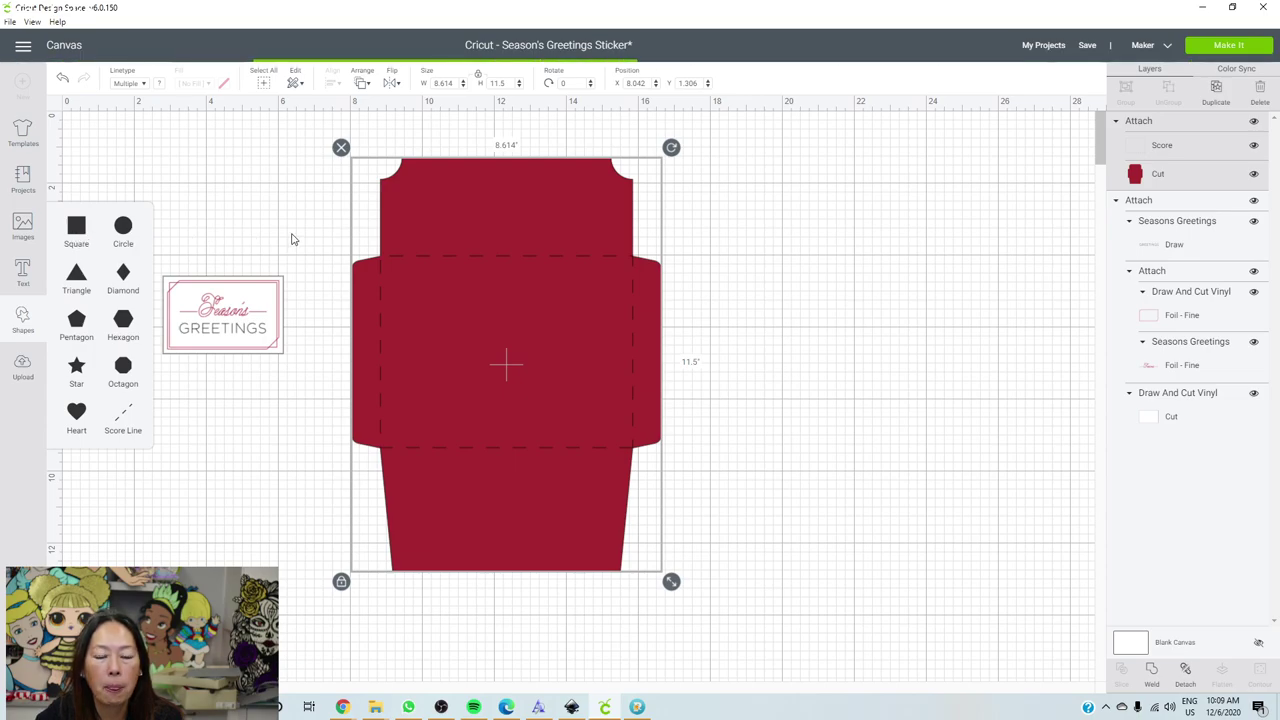
{"action": "left_click_drag", "start_coordinate": [200, 225], "coordinate": [467, 303]}
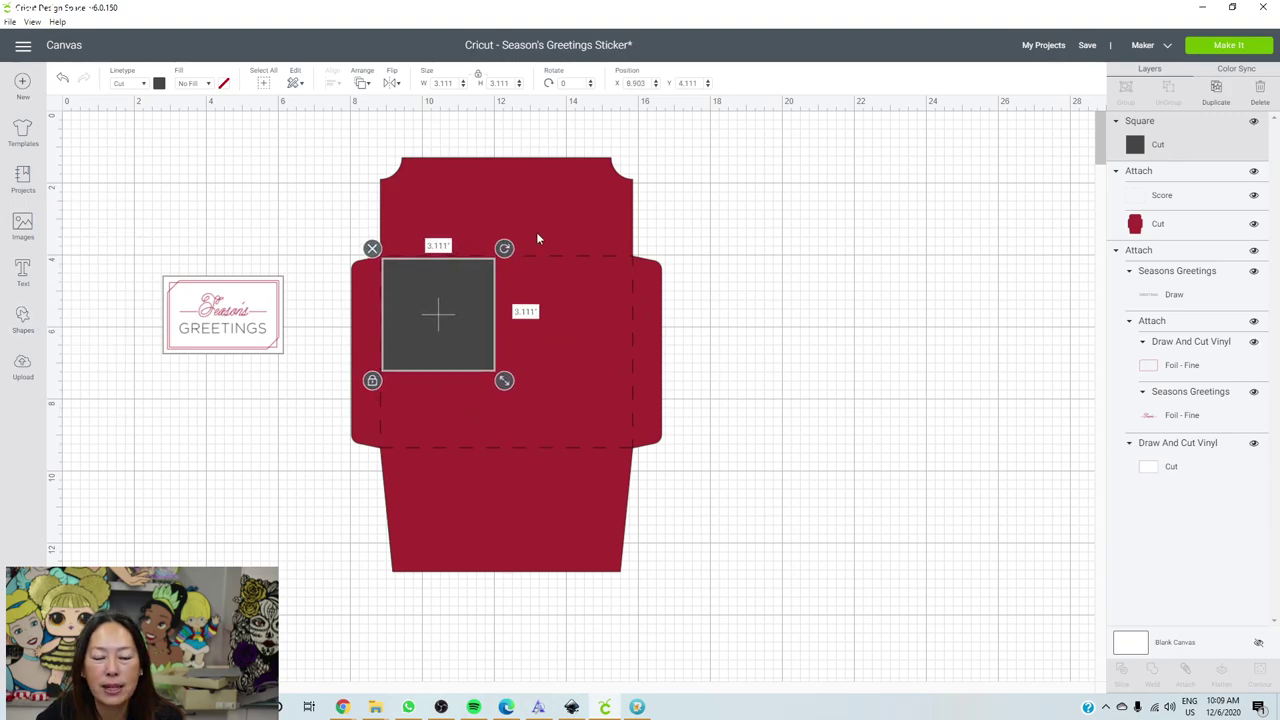
{"action": "left_click", "coordinate": [371, 382]}
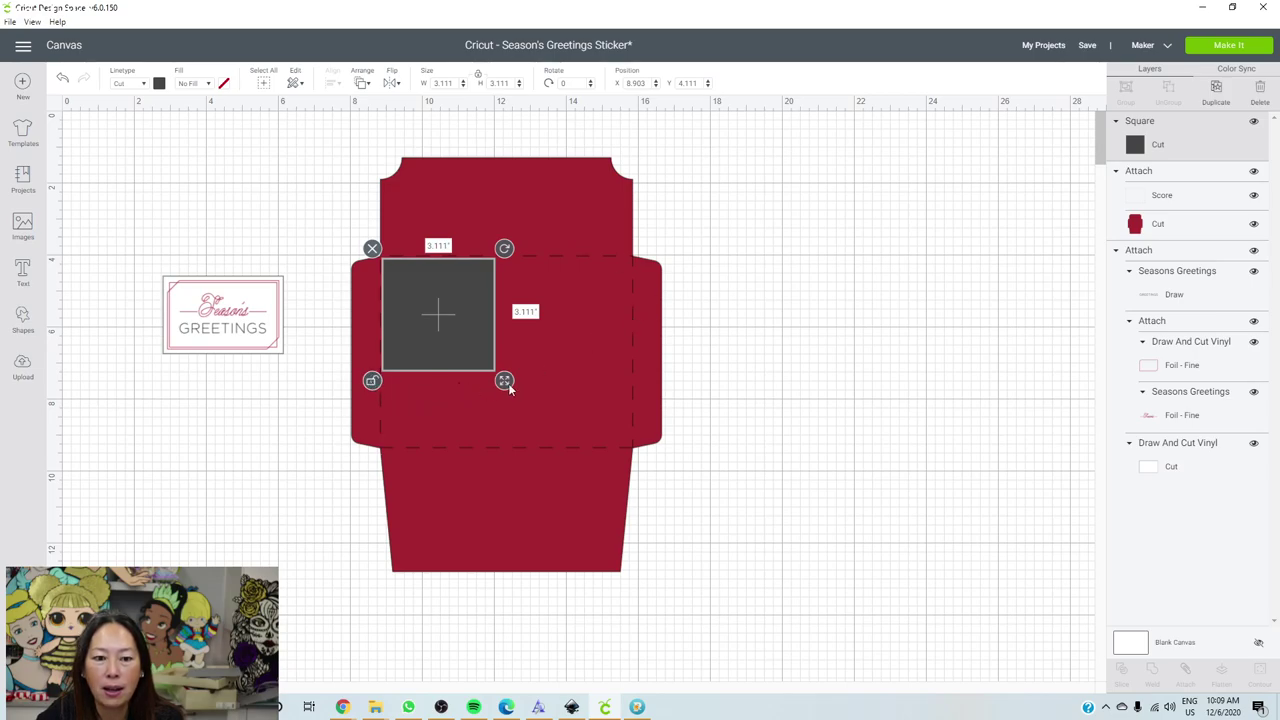
{"action": "left_click_drag", "start_coordinate": [506, 381], "coordinate": [641, 458]}
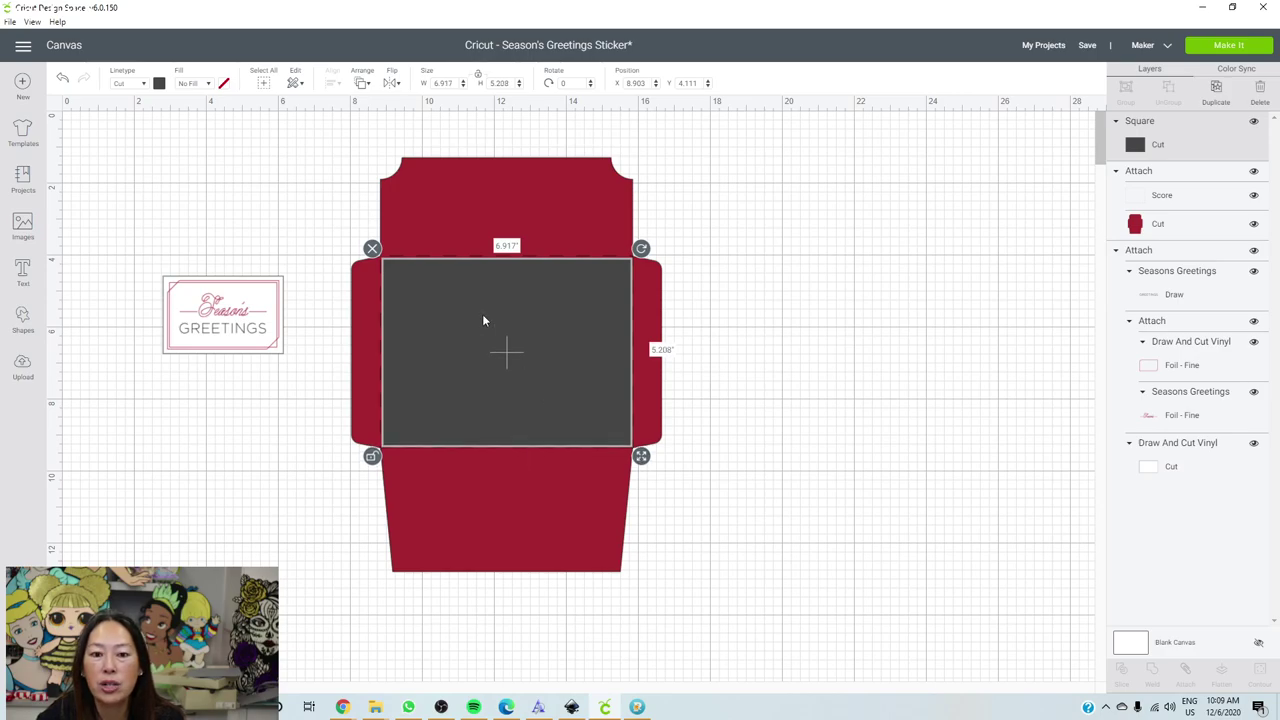
{"action": "left_click_drag", "start_coordinate": [482, 314], "coordinate": [847, 319]}
{"action": "left_click", "coordinate": [306, 315]}
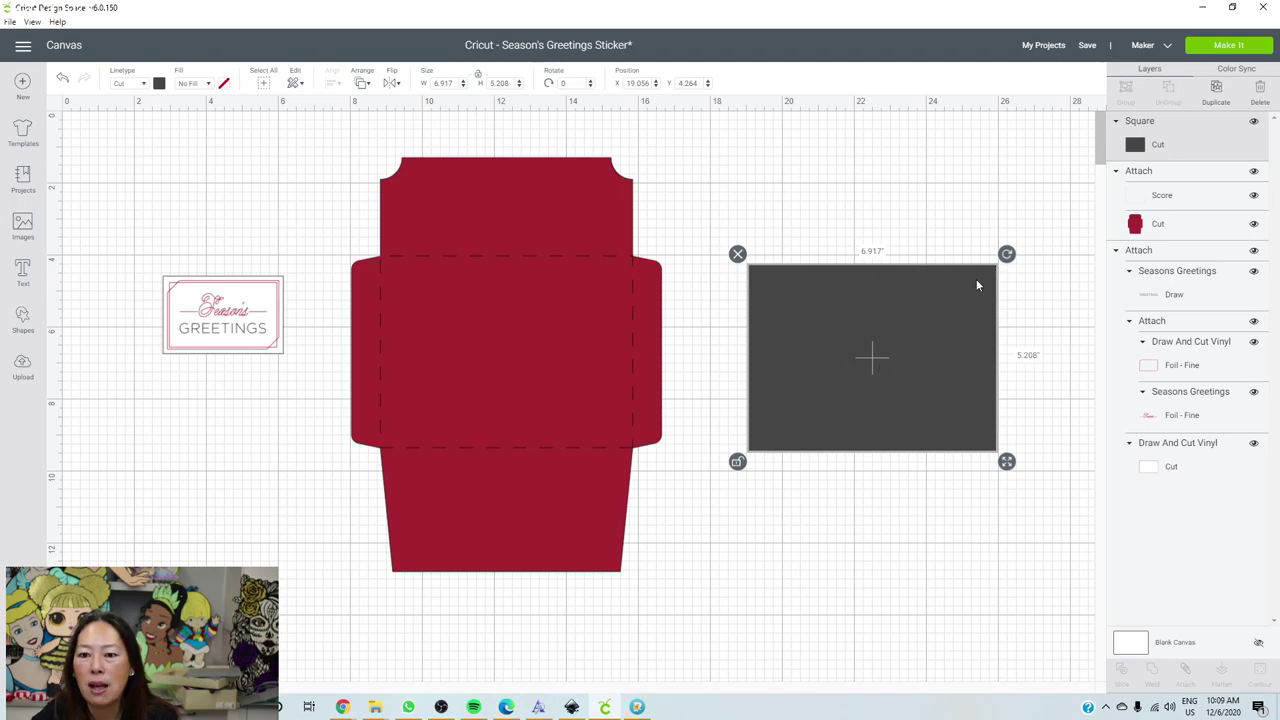
Make the rectangle light grey, set it beside the envelope, and shift the sticker closer.
{"action": "left_click", "coordinate": [160, 85]}
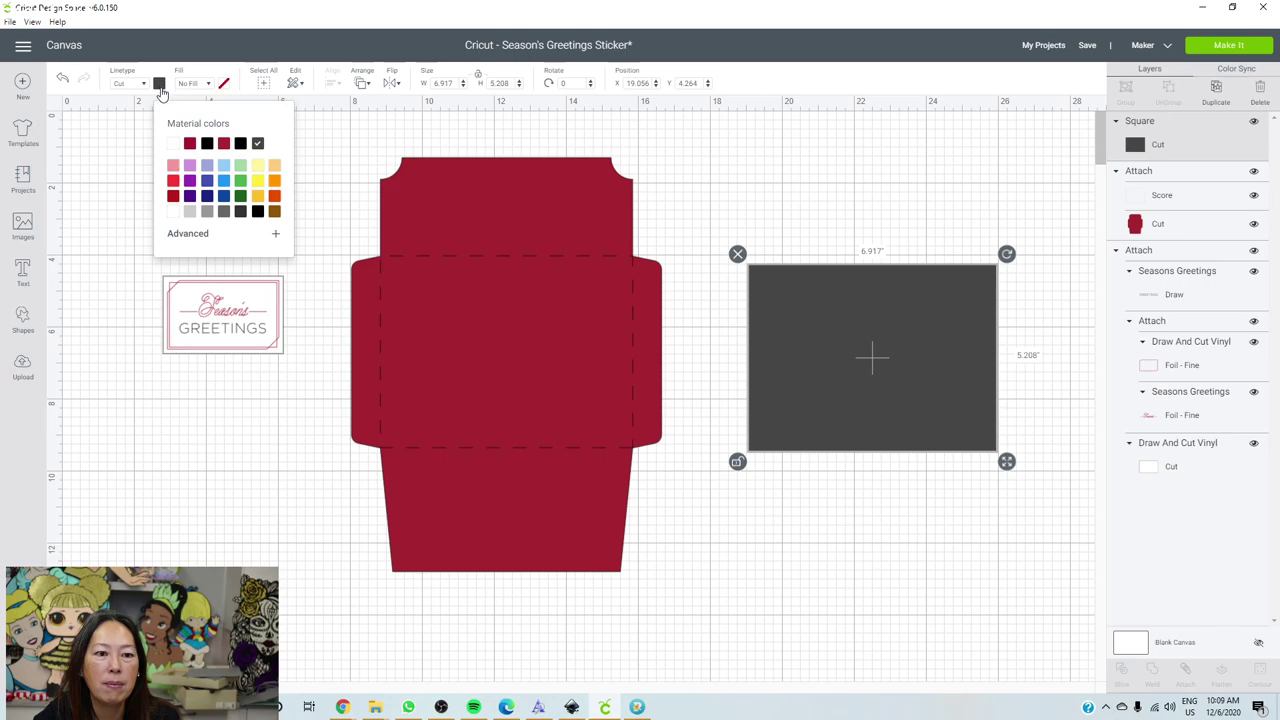
{"action": "left_click", "coordinate": [191, 213]}
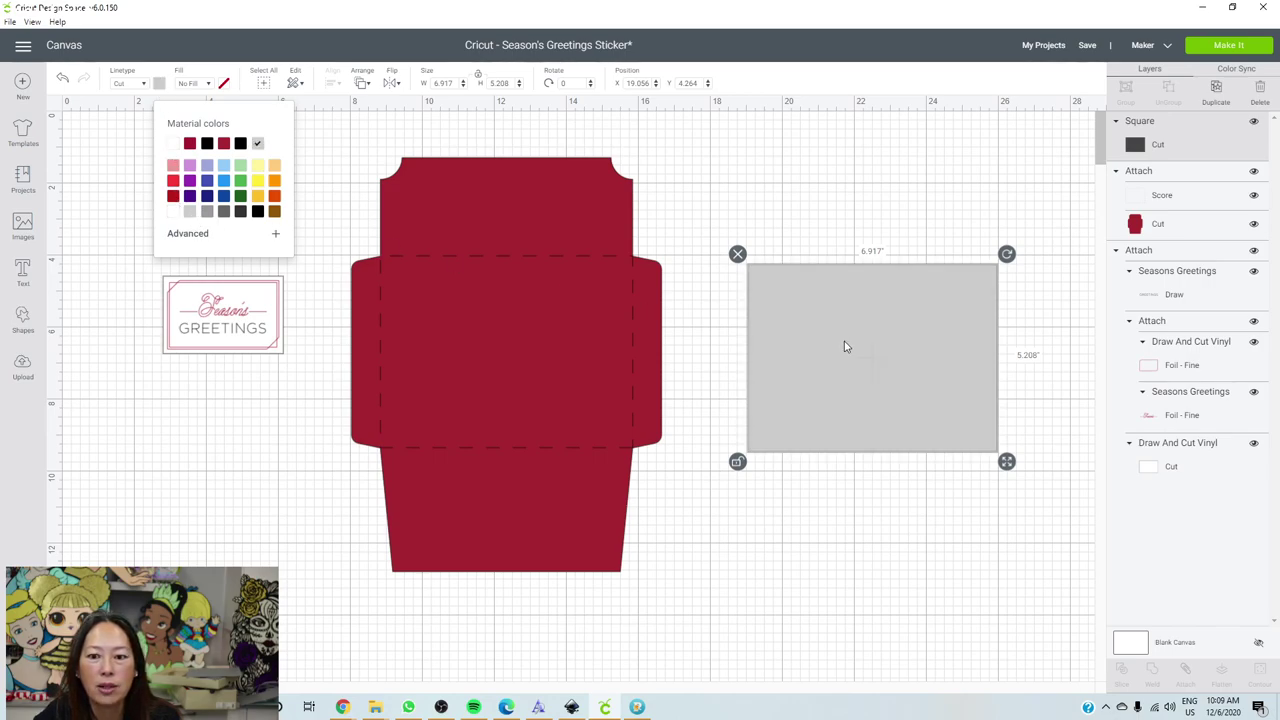
{"action": "left_click_drag", "start_coordinate": [843, 346], "coordinate": [790, 343]}
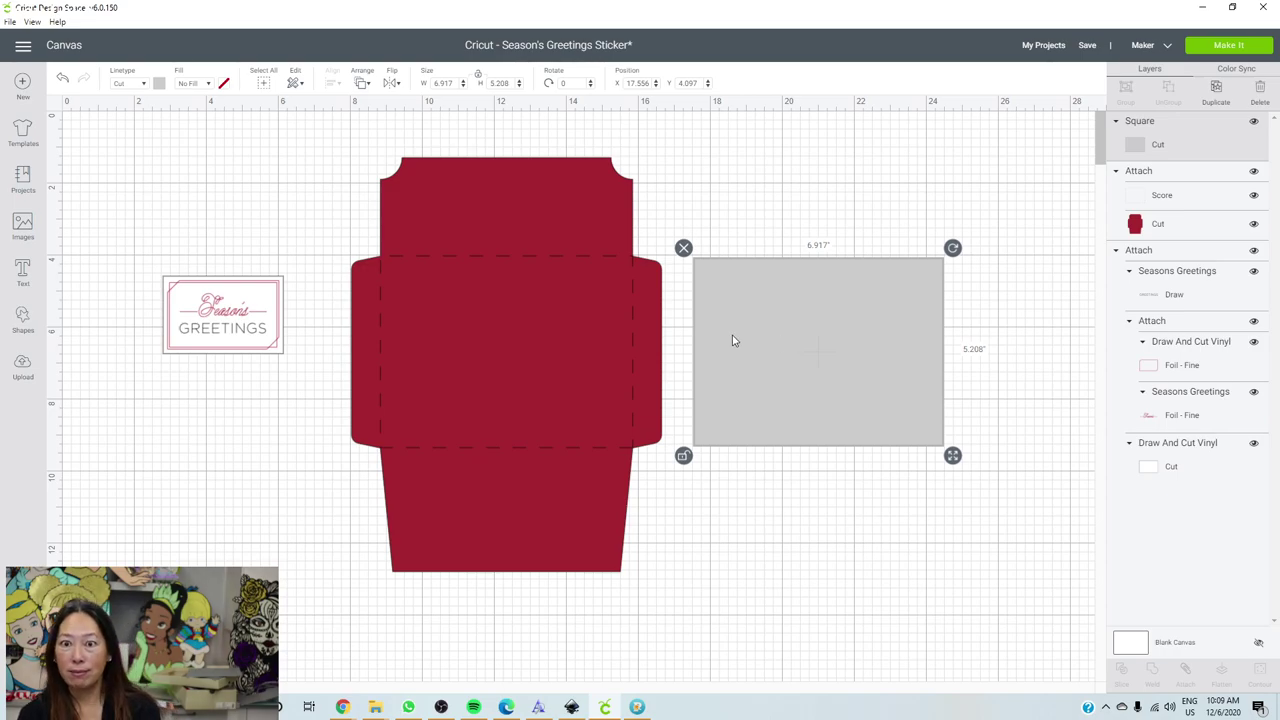
{"action": "mouse_move", "coordinate": [235, 302]}
{"action": "left_mouse_down"}
{"action": "mouse_move", "coordinate": [296, 272]}
{"action": "mouse_move", "coordinate": [246, 296]}
{"action": "left_mouse_up"}
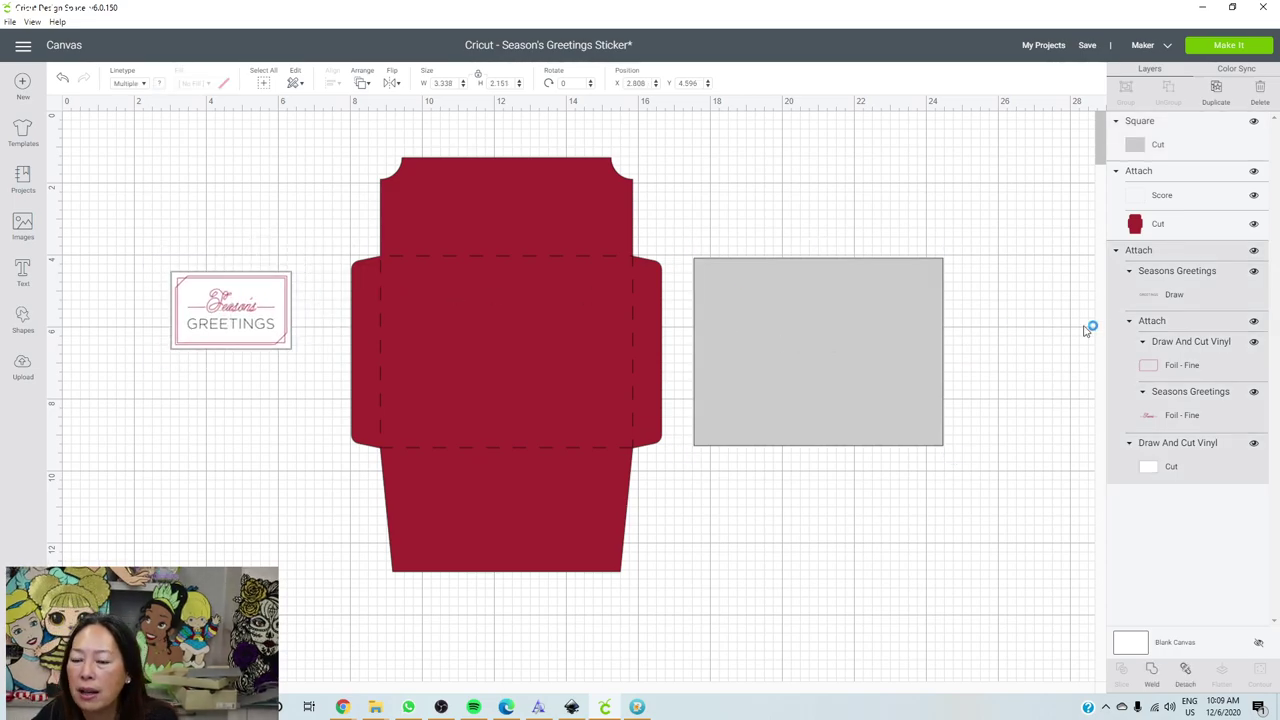
Select the Season's Greetings sticker and isolate its 'Seasons Greetings / Foil - Fine' lettering layer.
{"action": "left_click", "coordinate": [1203, 274]}
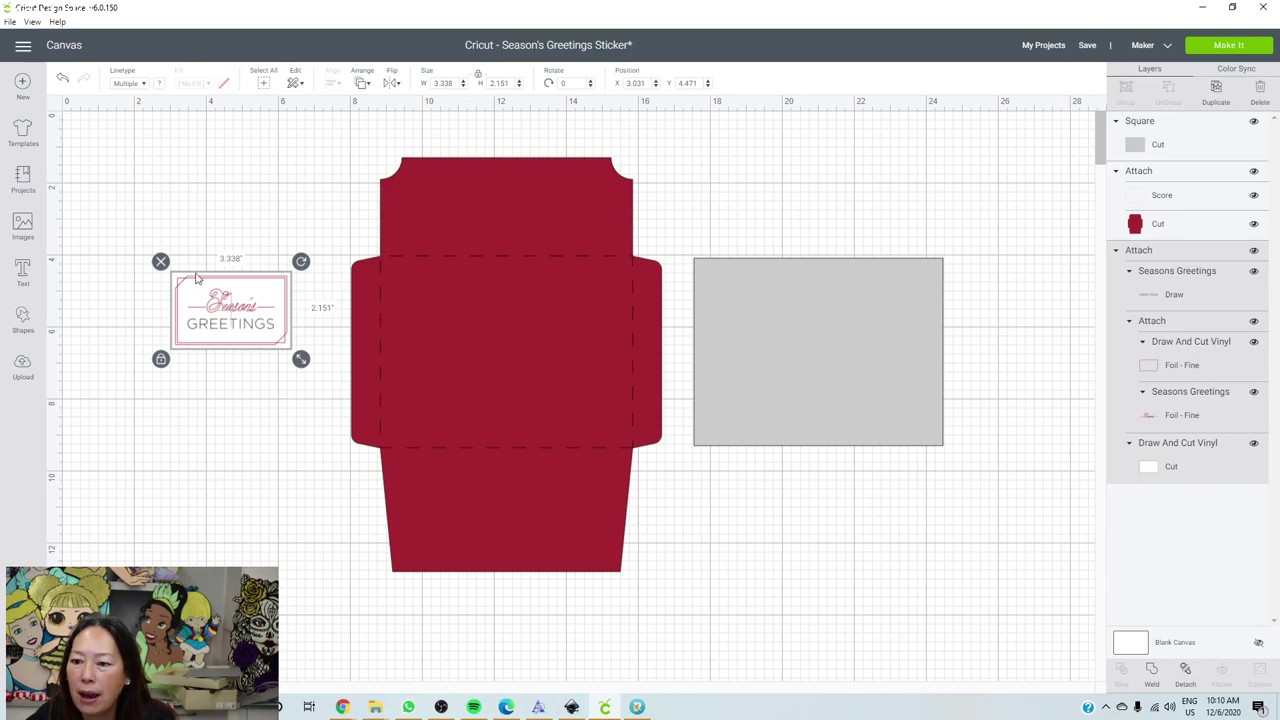
{"action": "left_click", "coordinate": [1203, 413]}
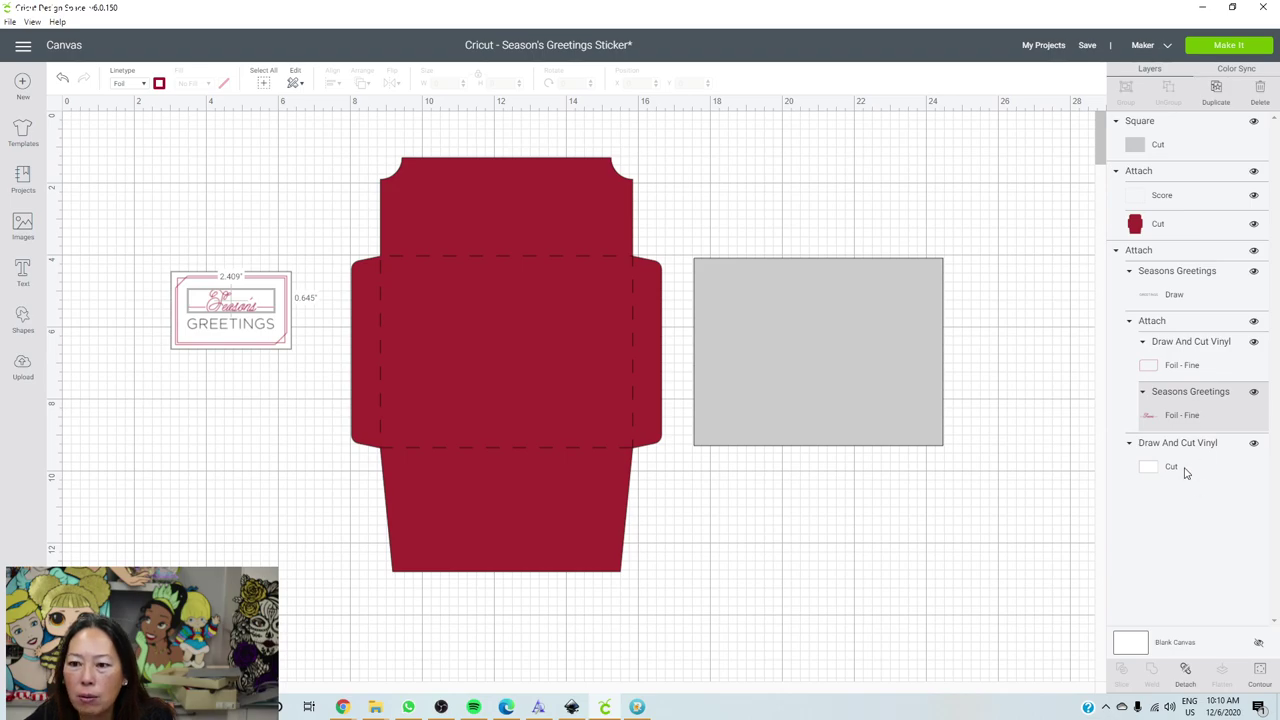
Switch the Draw And Cut Vinyl border and Seasons Greetings lettering layers to the Draw linetype.
{"action": "left_click", "coordinate": [1172, 358]}
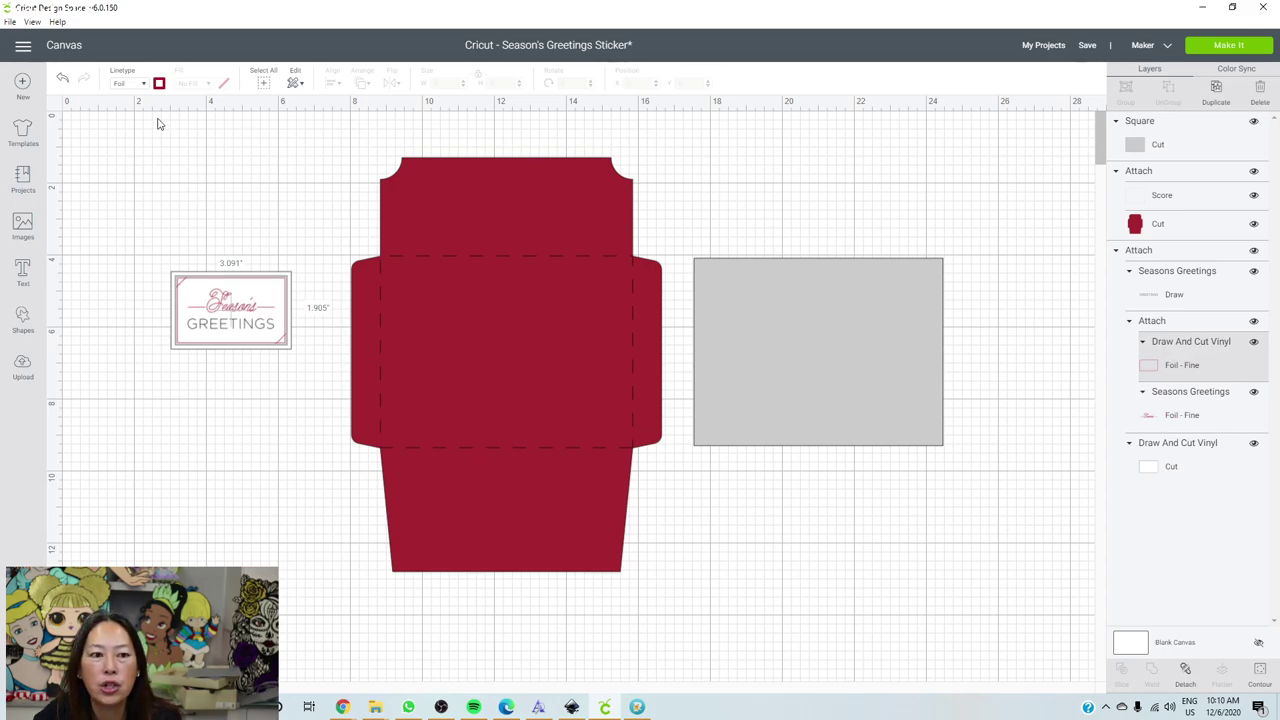
{"action": "left_click", "coordinate": [145, 85]}
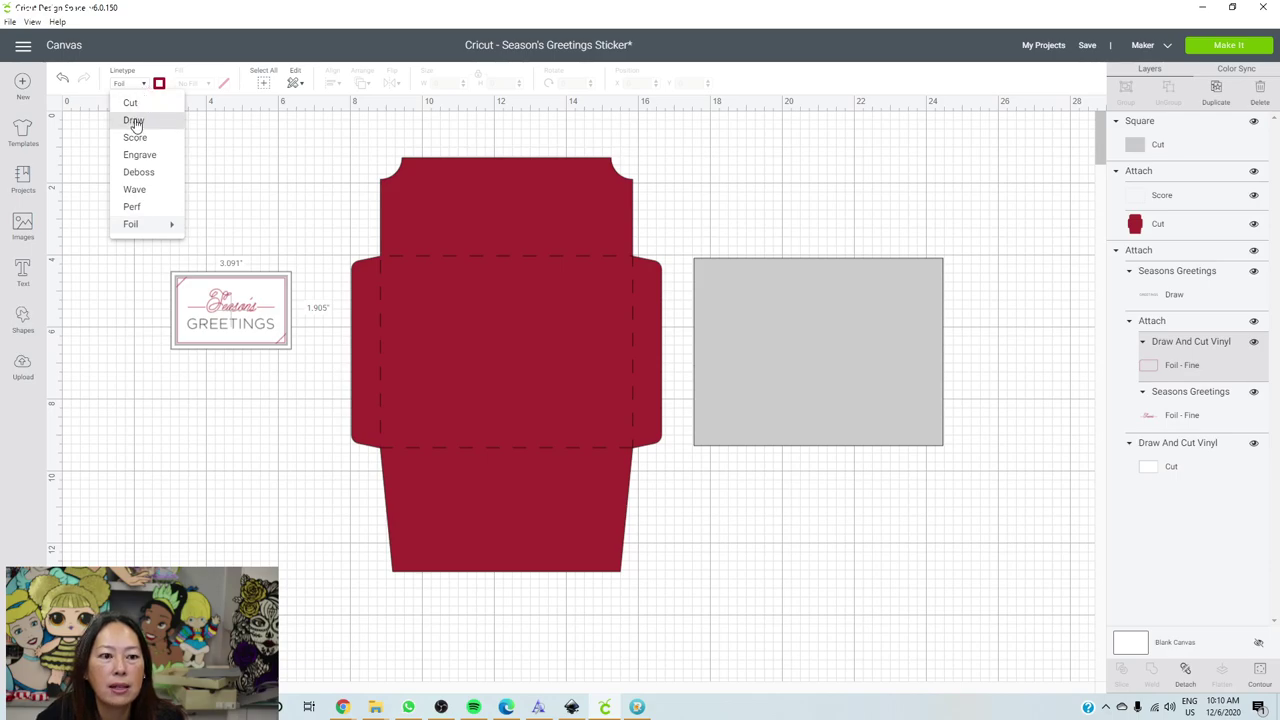
{"action": "left_click", "coordinate": [134, 104]}
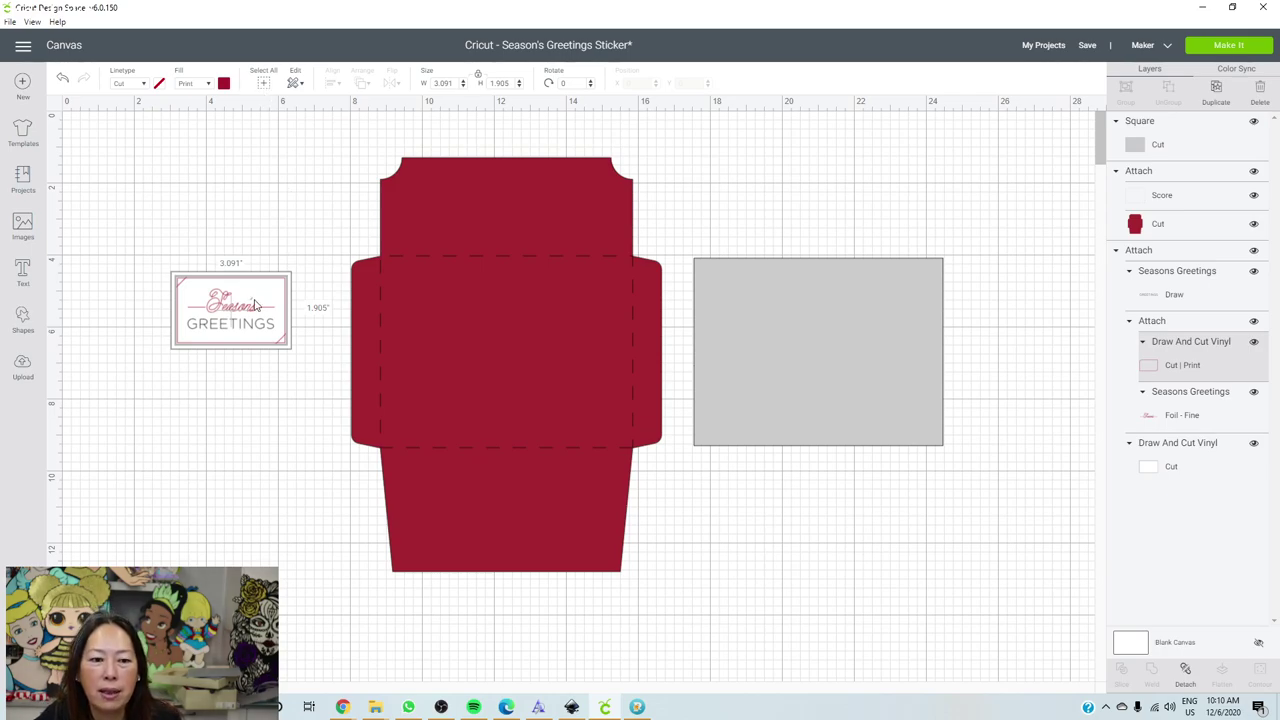
{"action": "left_click", "coordinate": [145, 84]}
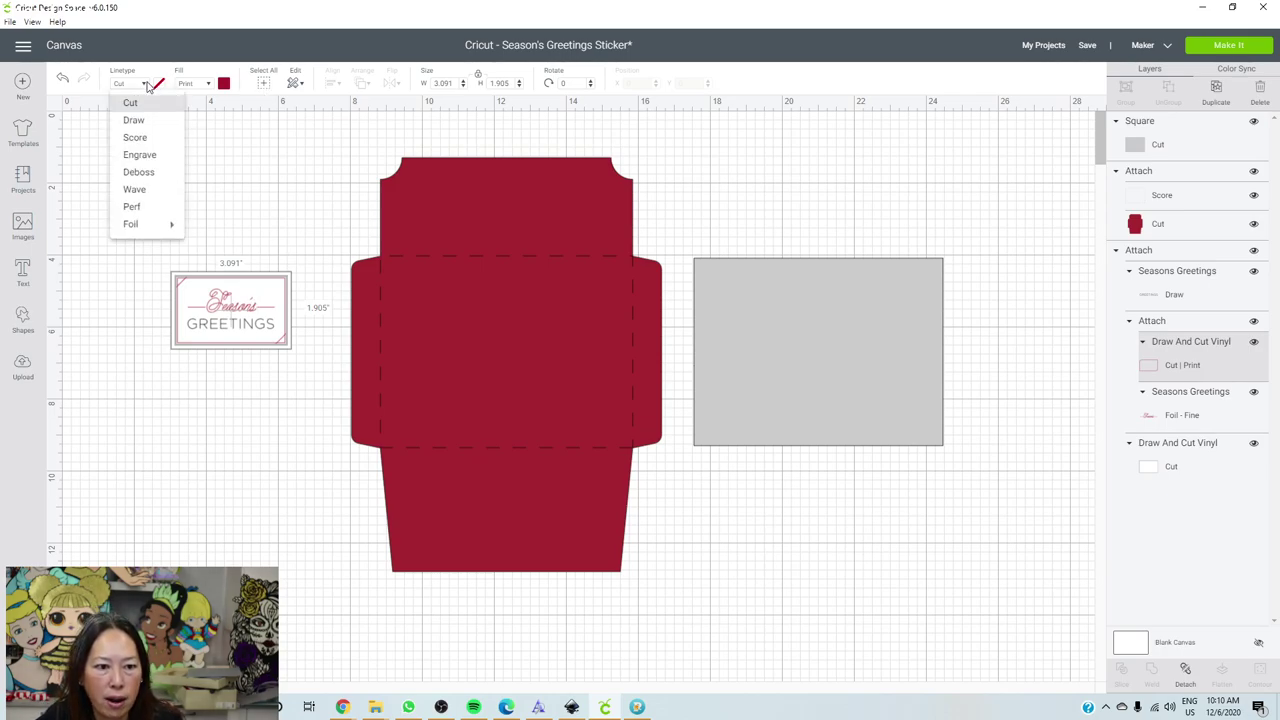
{"action": "left_click", "coordinate": [130, 120]}
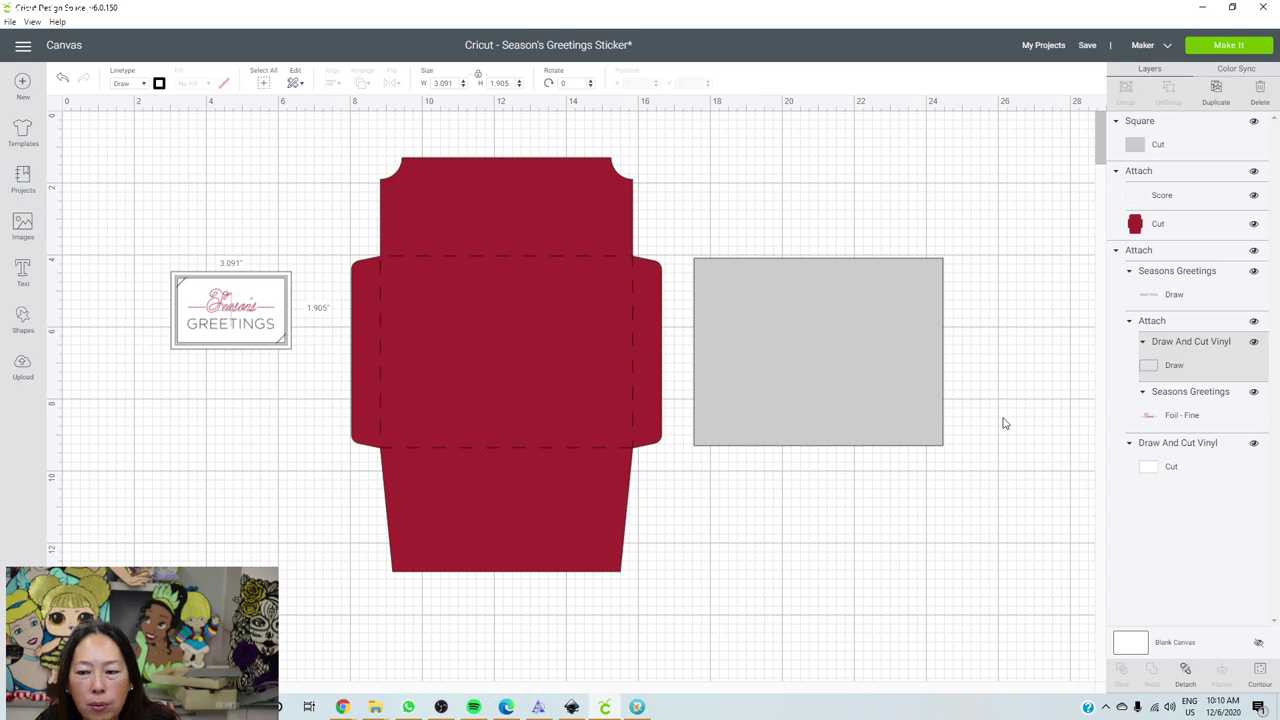
{"action": "left_click", "coordinate": [1207, 427]}
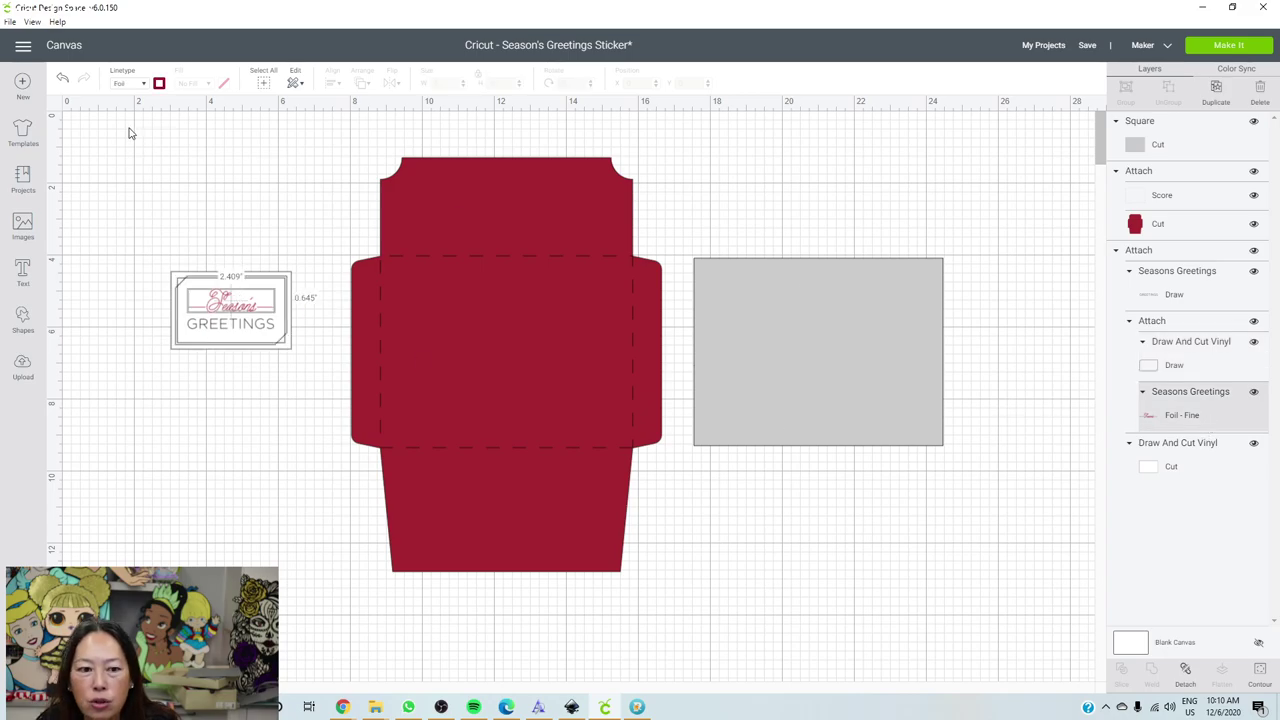
{"action": "left_click", "coordinate": [143, 84]}
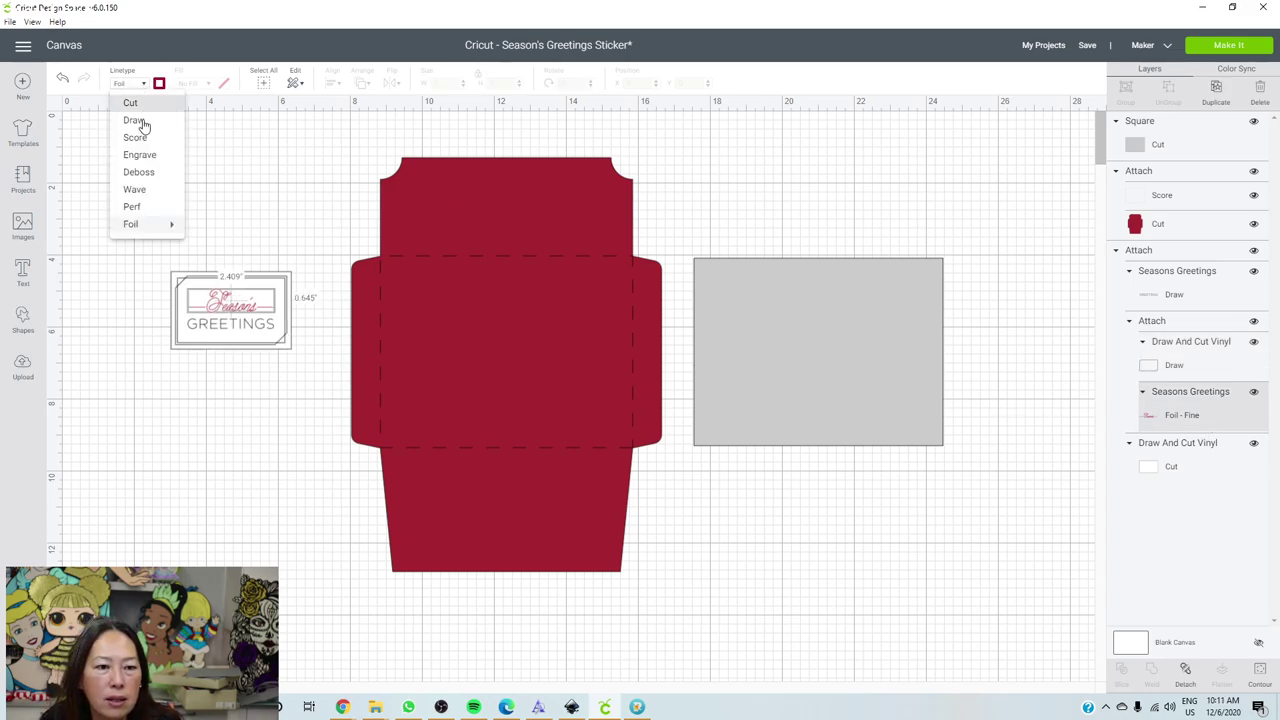
{"action": "left_click", "coordinate": [138, 121]}
Give the sticker's Draw And Cut Vinyl border layer the Tawny pen colour.
{"action": "left_click", "coordinate": [229, 397]}
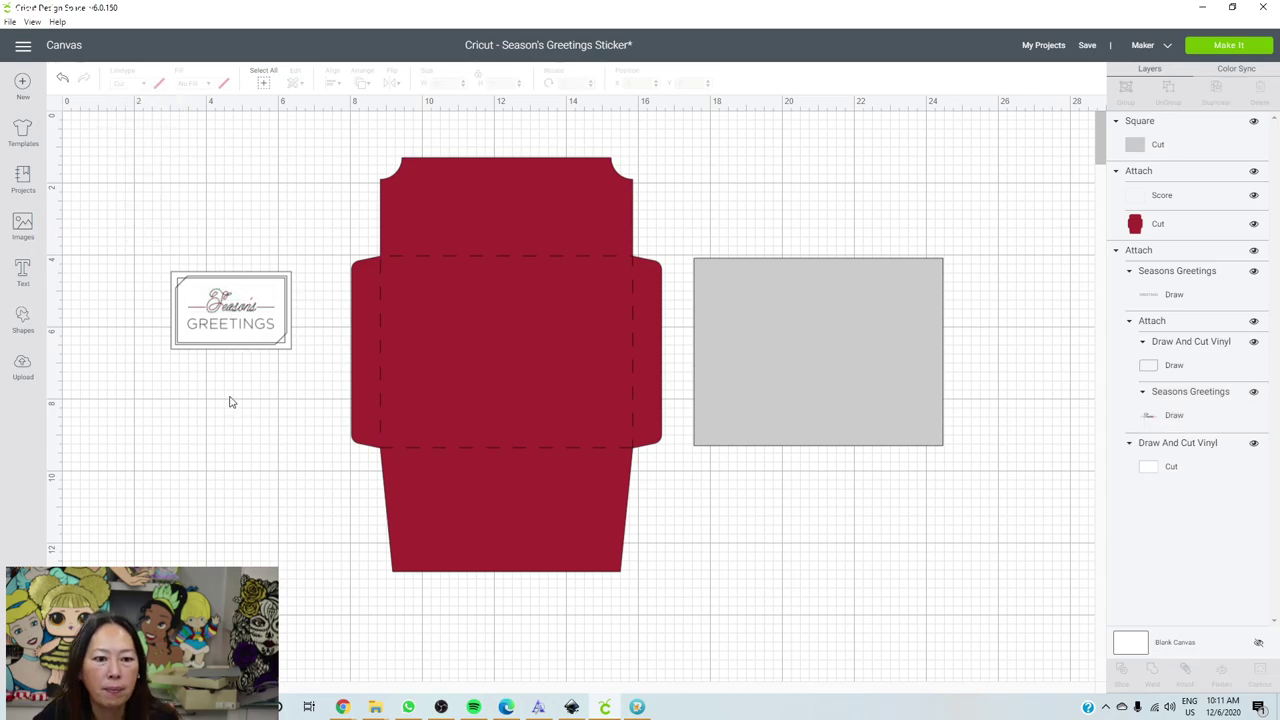
{"action": "left_click", "coordinate": [228, 312]}
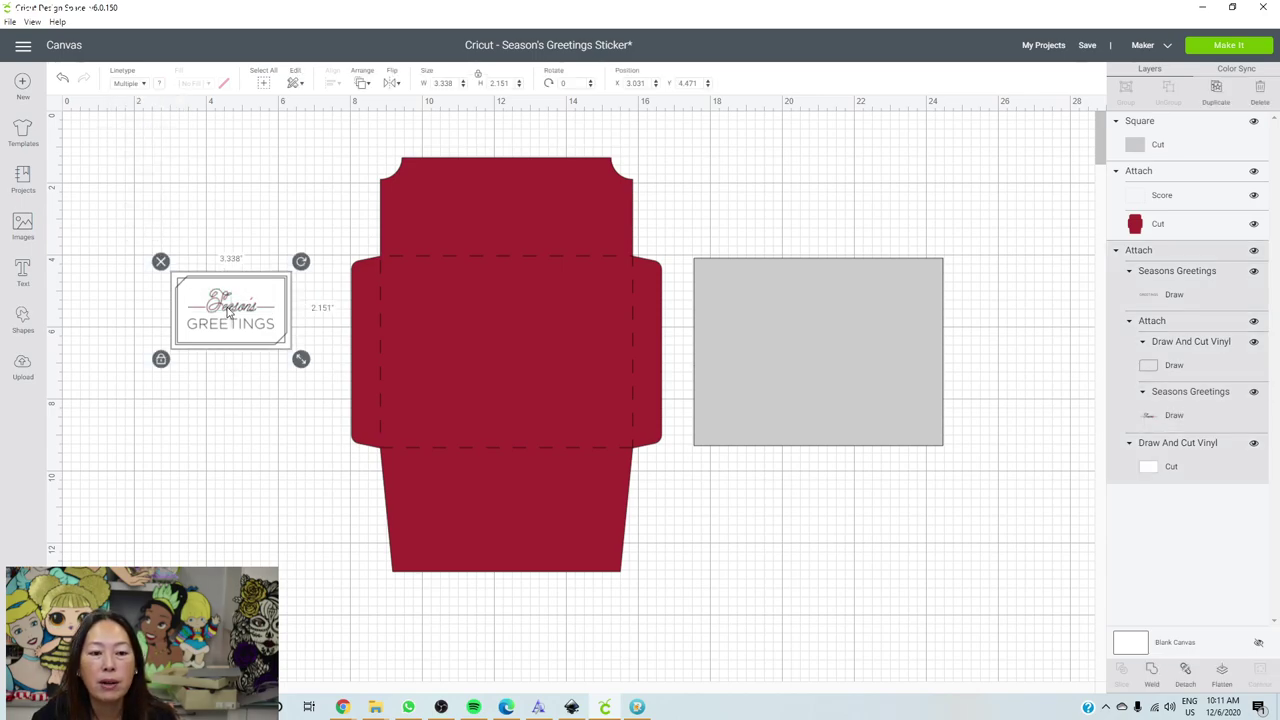
{"action": "left_click", "coordinate": [1185, 366]}
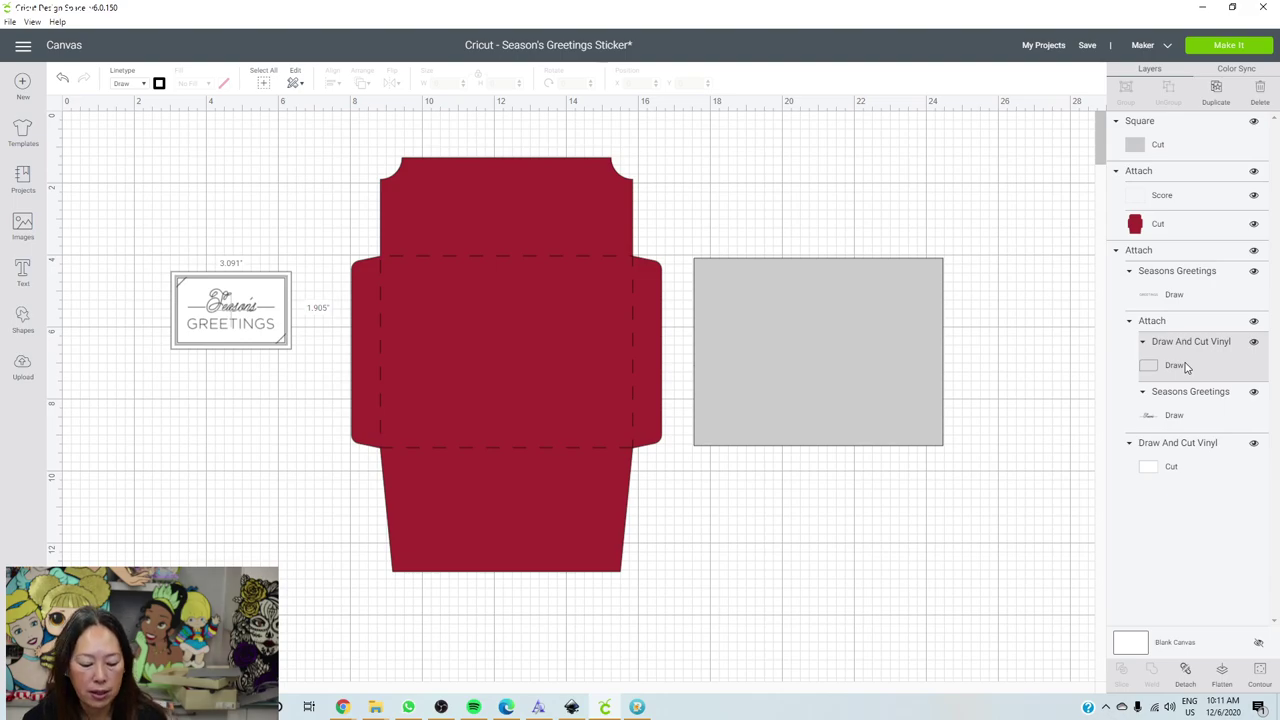
{"action": "left_click", "coordinate": [159, 84]}
{"action": "scroll", "coordinate": [233, 245], "scroll_direction": "down", "scroll_amount": 2}
{"action": "scroll", "coordinate": [231, 246], "scroll_direction": "up", "scroll_amount": 2}
{"action": "scroll", "coordinate": [231, 246], "scroll_direction": "down", "scroll_amount": 2}
{"action": "scroll", "coordinate": [208, 190], "scroll_direction": "up", "scroll_amount": 3}
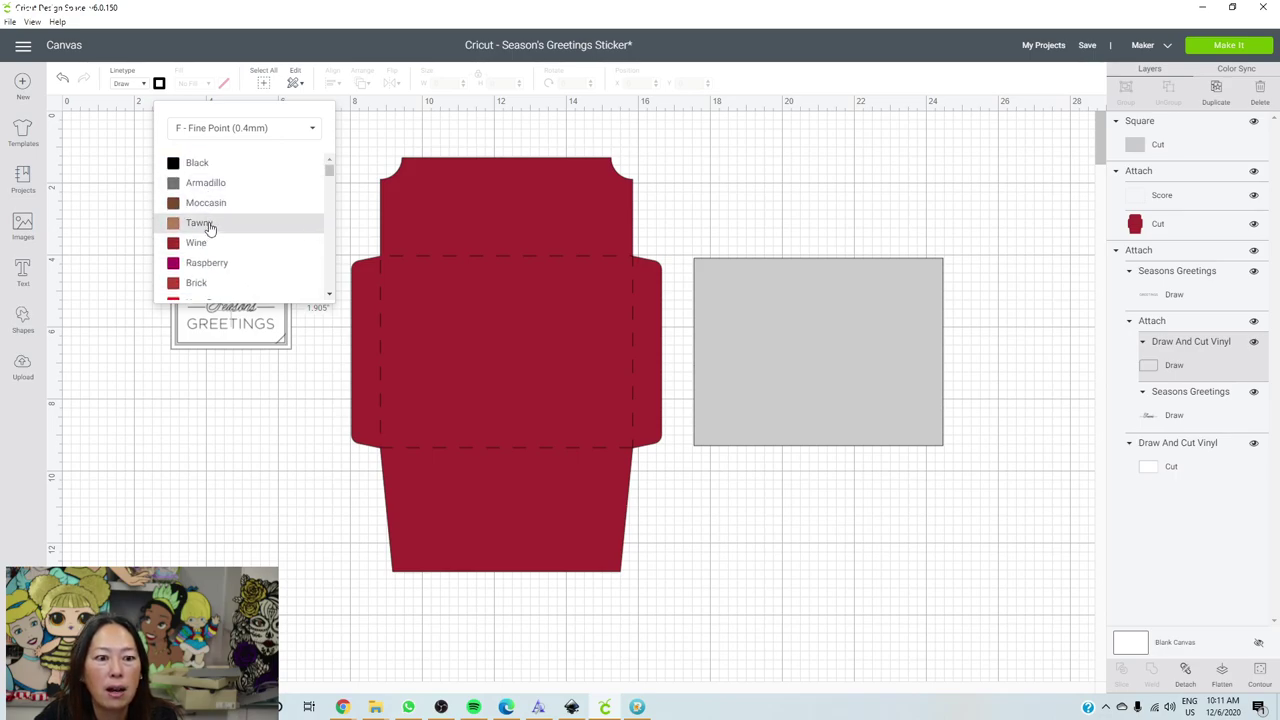
{"action": "left_click", "coordinate": [209, 225]}
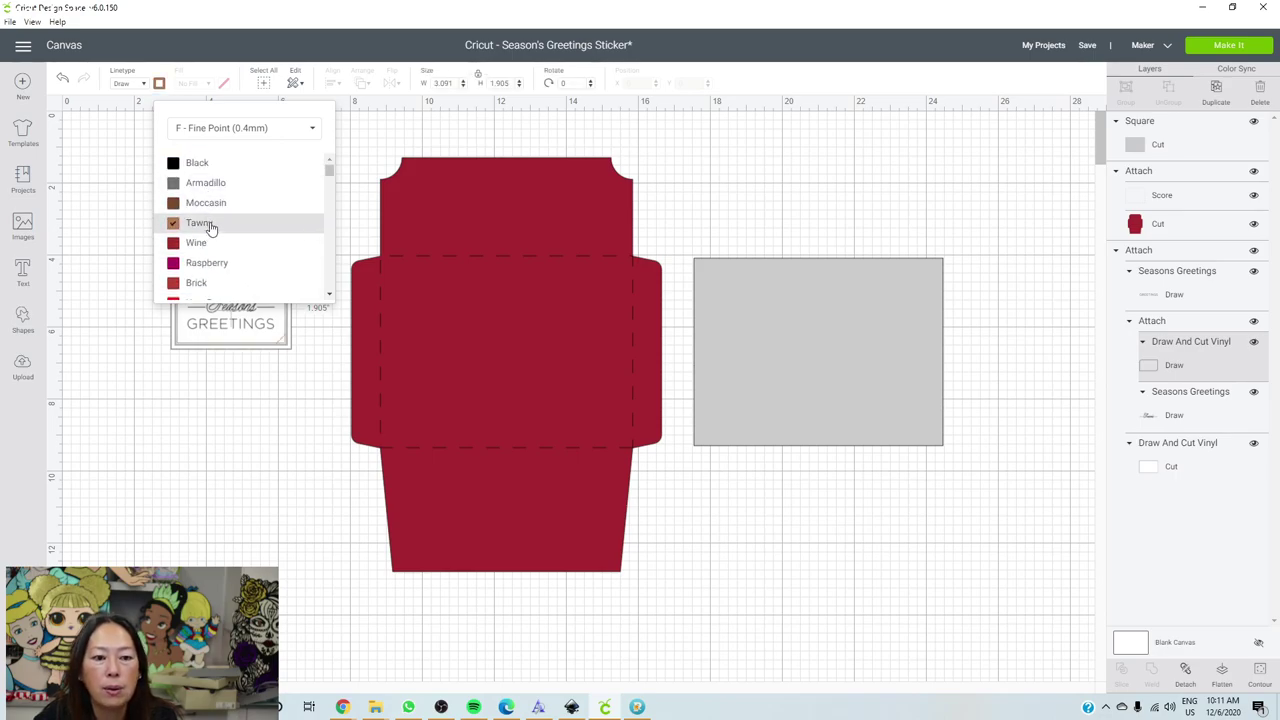
Give the Seasons Greetings lettering layer the Red pen colour.
{"action": "left_click", "coordinate": [1187, 410]}
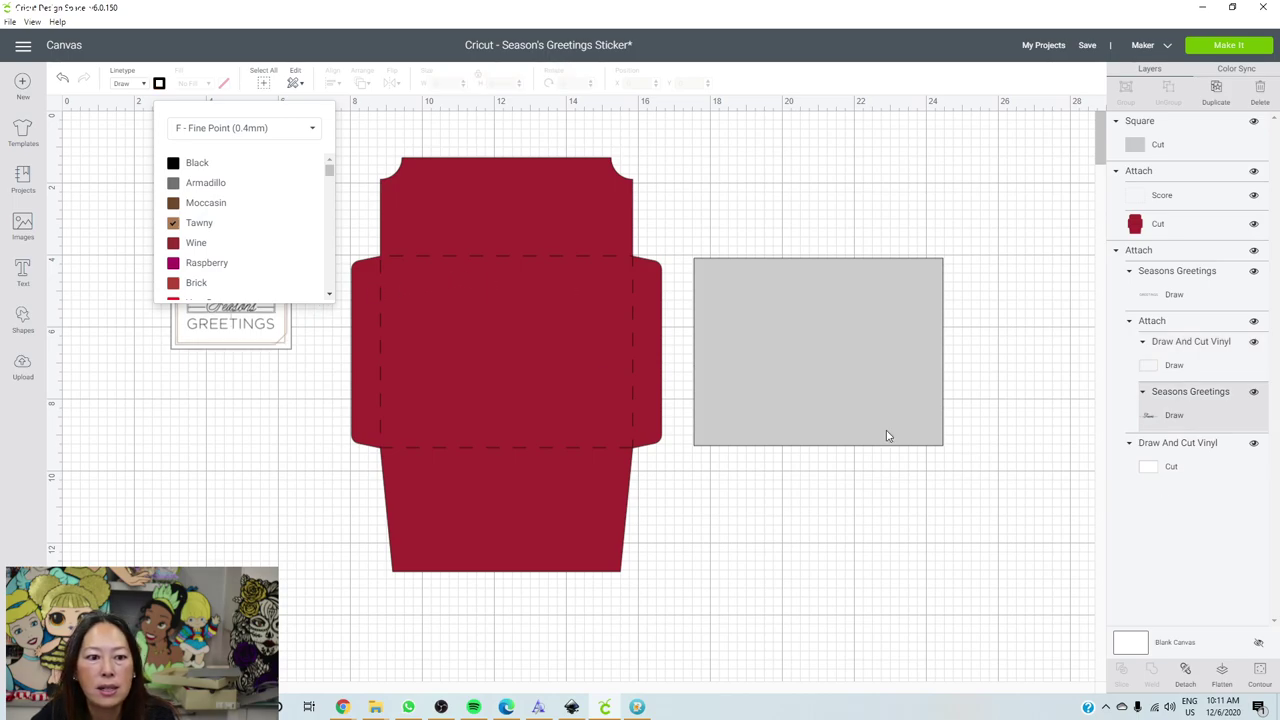
{"action": "left_click", "coordinate": [228, 460]}
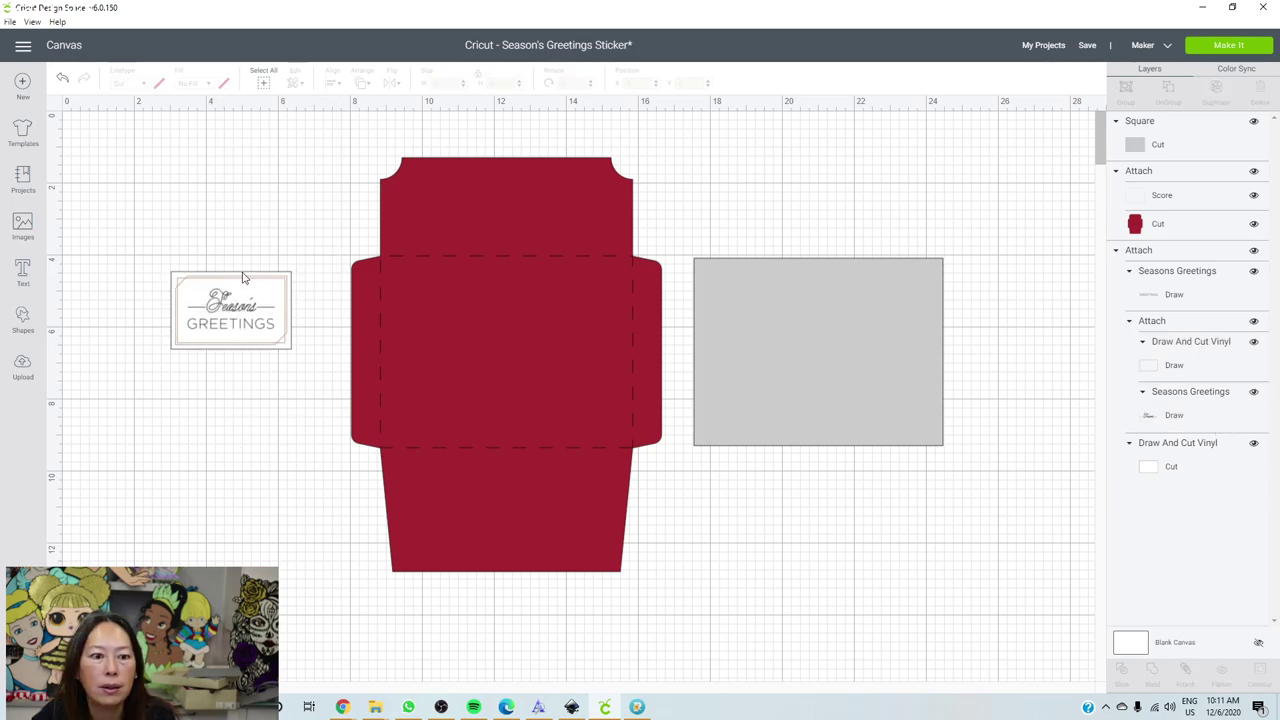
{"action": "left_click", "coordinate": [1204, 412]}
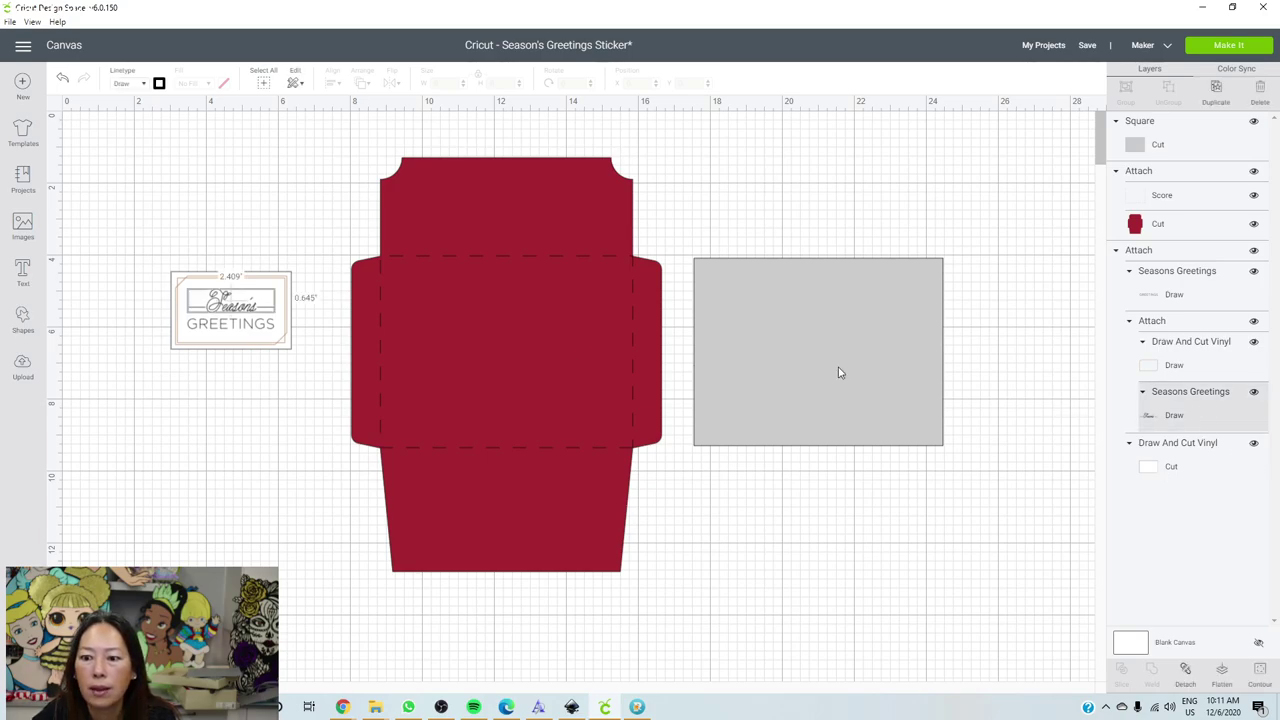
{"action": "left_click", "coordinate": [158, 85]}
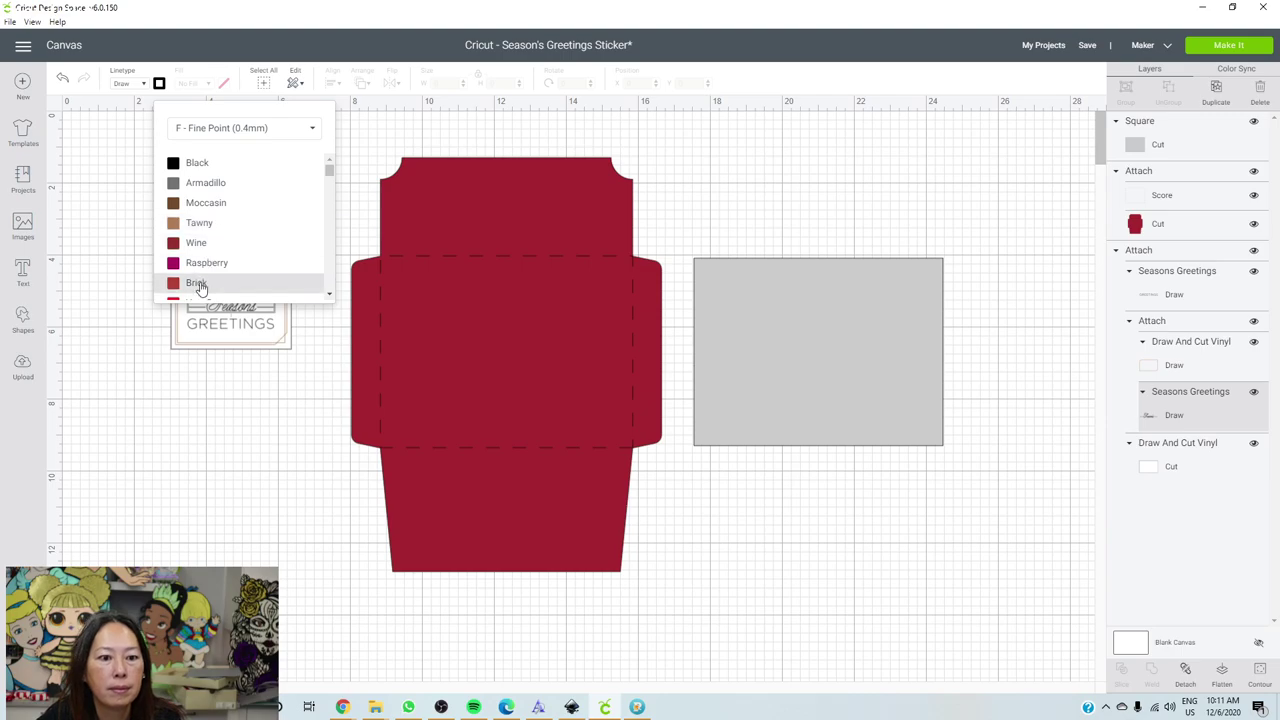
{"action": "scroll", "coordinate": [204, 277], "scroll_direction": "down", "scroll_amount": 1}
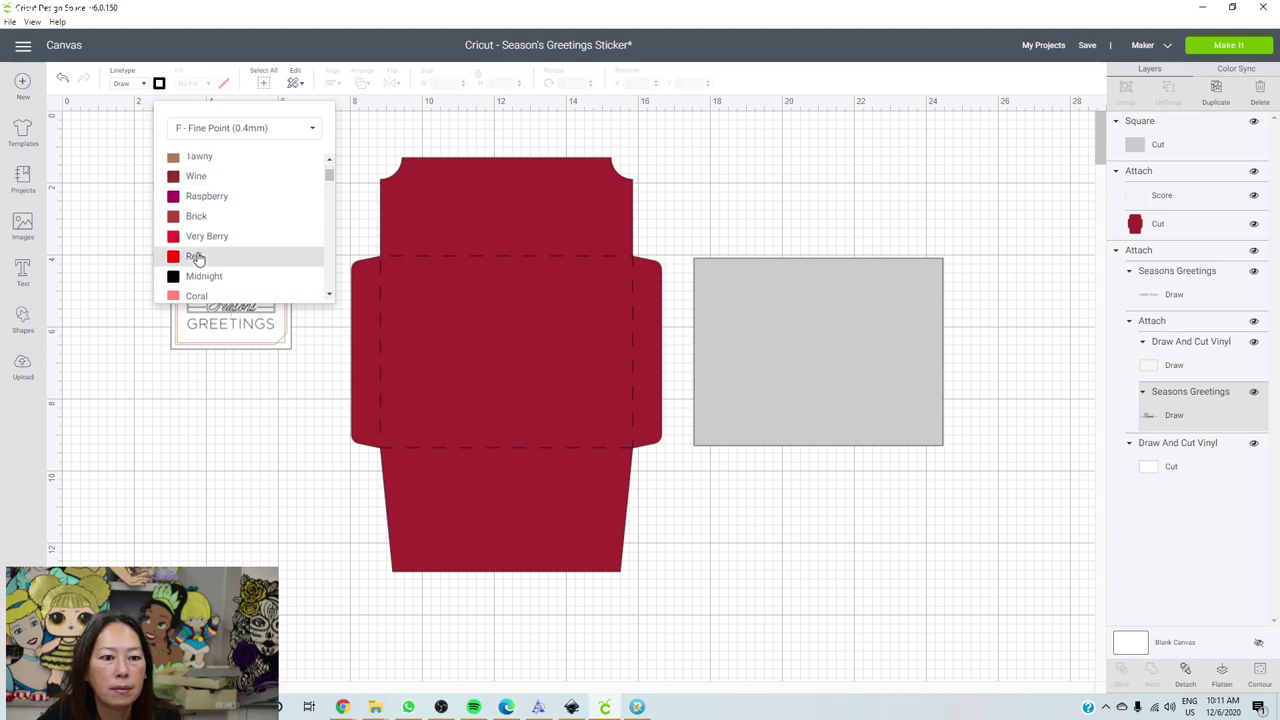
{"action": "left_click", "coordinate": [197, 258]}
{"action": "left_click", "coordinate": [268, 457]}
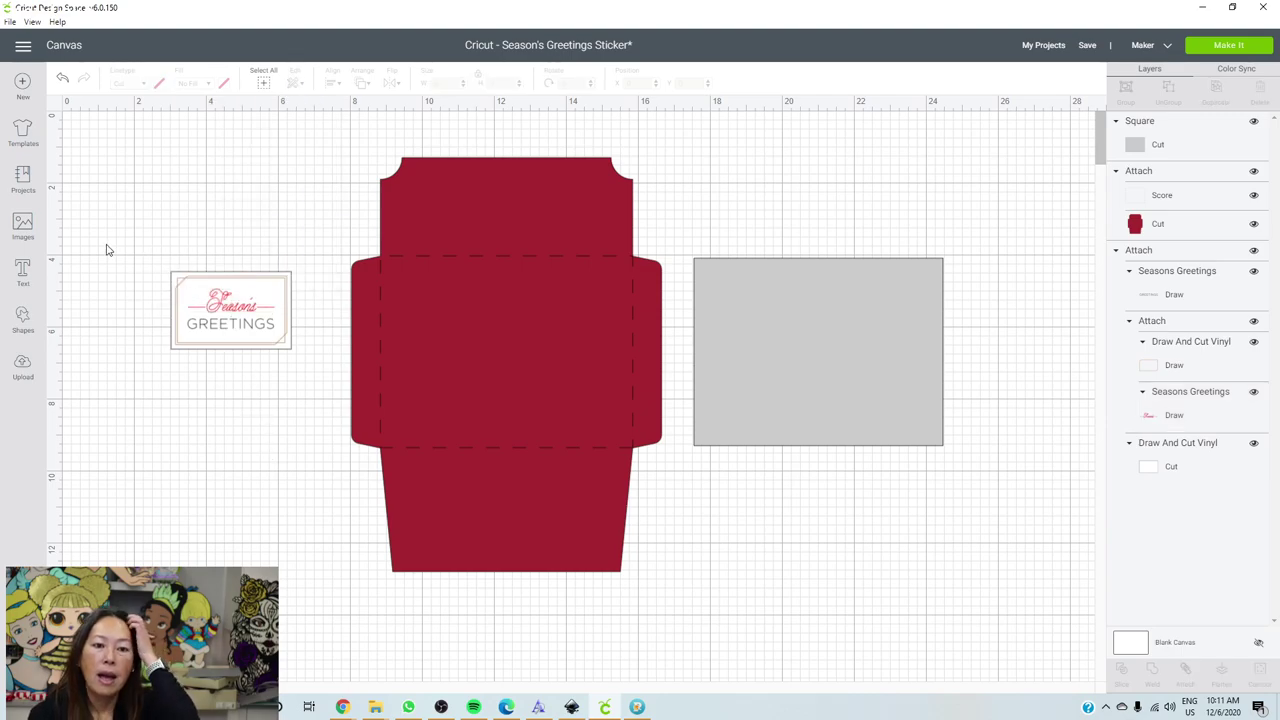
Enlarge the sticker, move it below the grey square, and send the square to the back.
{"action": "left_click_drag", "start_coordinate": [106, 244], "coordinate": [224, 358]}
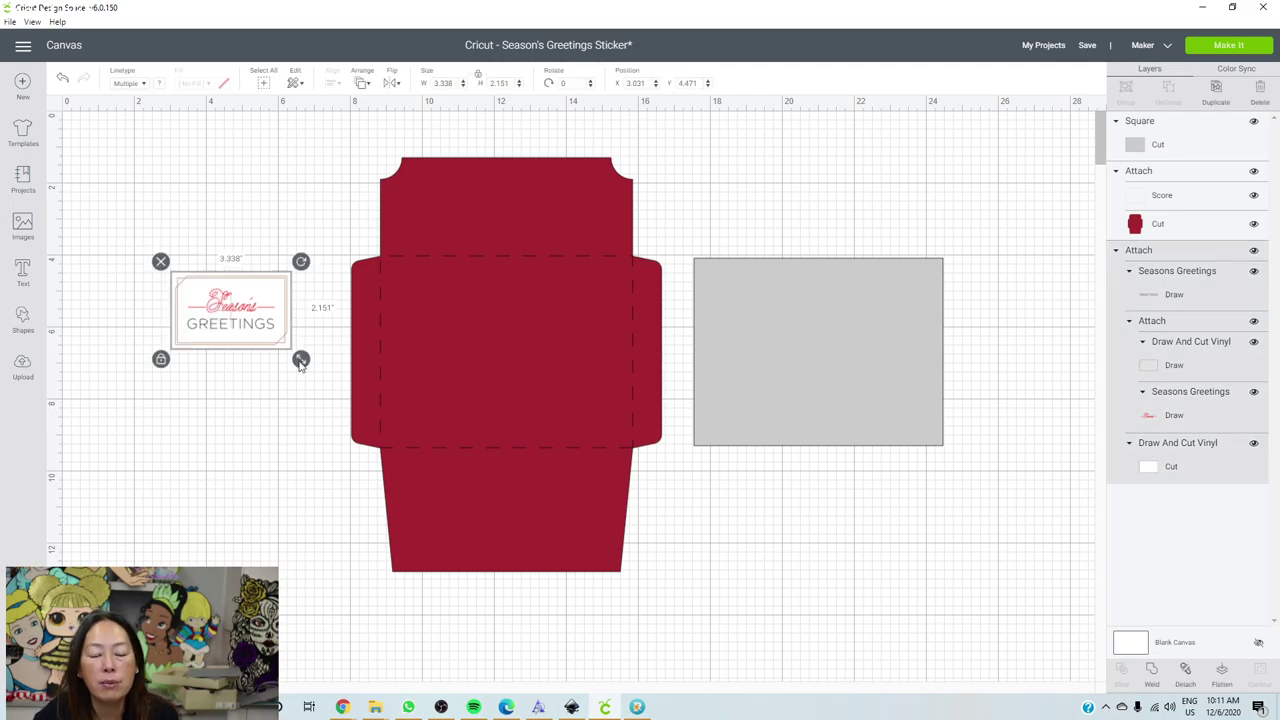
{"action": "left_click_drag", "start_coordinate": [301, 359], "coordinate": [409, 429]}
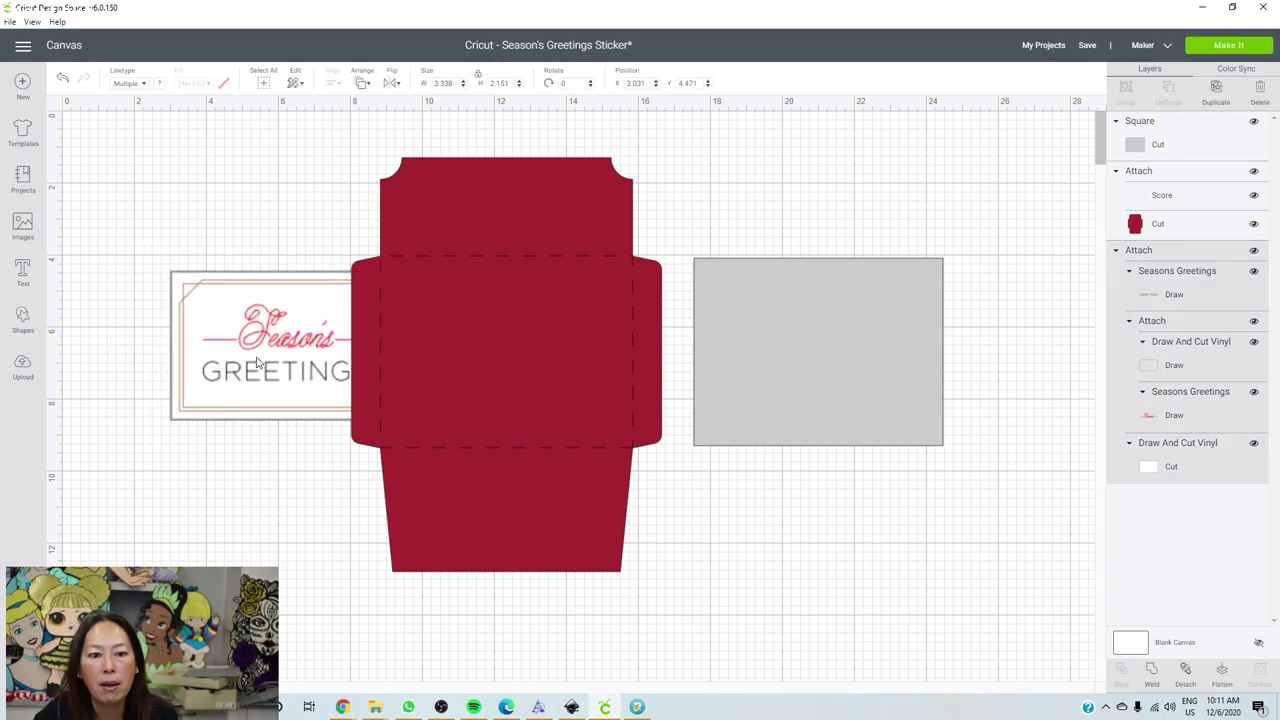
{"action": "left_click_drag", "start_coordinate": [257, 364], "coordinate": [771, 443]}
{"action": "left_click", "coordinate": [765, 341]}
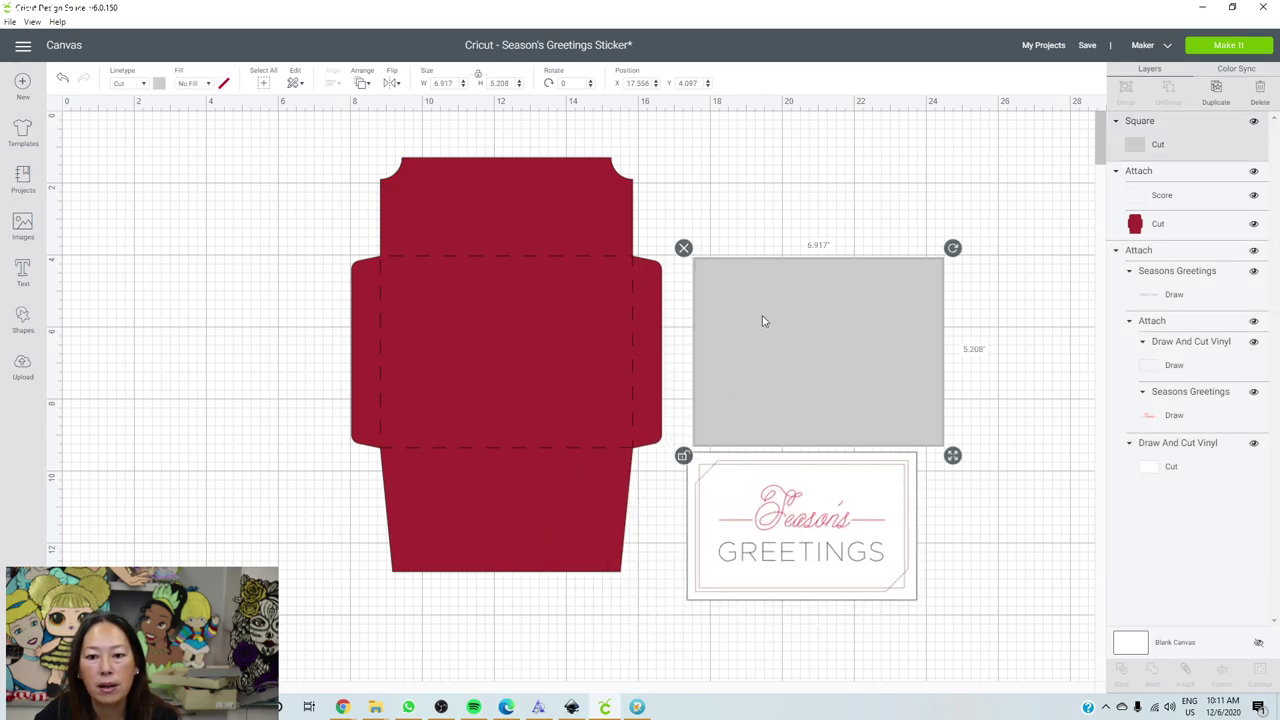
{"action": "left_click", "coordinate": [362, 84]}
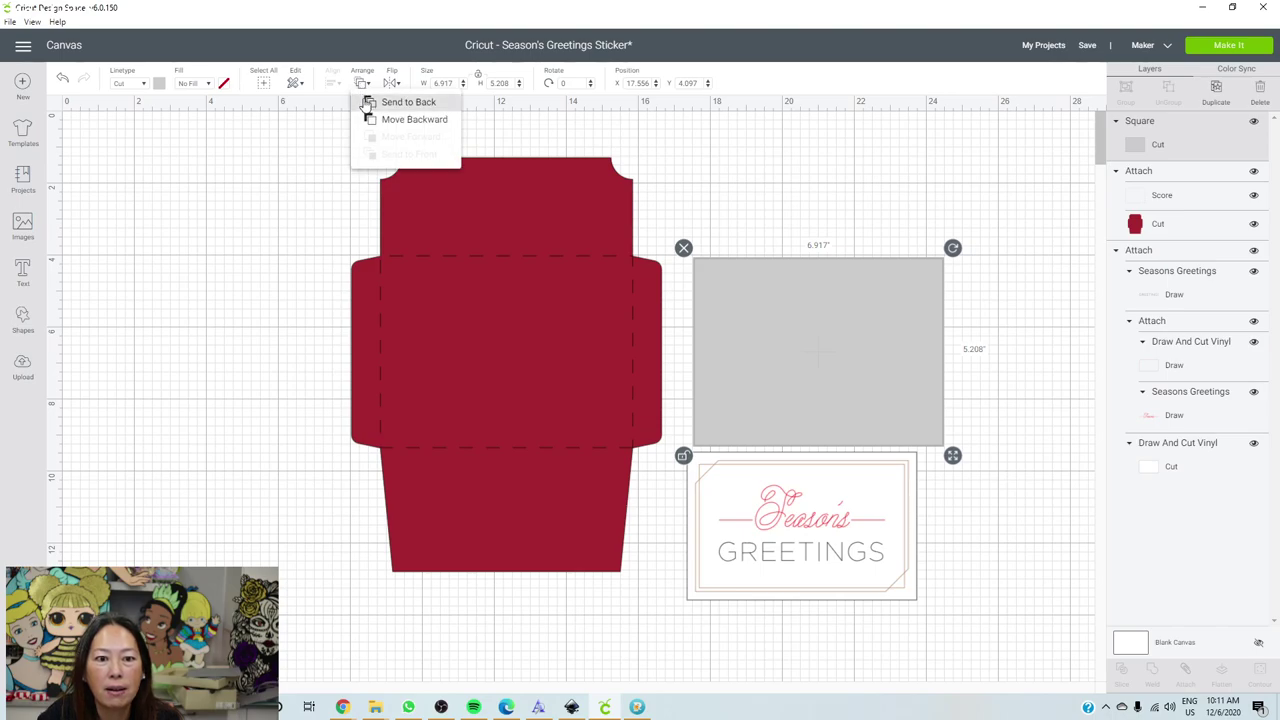
{"action": "left_click", "coordinate": [368, 104]}
Move the card onto the red envelope, bring it to the front, and nudge it lower.
{"action": "left_click_drag", "start_coordinate": [828, 560], "coordinate": [846, 360]}
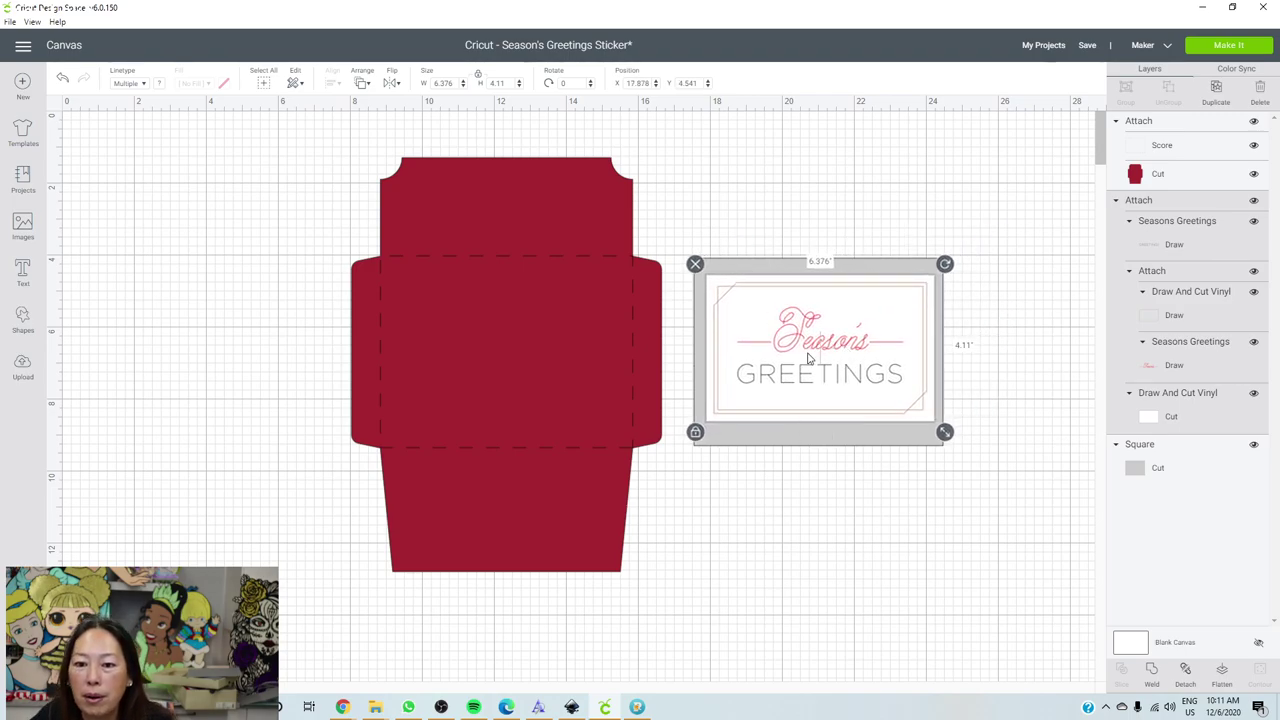
{"action": "left_click_drag", "start_coordinate": [767, 340], "coordinate": [532, 345]}
{"action": "left_click", "coordinate": [363, 84]}
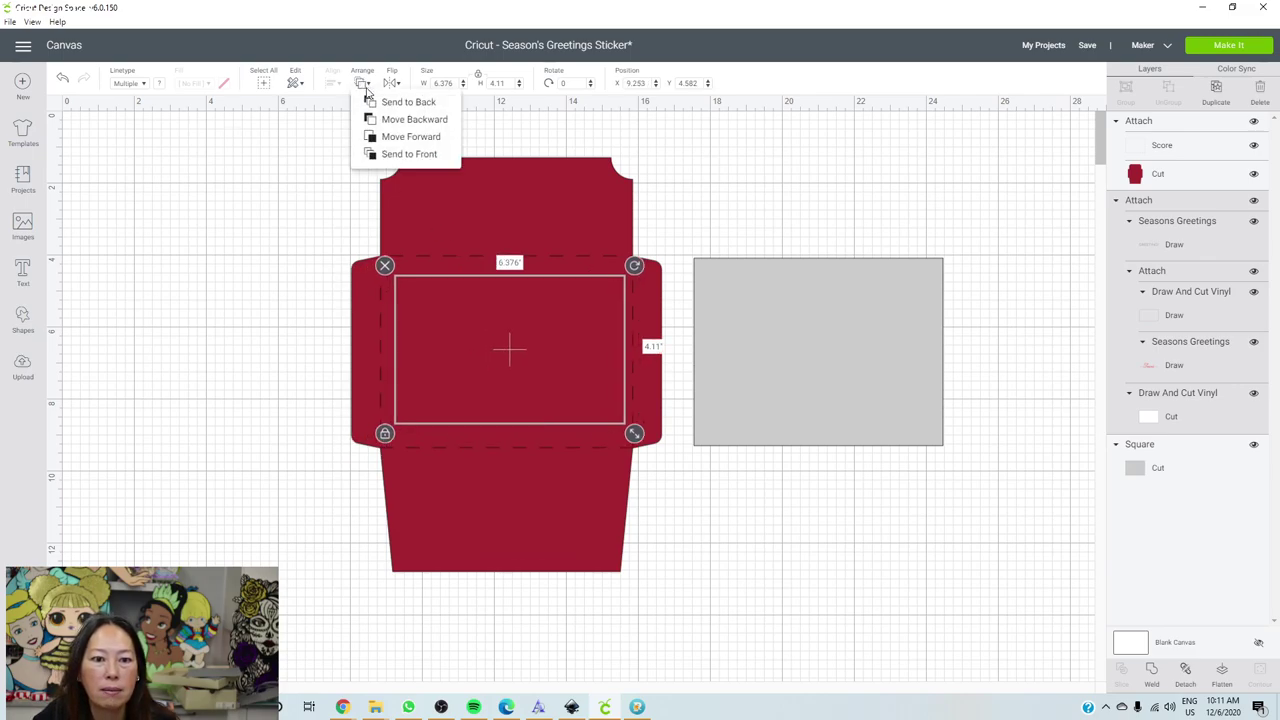
{"action": "left_click", "coordinate": [376, 151]}
{"action": "left_click_drag", "start_coordinate": [545, 358], "coordinate": [547, 364]}
{"action": "left_click", "coordinate": [1180, 291]}
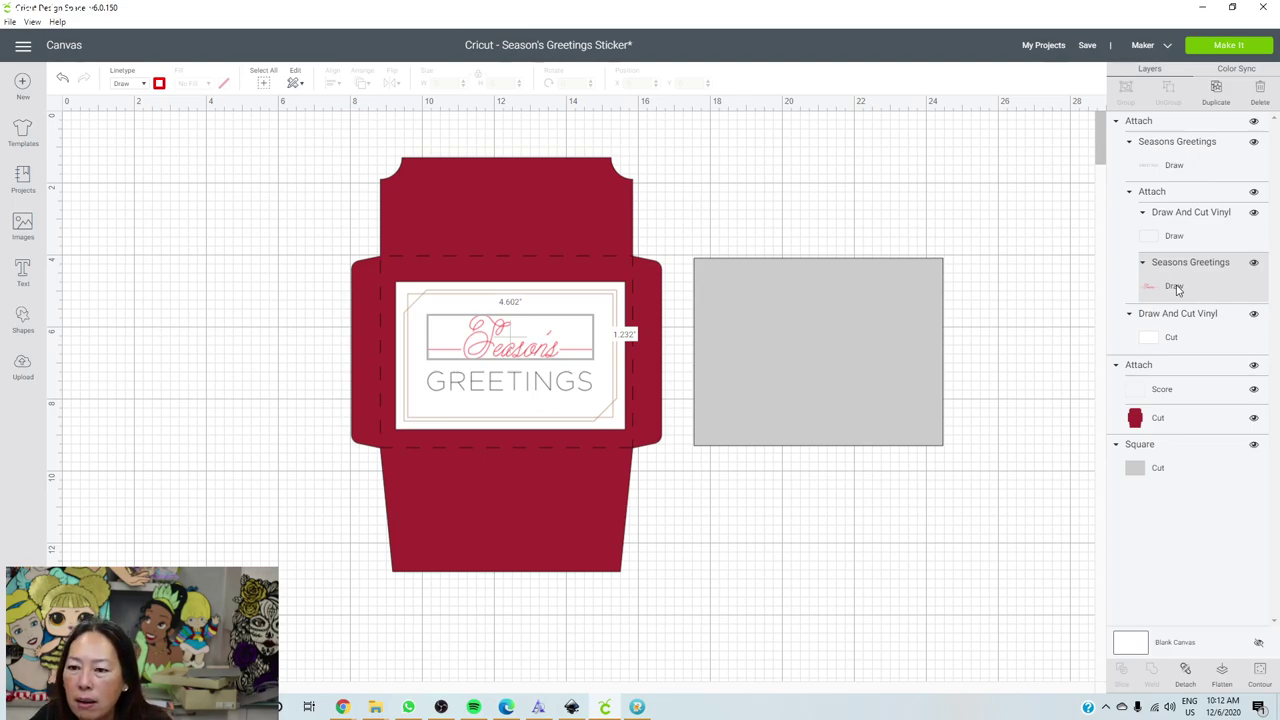
{"action": "left_click", "coordinate": [1160, 331]}
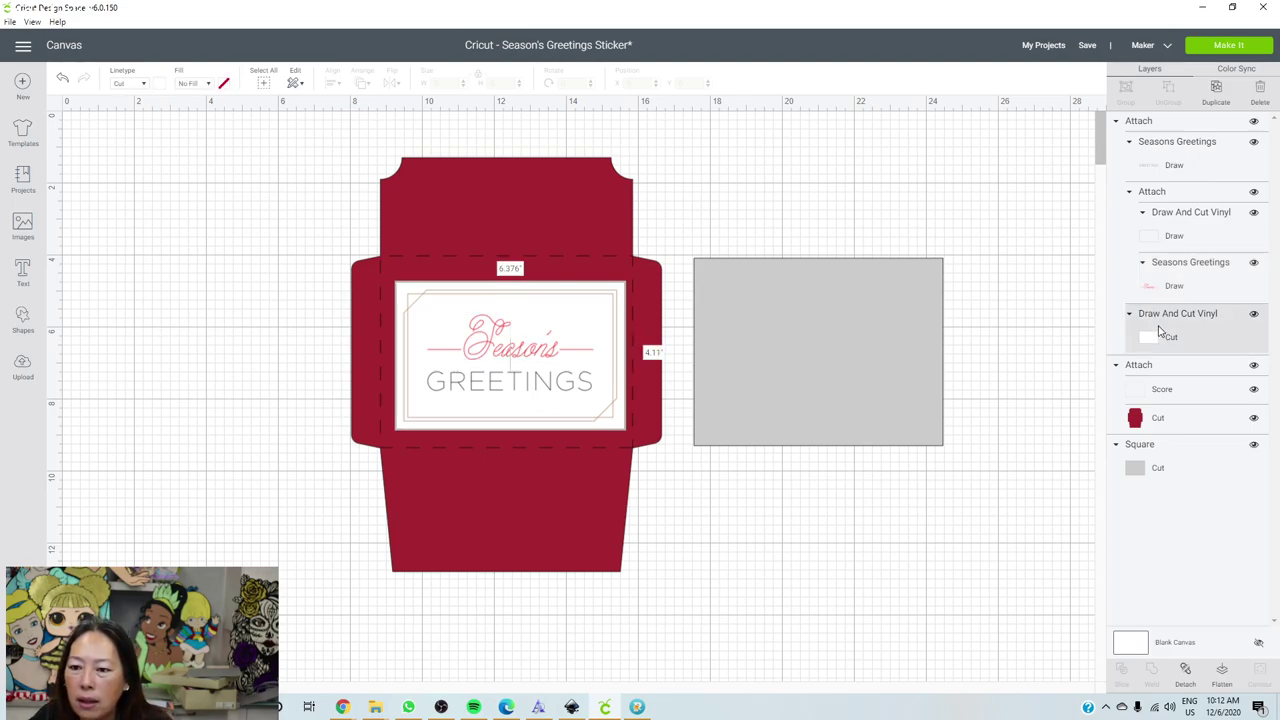
{"action": "left_click", "coordinate": [1165, 287]}
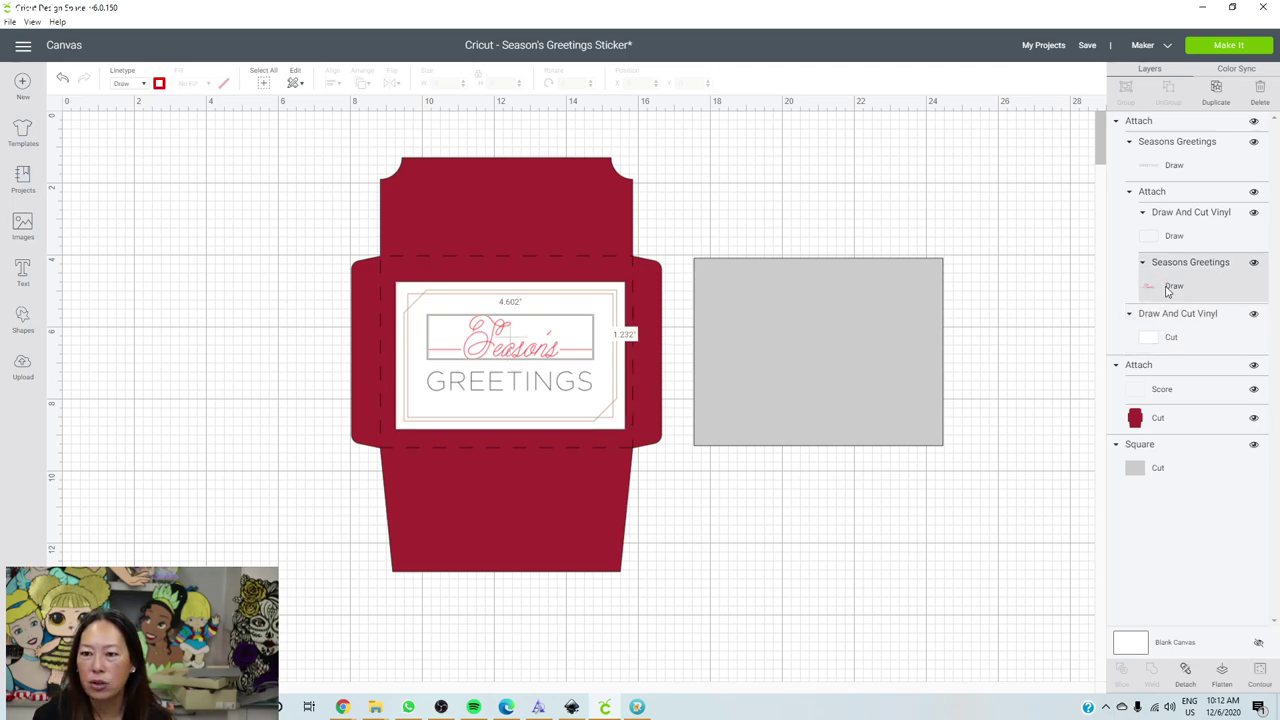
{"action": "left_click", "coordinate": [497, 352]}
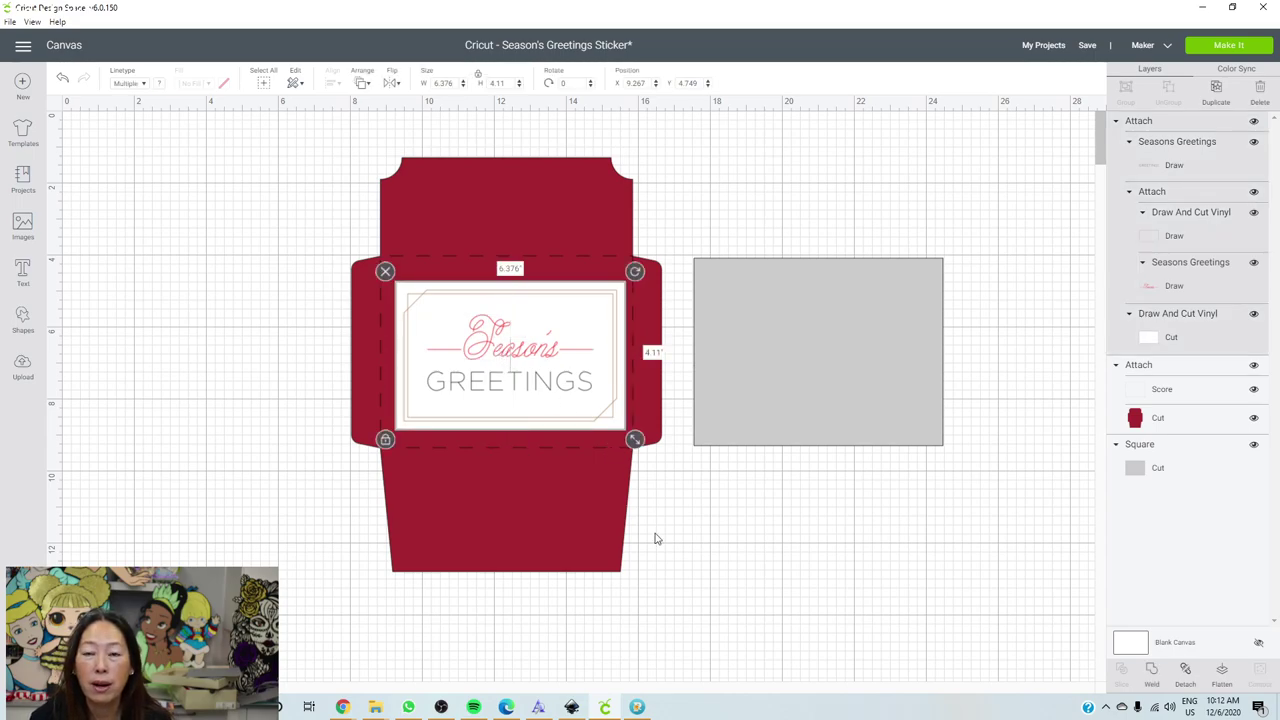
{"action": "left_click", "coordinate": [740, 593]}
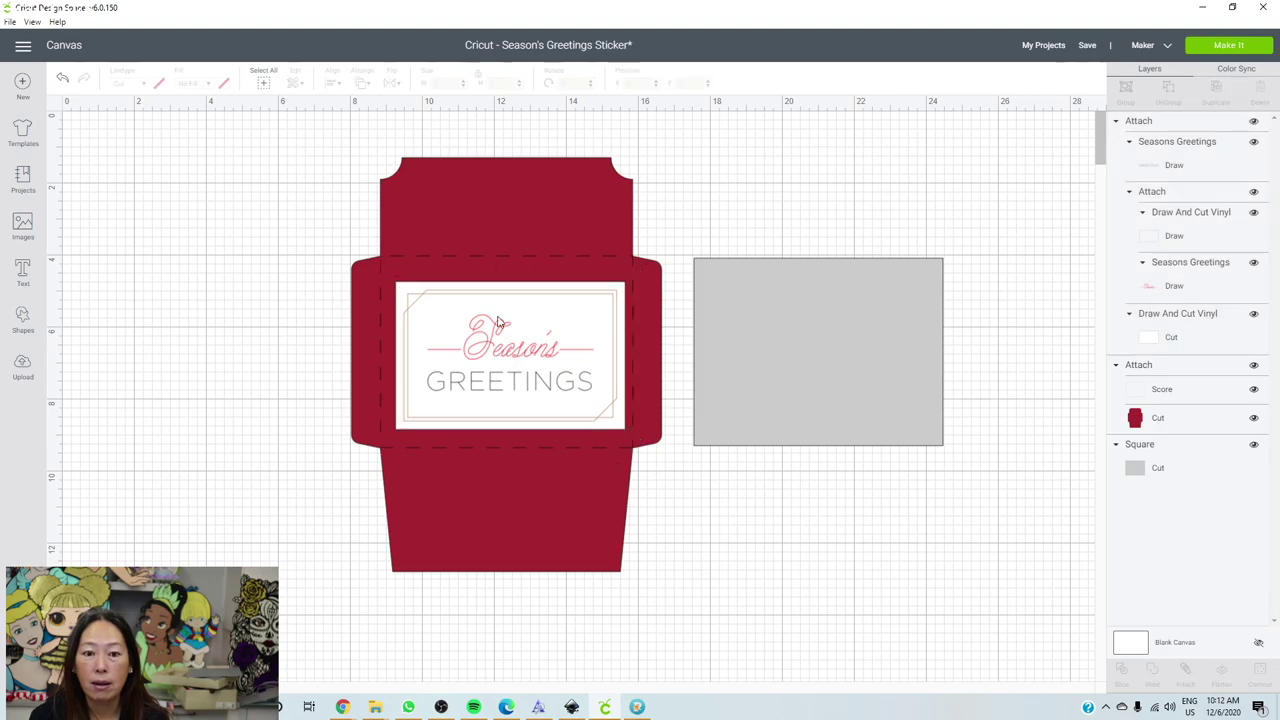
Add a Cricut Sans text box at the canvas's upper left holding the family signature line.
{"action": "left_click", "coordinate": [25, 278]}
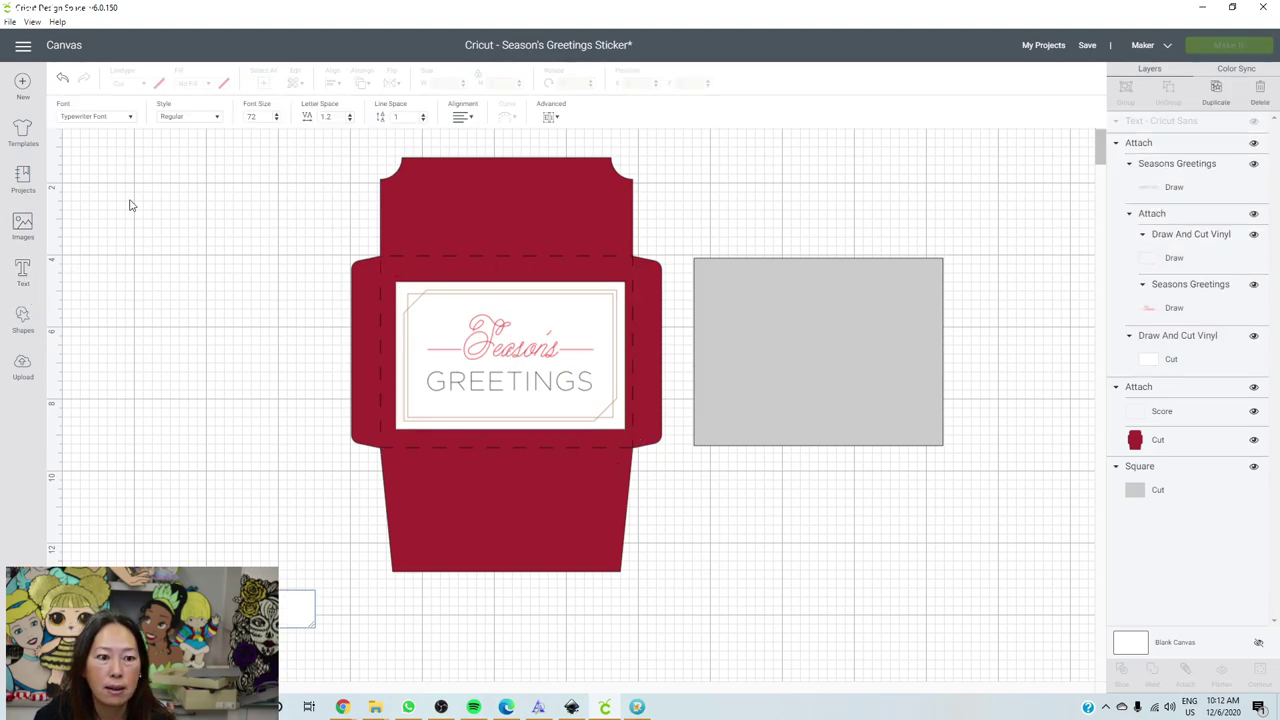
{"action": "left_click", "coordinate": [209, 121]}
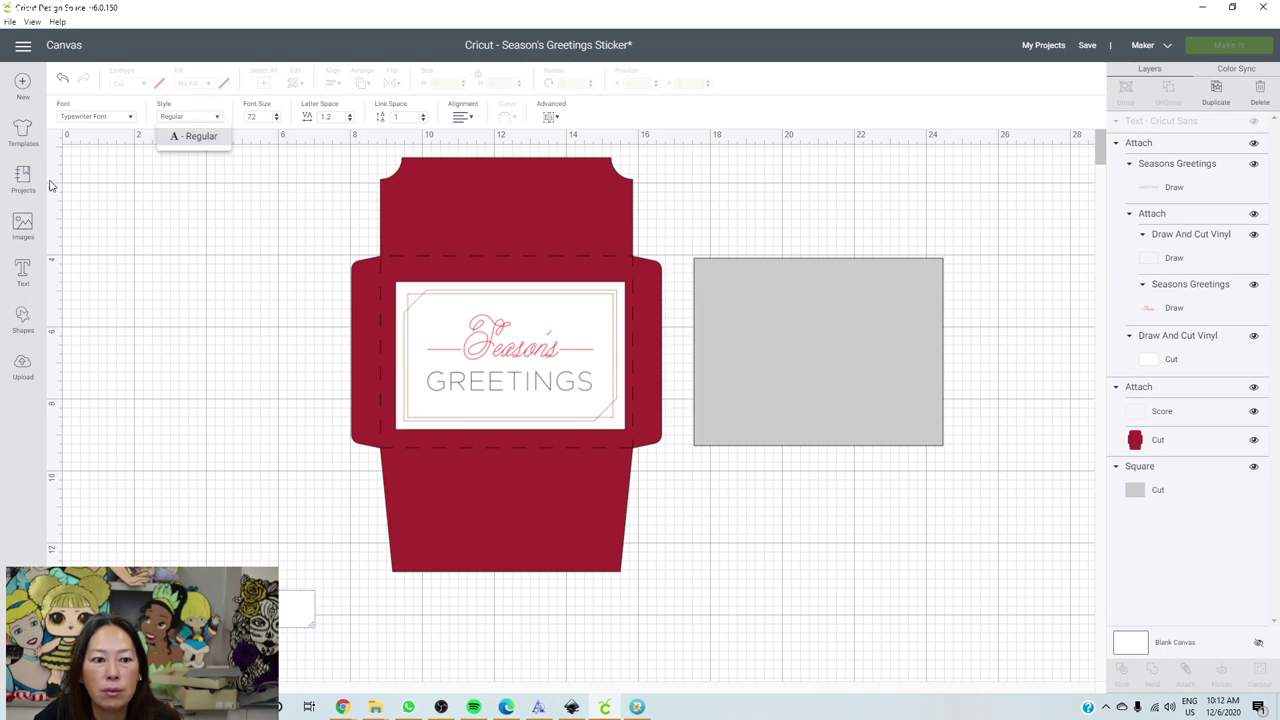
{"action": "left_click", "coordinate": [168, 212]}
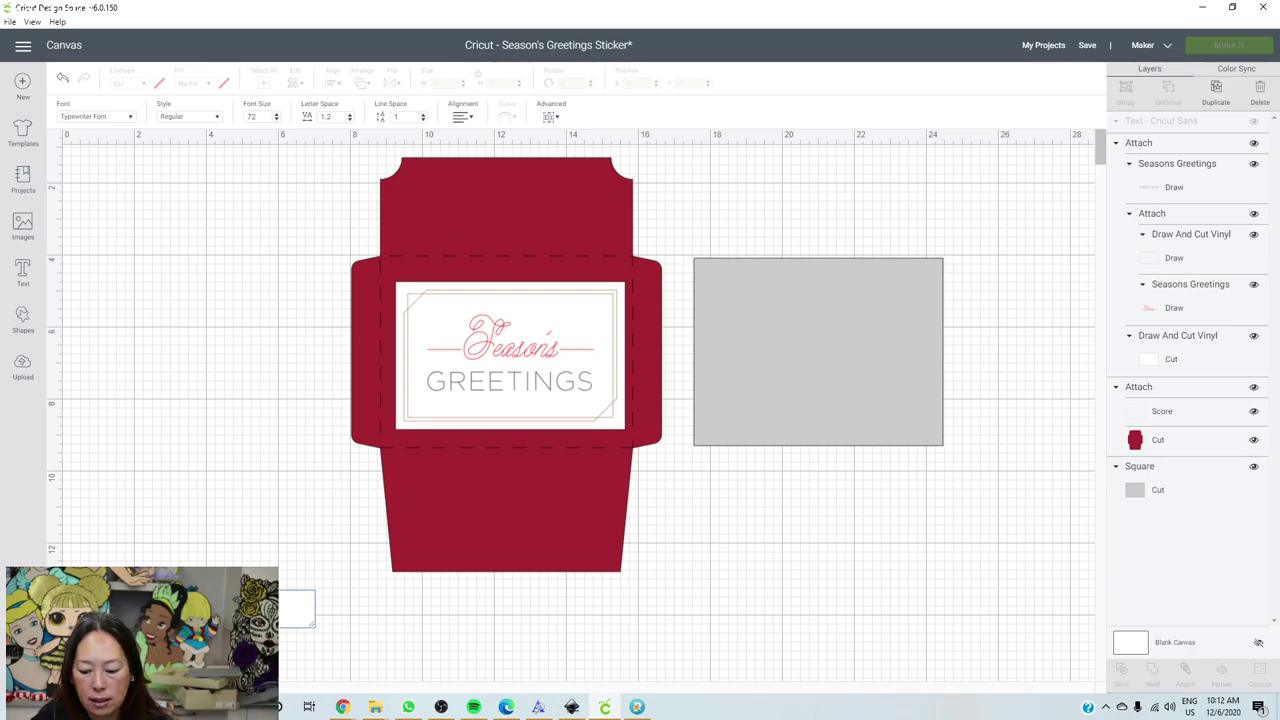
{"action": "left_click", "coordinate": [170, 230]}
{"action": "type", "text": "The Stormers"}
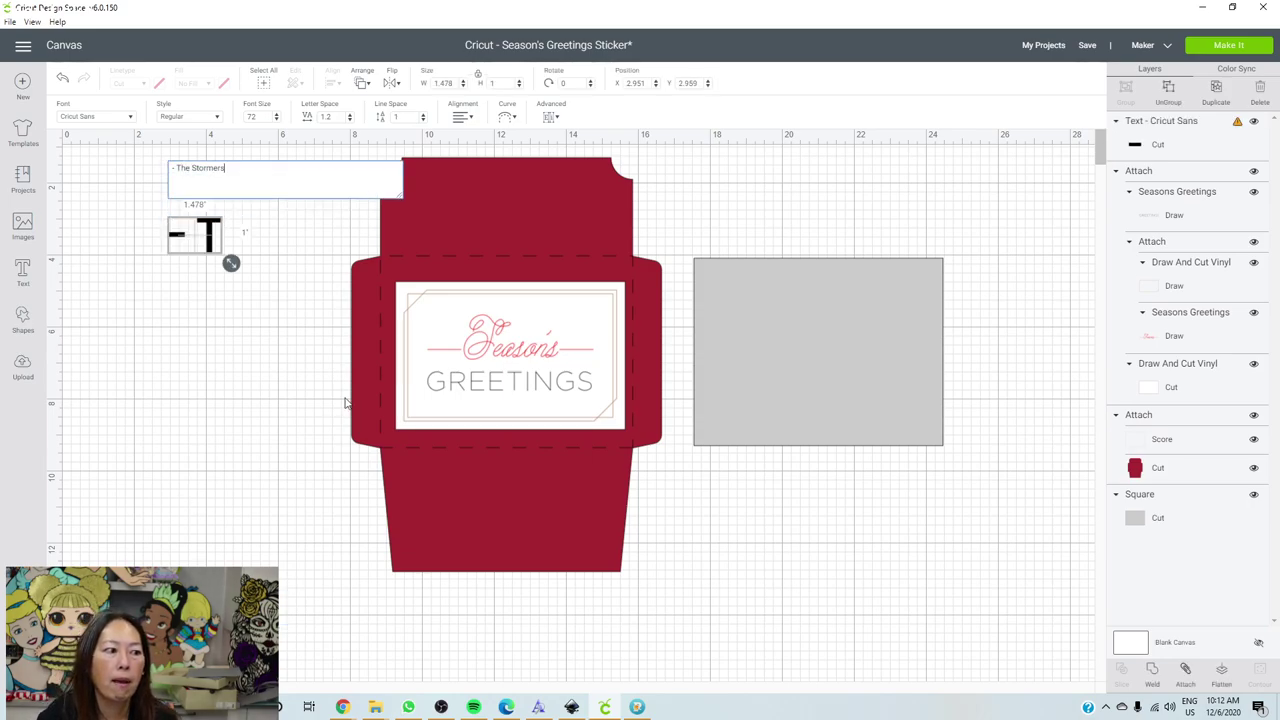
Colour the signature text brown, place it below GREETINGS on the card, and shrink it to about 4.8 in wide.
{"action": "left_click", "coordinate": [232, 304]}
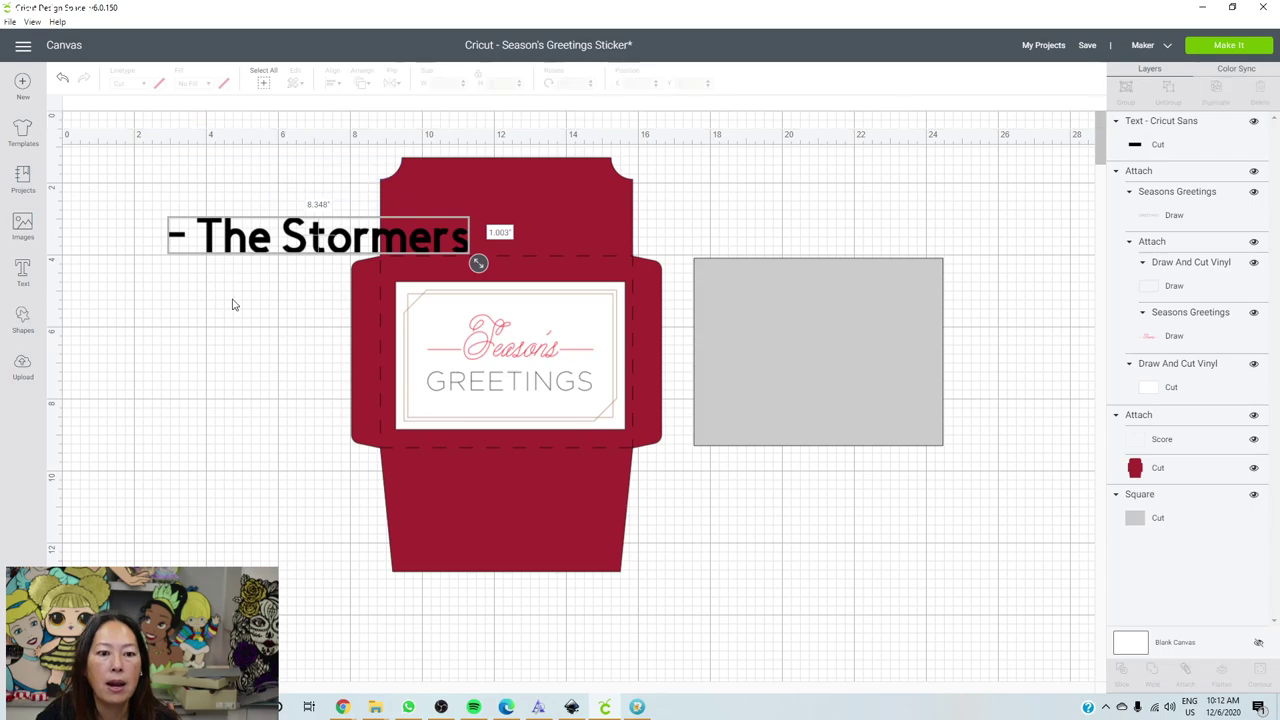
{"action": "left_click", "coordinate": [250, 253]}
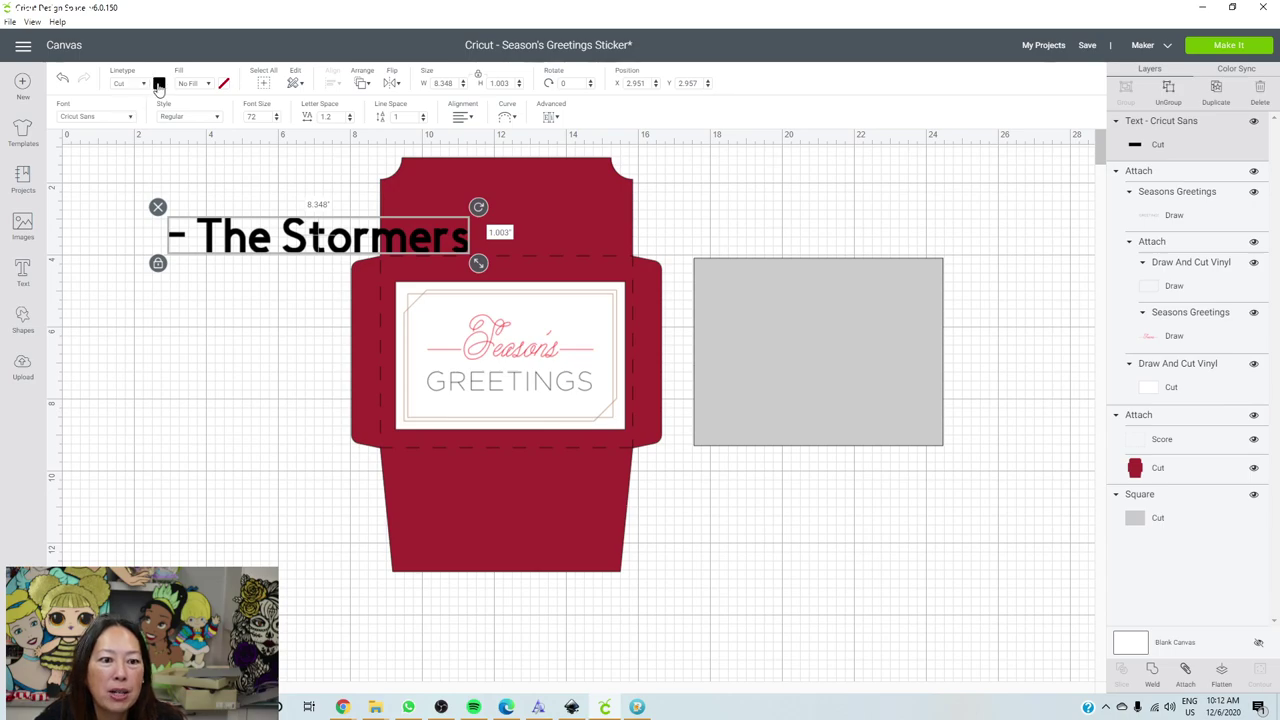
{"action": "left_click", "coordinate": [158, 85]}
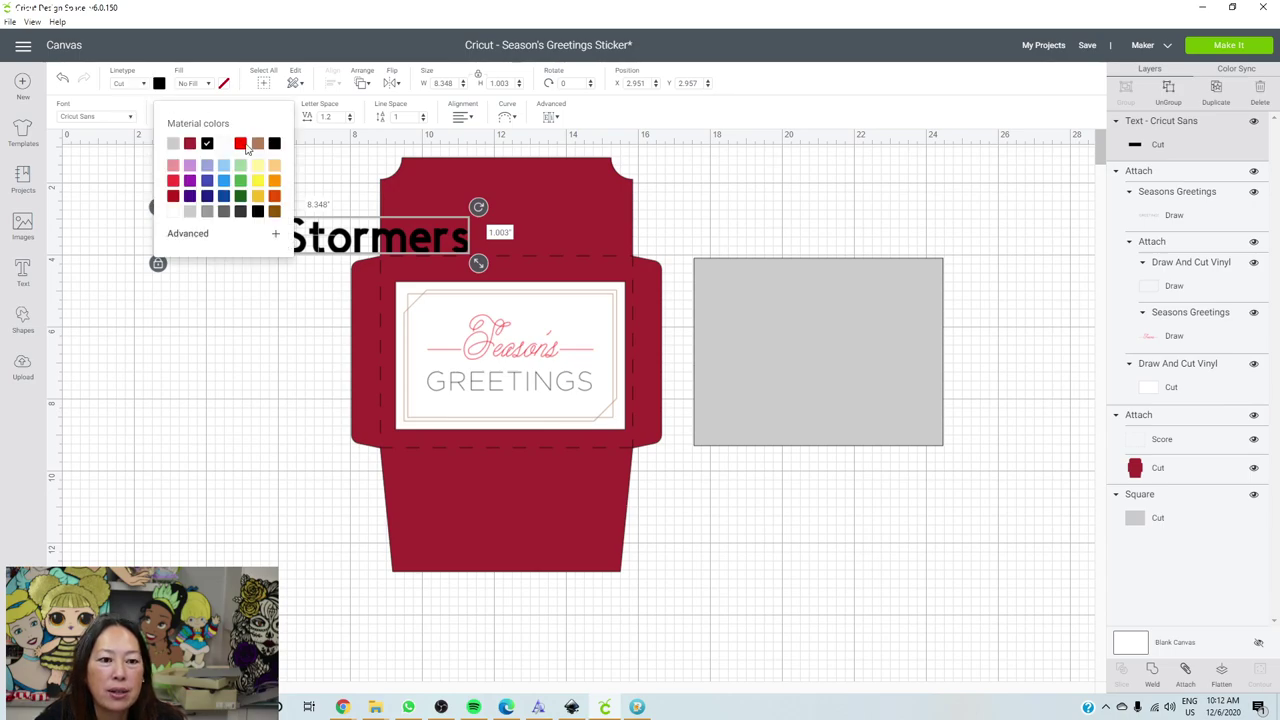
{"action": "left_click", "coordinate": [274, 211]}
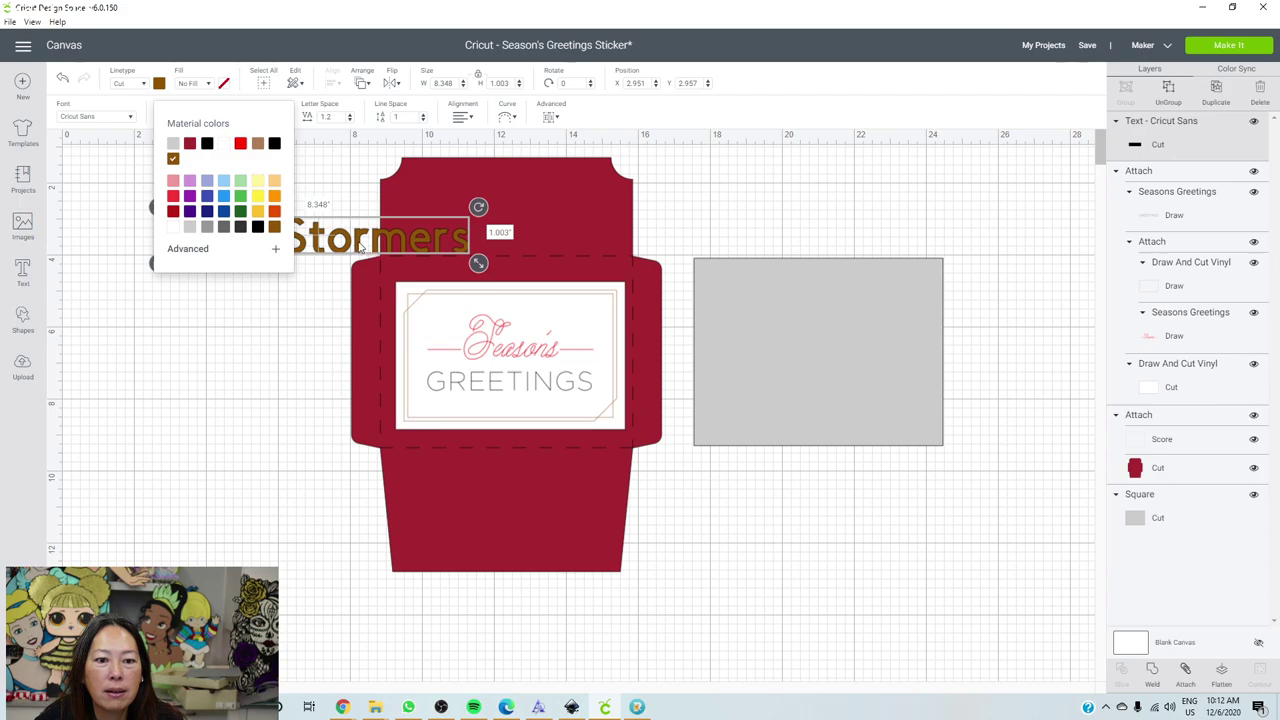
{"action": "left_click_drag", "start_coordinate": [371, 247], "coordinate": [557, 417]}
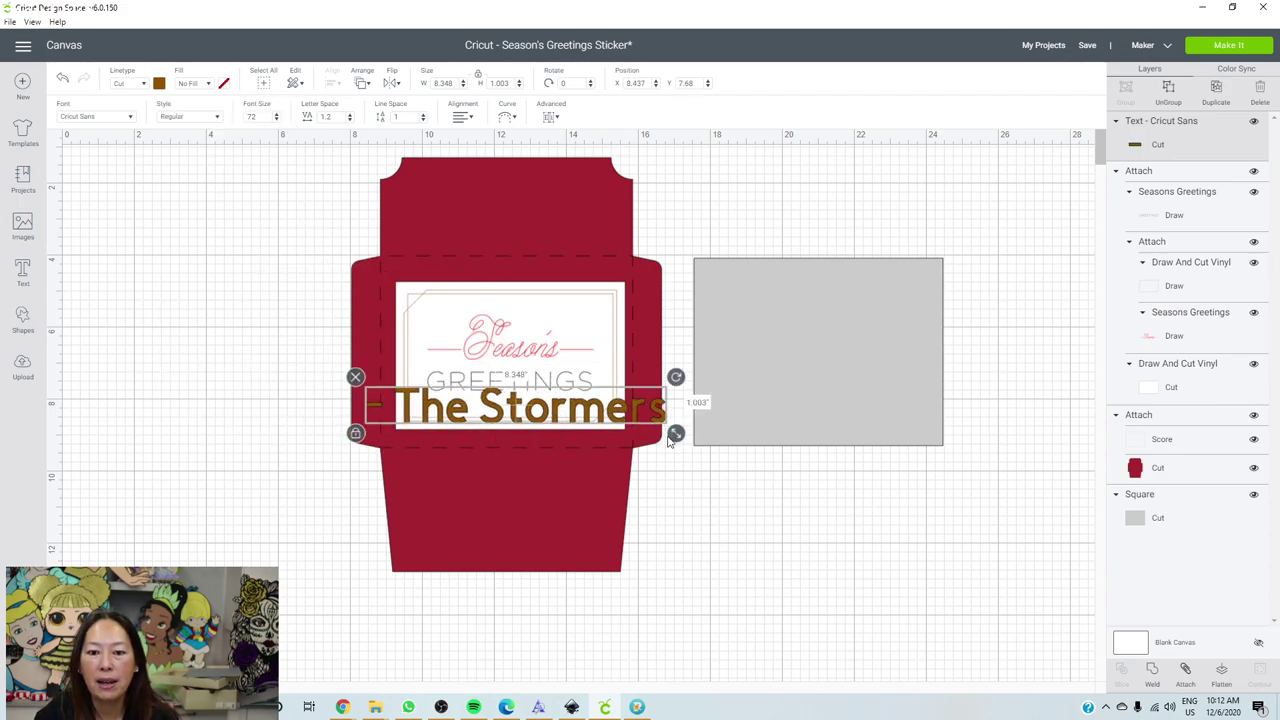
{"action": "left_click_drag", "start_coordinate": [676, 434], "coordinate": [538, 397]}
Search the fonts for 'cit' and apply CityStreetwearUS-SemiBold to the signature text.
{"action": "left_click", "coordinate": [110, 119]}
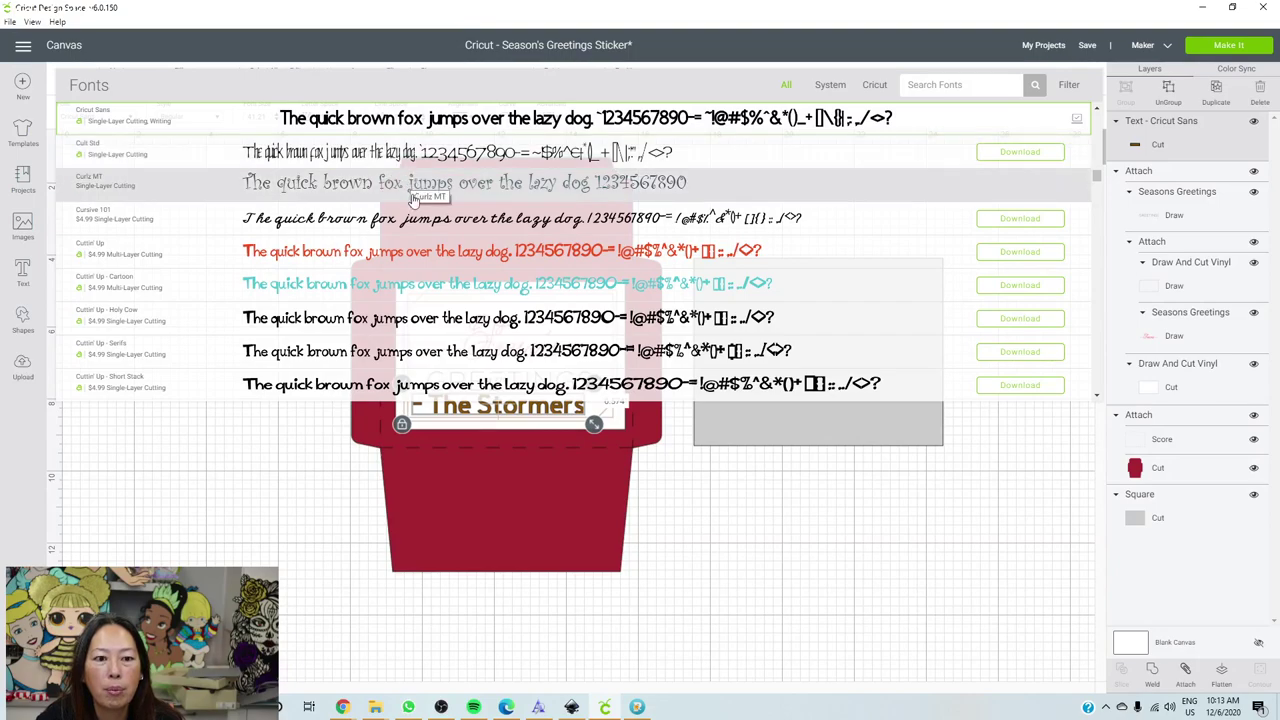
{"action": "left_click", "coordinate": [945, 86]}
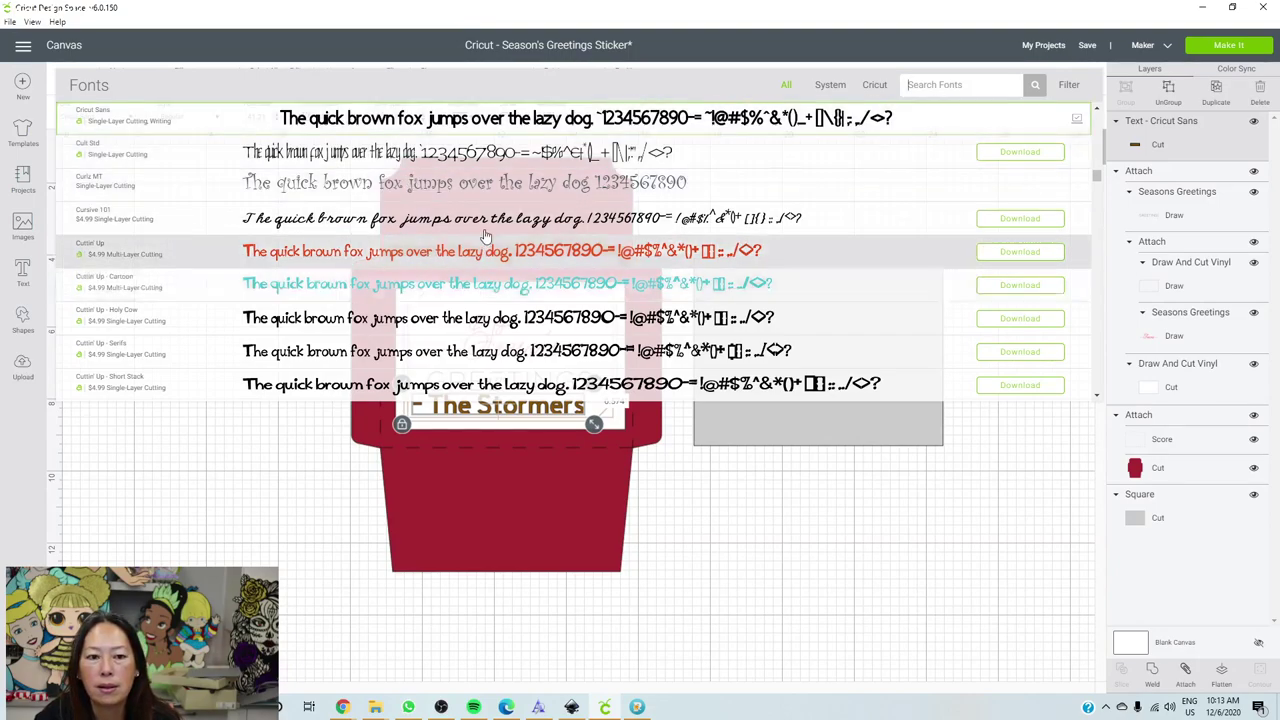
{"action": "scroll", "coordinate": [483, 250], "scroll_direction": "down", "scroll_amount": 4}
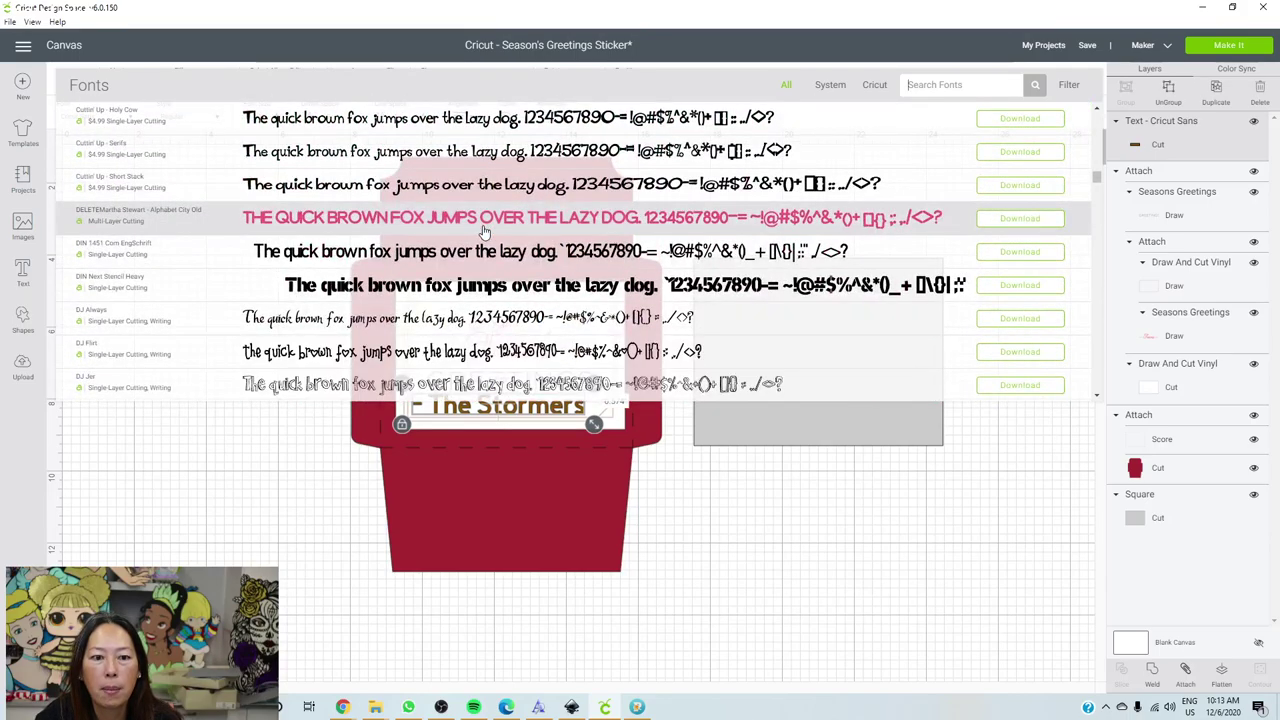
{"action": "scroll", "coordinate": [483, 232], "scroll_direction": "up", "scroll_amount": 1}
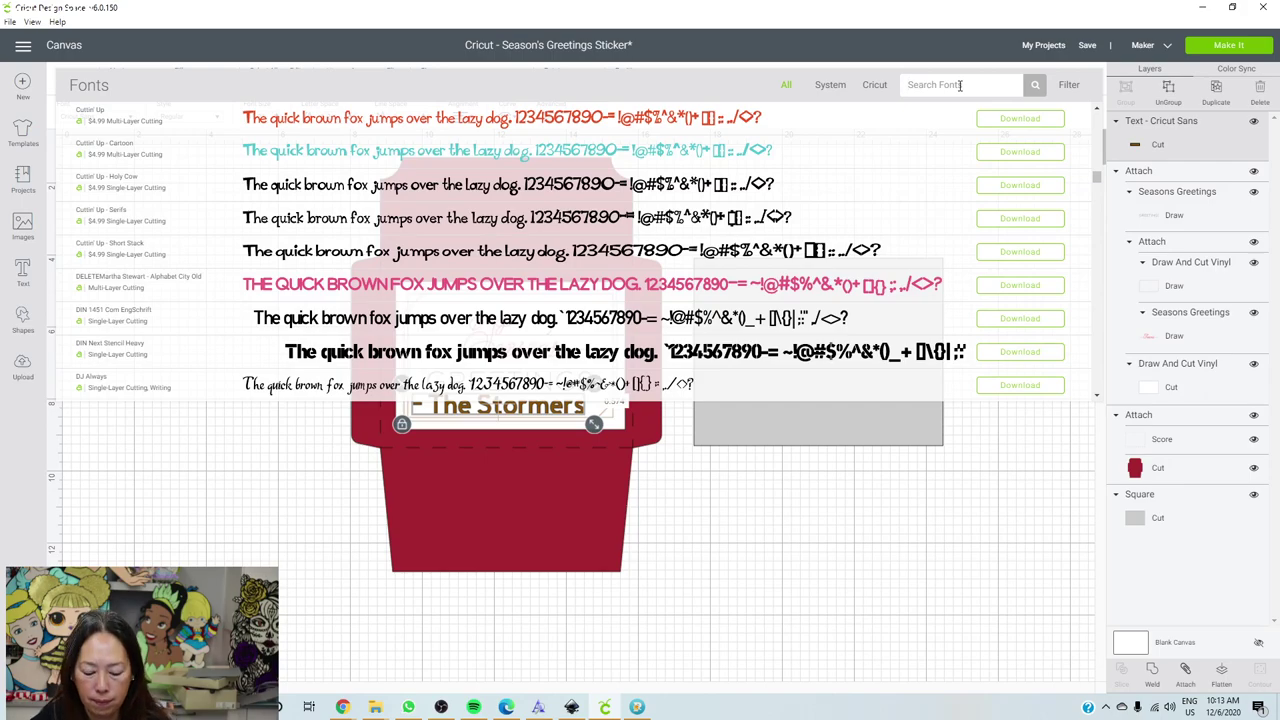
{"action": "type", "text": "city"}
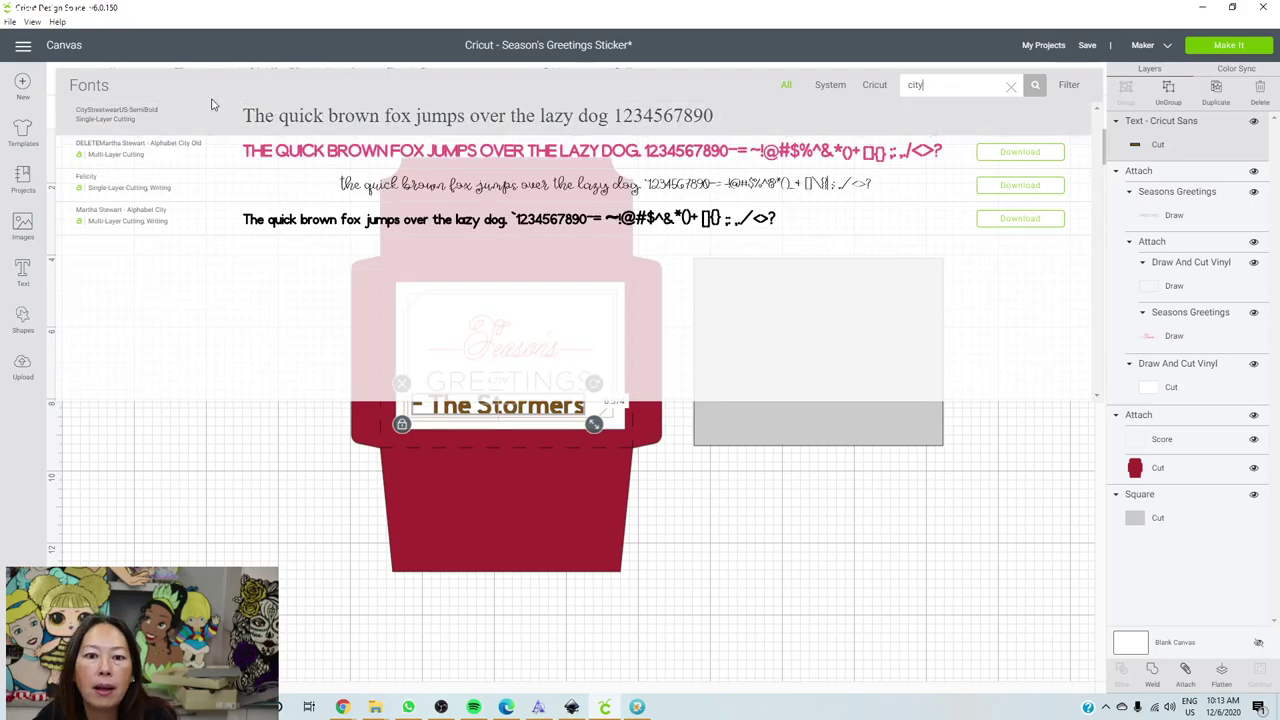
{"action": "left_click", "coordinate": [141, 119]}
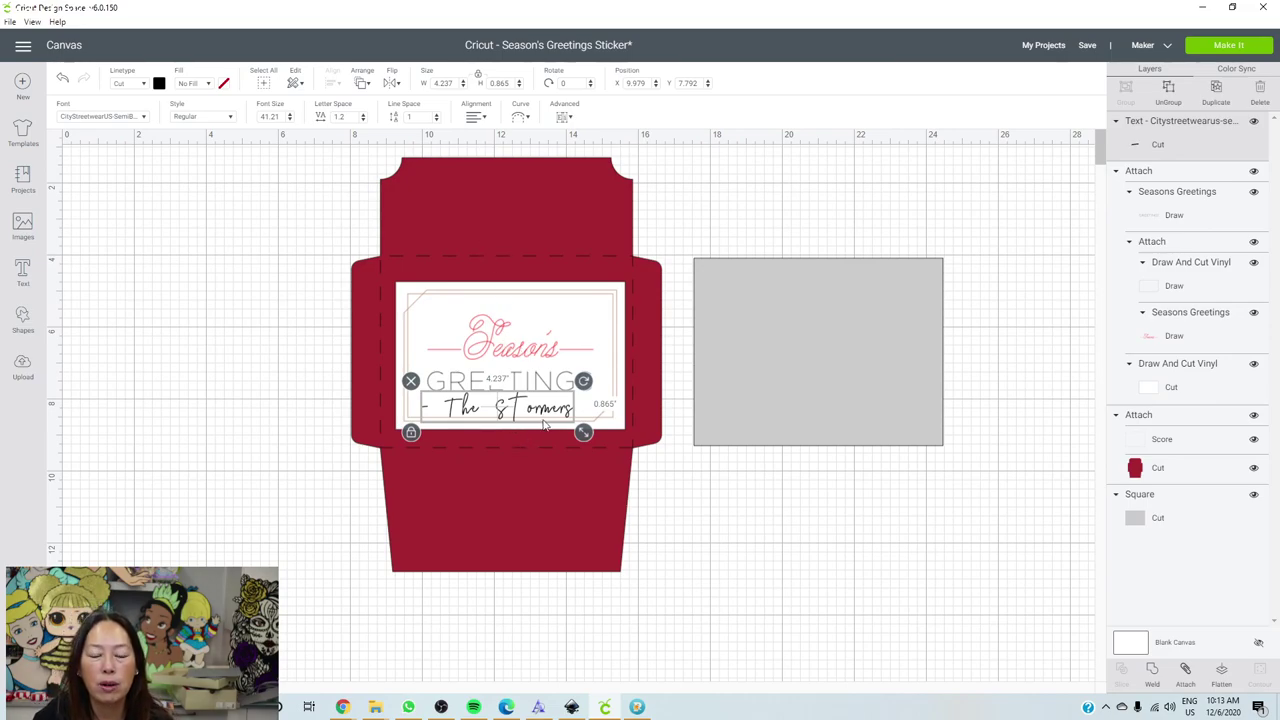
Move the '- The Stormers' text below the card and enlarge it to about 15 inches wide.
{"action": "left_click_drag", "start_coordinate": [516, 418], "coordinate": [519, 420]}
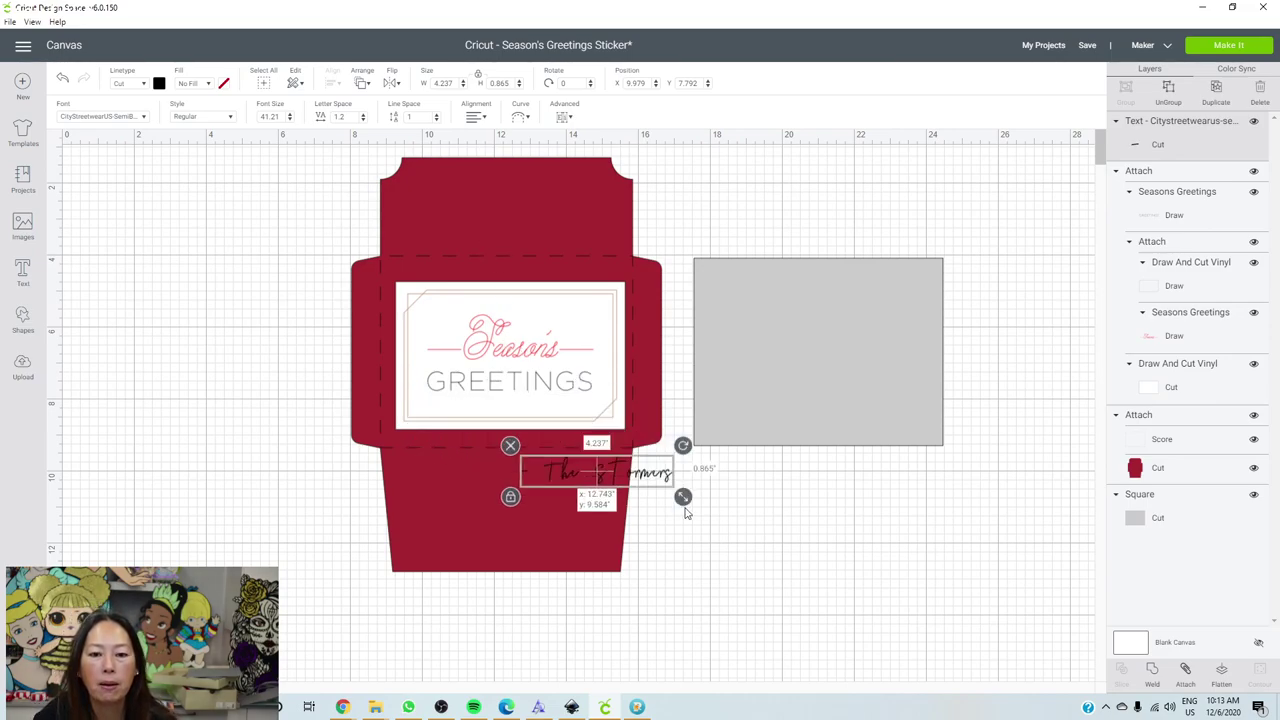
{"action": "left_click_drag", "start_coordinate": [686, 512], "coordinate": [936, 636]}
{"action": "key", "text": "Escape"}
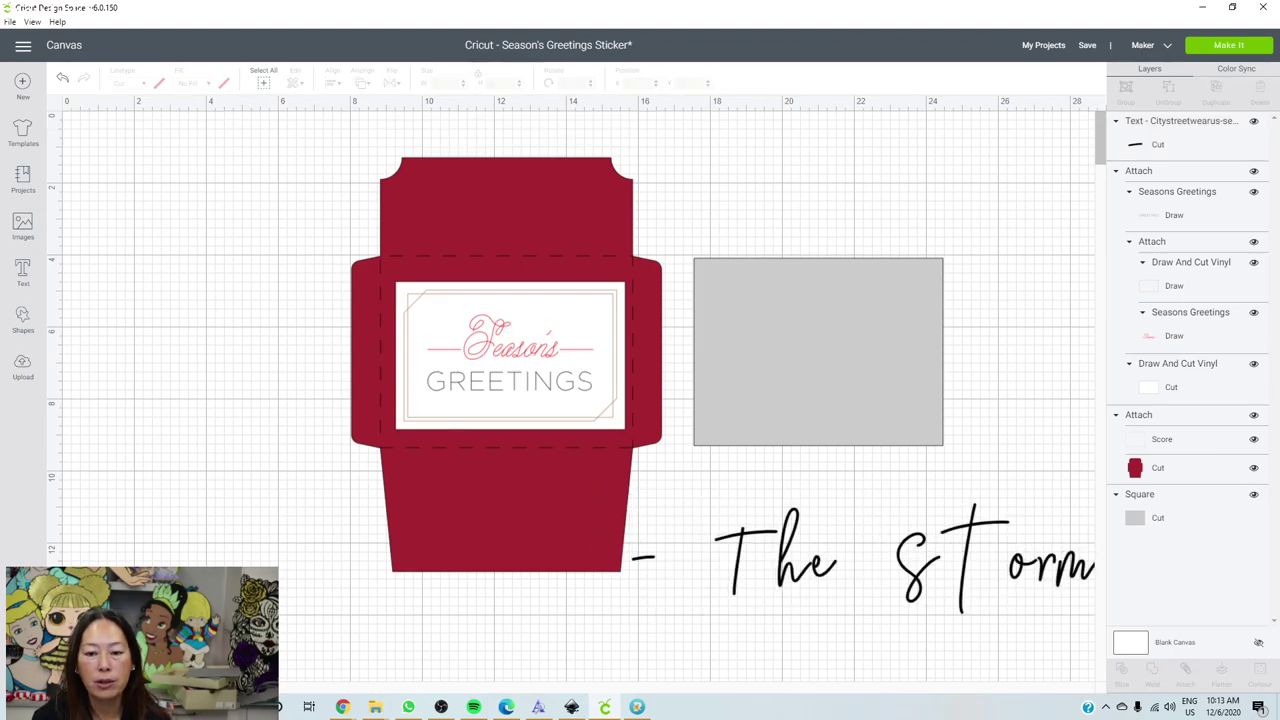
{"action": "scroll", "coordinate": [575, 390], "scroll_direction": "right", "scroll_amount": 10}
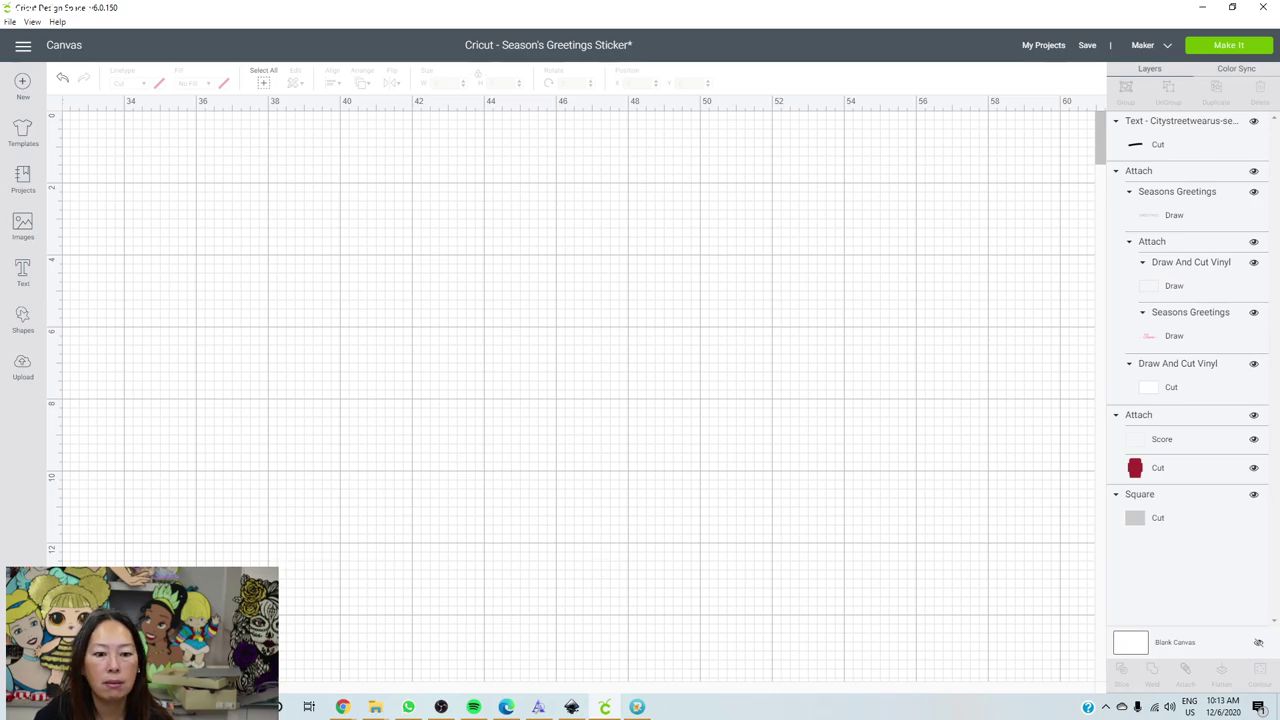
{"action": "scroll", "coordinate": [729, 590], "scroll_direction": "left", "scroll_amount": 10}
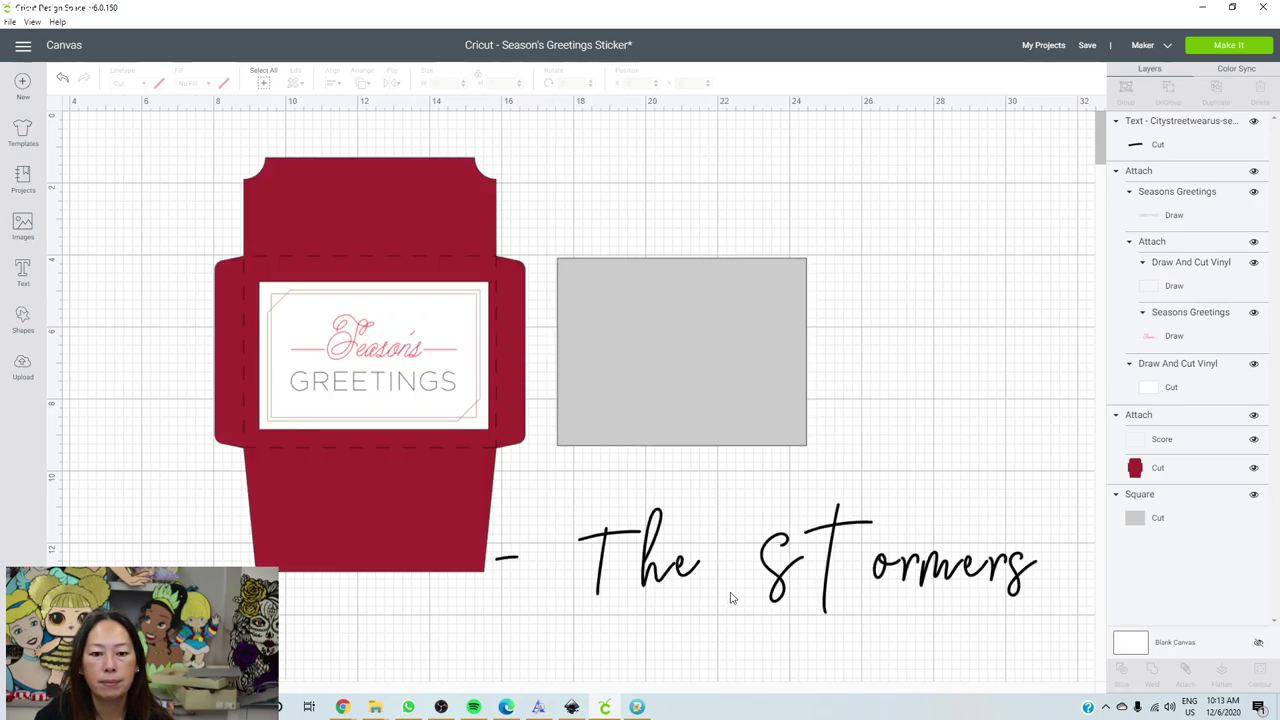
Reposition the enlarged text along the envelope's bottom flap at X 15.34, Y 11.653.
{"action": "left_click", "coordinate": [785, 588]}
{"action": "left_click_drag", "start_coordinate": [784, 583], "coordinate": [671, 578]}
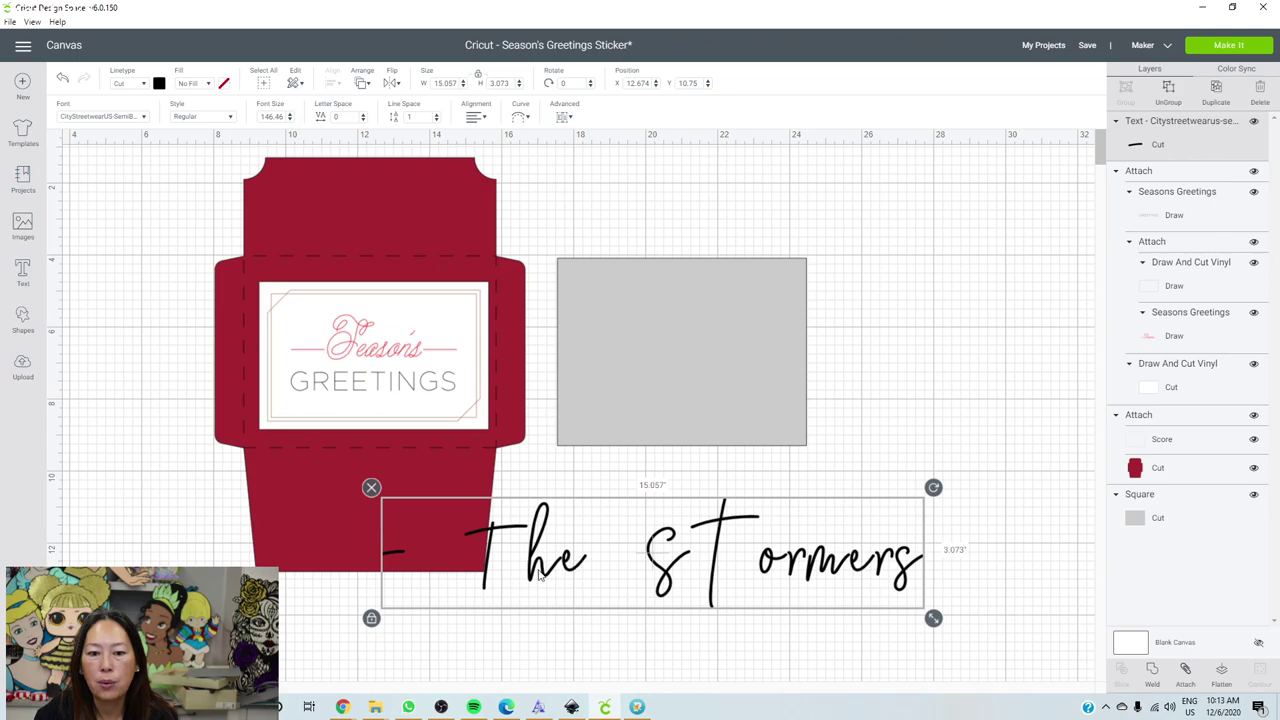
{"action": "left_click_drag", "start_coordinate": [541, 575], "coordinate": [636, 607]}
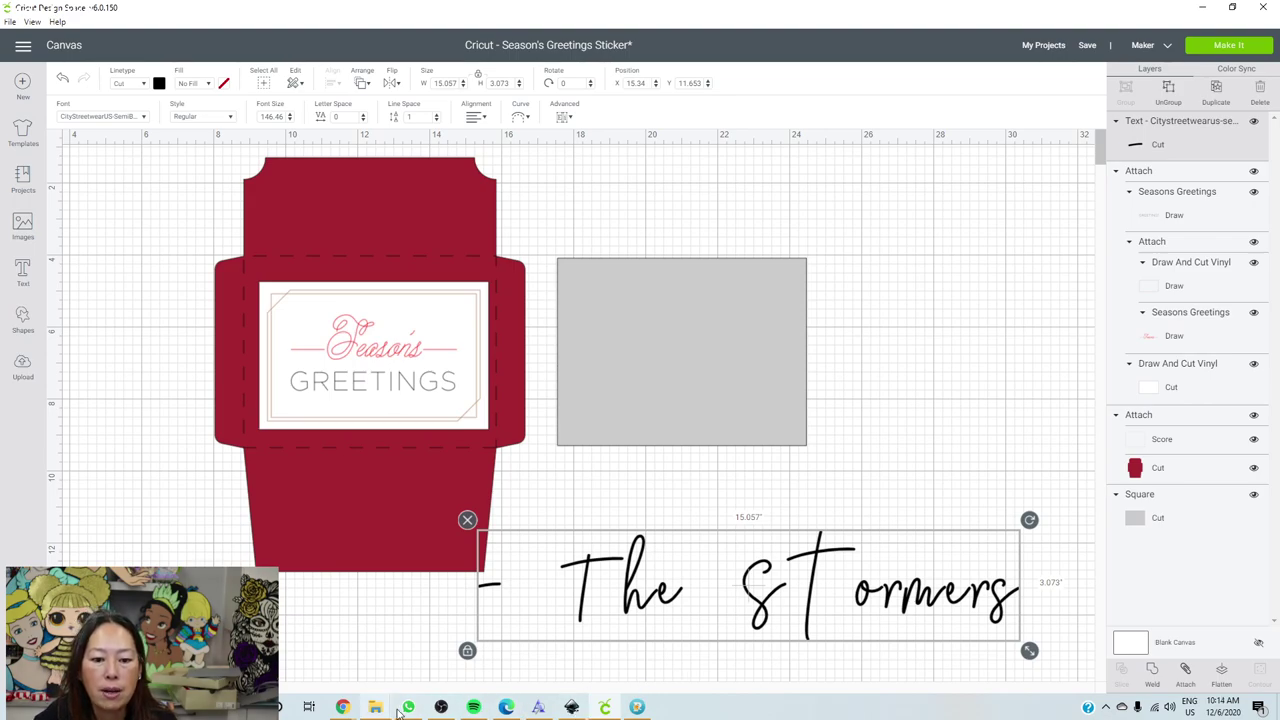
Replace FontLab Pad's sample text with '- The Stormers', then return to the Cricut canvas.
{"action": "left_click", "coordinate": [636, 707]}
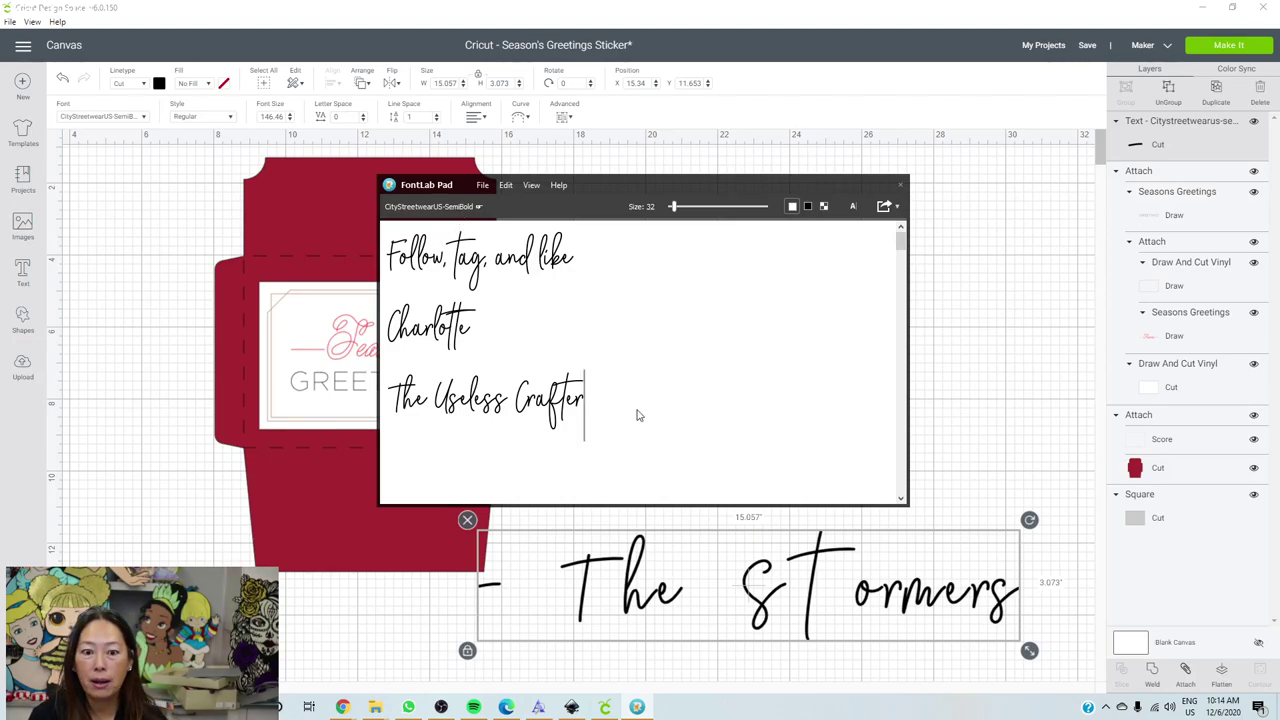
{"action": "left_click_drag", "start_coordinate": [634, 414], "coordinate": [371, 277]}
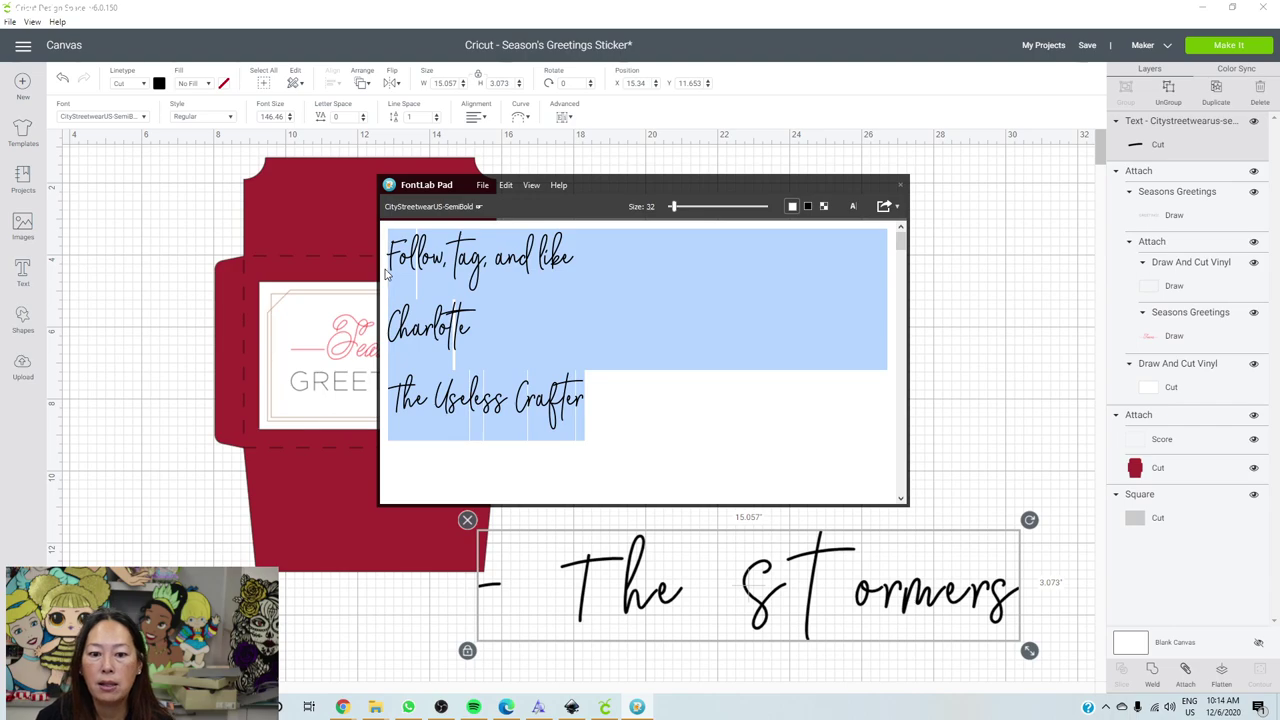
{"action": "type", "text": "- The Stormers"}
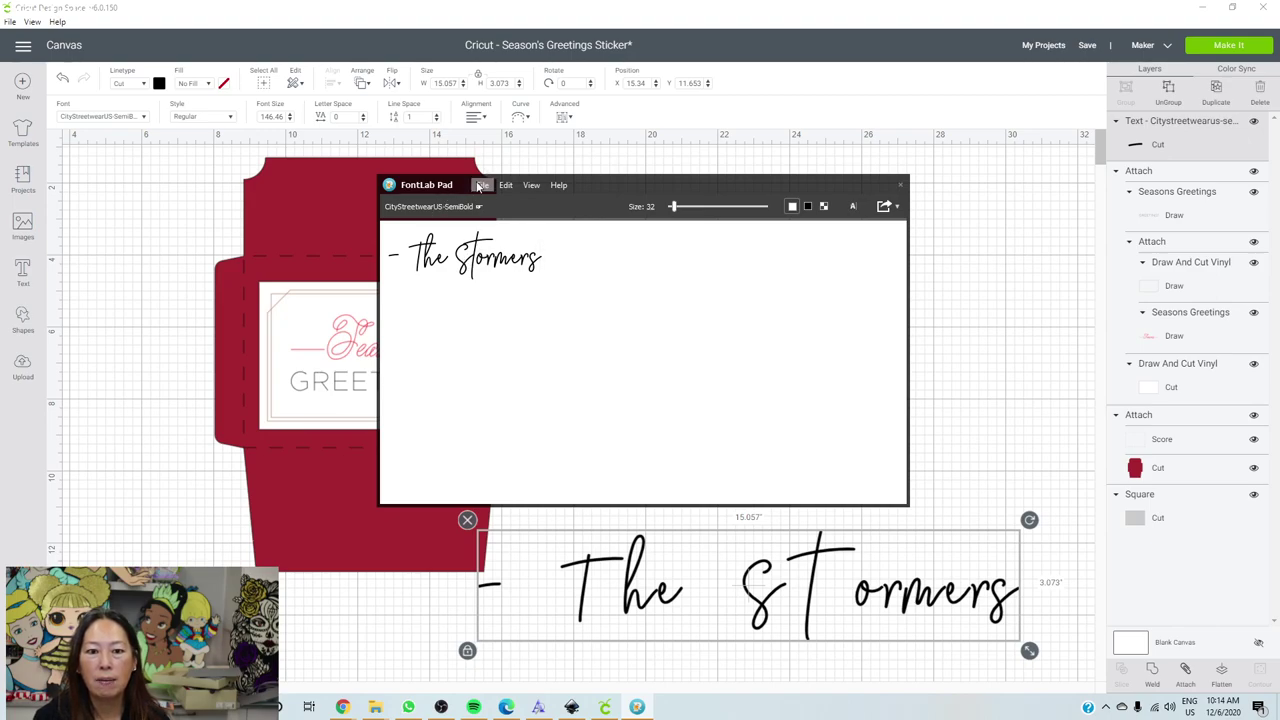
{"action": "left_click", "coordinate": [482, 185]}
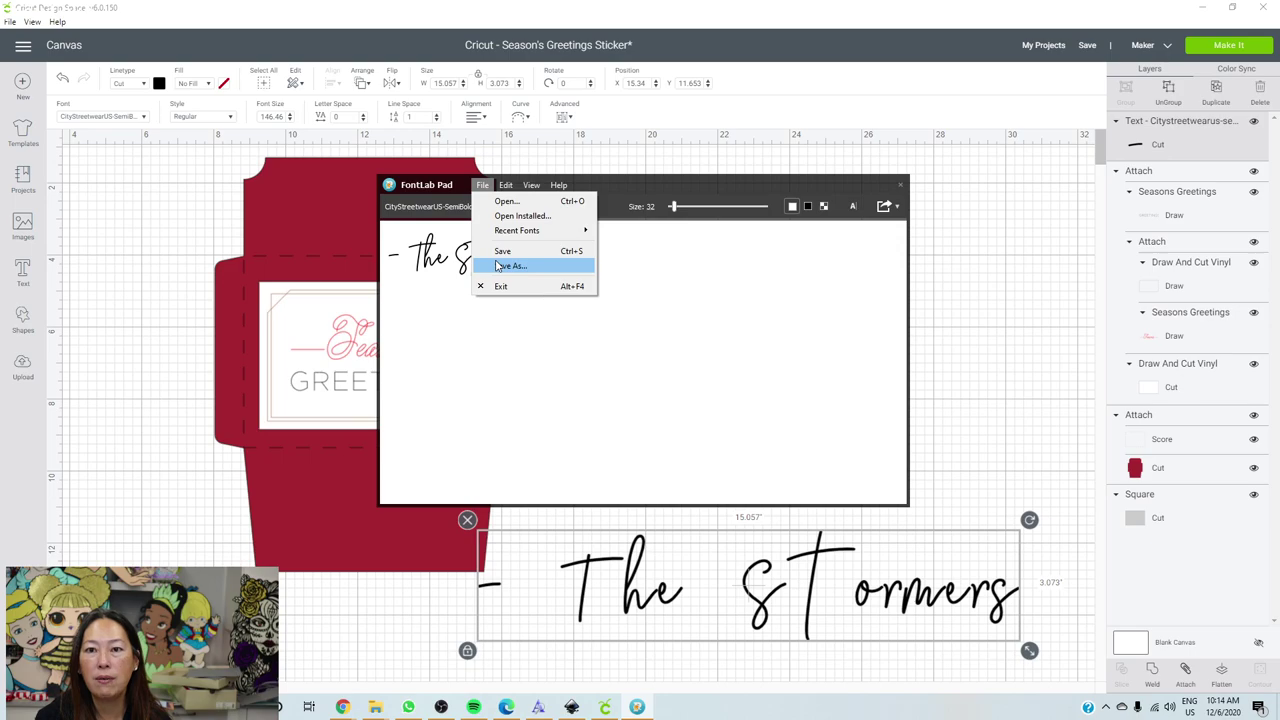
{"action": "left_click", "coordinate": [993, 372]}
{"action": "left_click", "coordinate": [533, 348]}
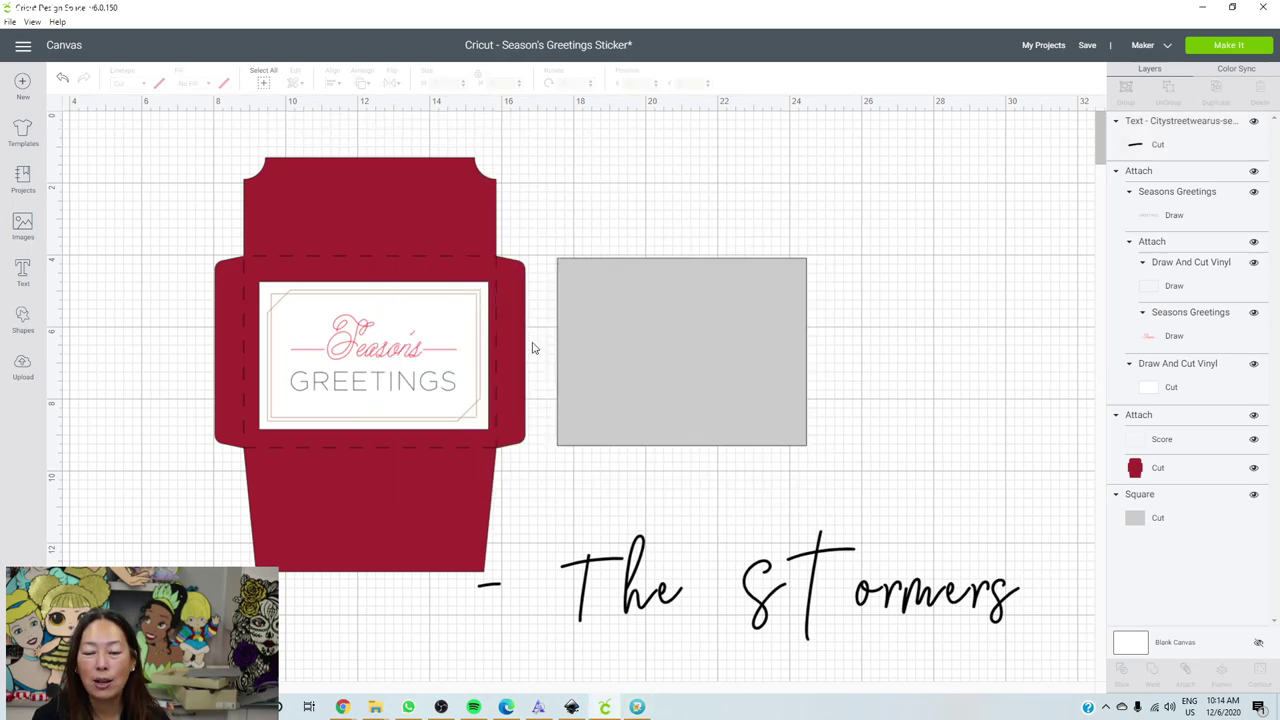
Ungroup '- The Stormers' into separate letters and move the T up toward the S.
{"action": "left_click", "coordinate": [643, 595]}
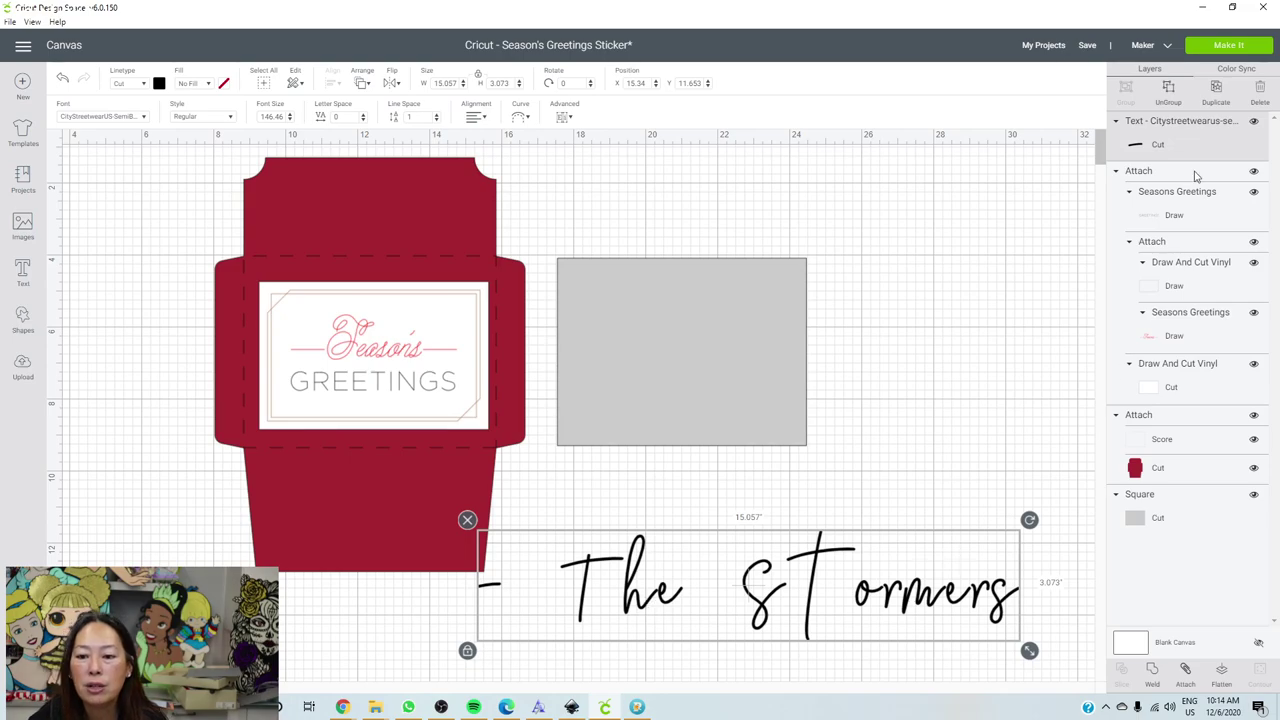
{"action": "left_click", "coordinate": [1172, 92]}
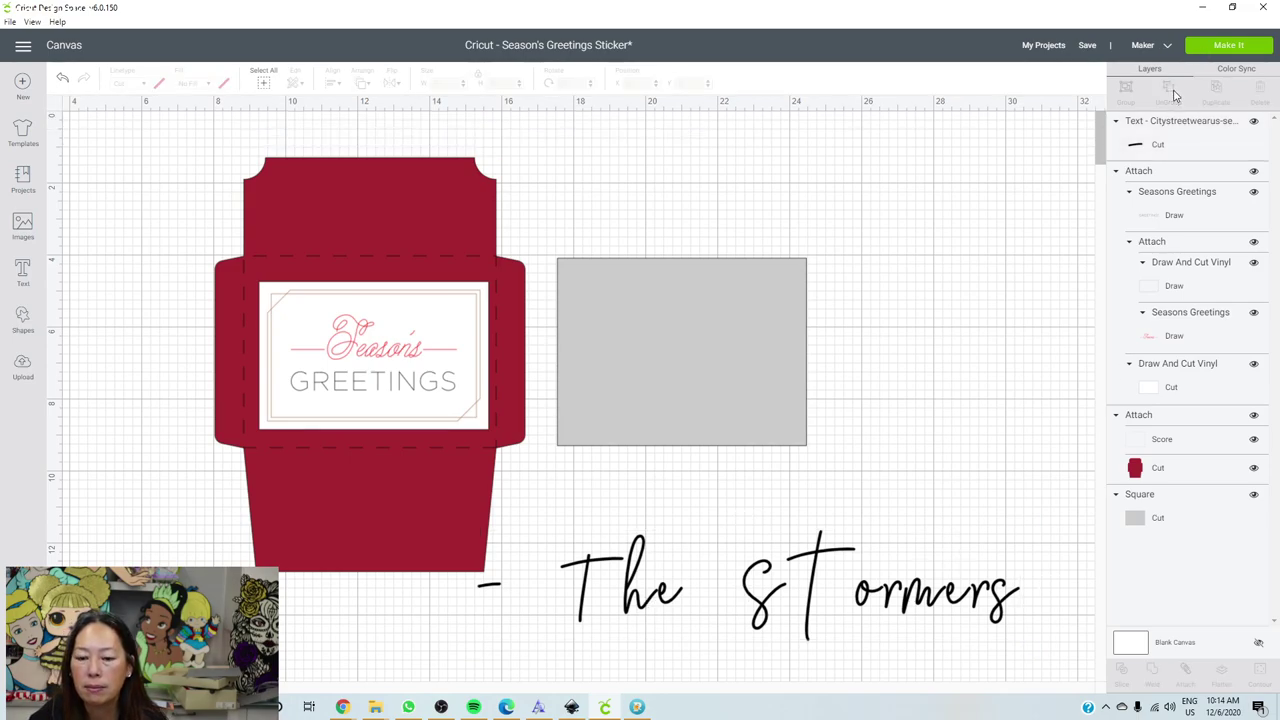
{"action": "left_click", "coordinate": [806, 565]}
{"action": "left_click_drag", "start_coordinate": [800, 561], "coordinate": [791, 551]}
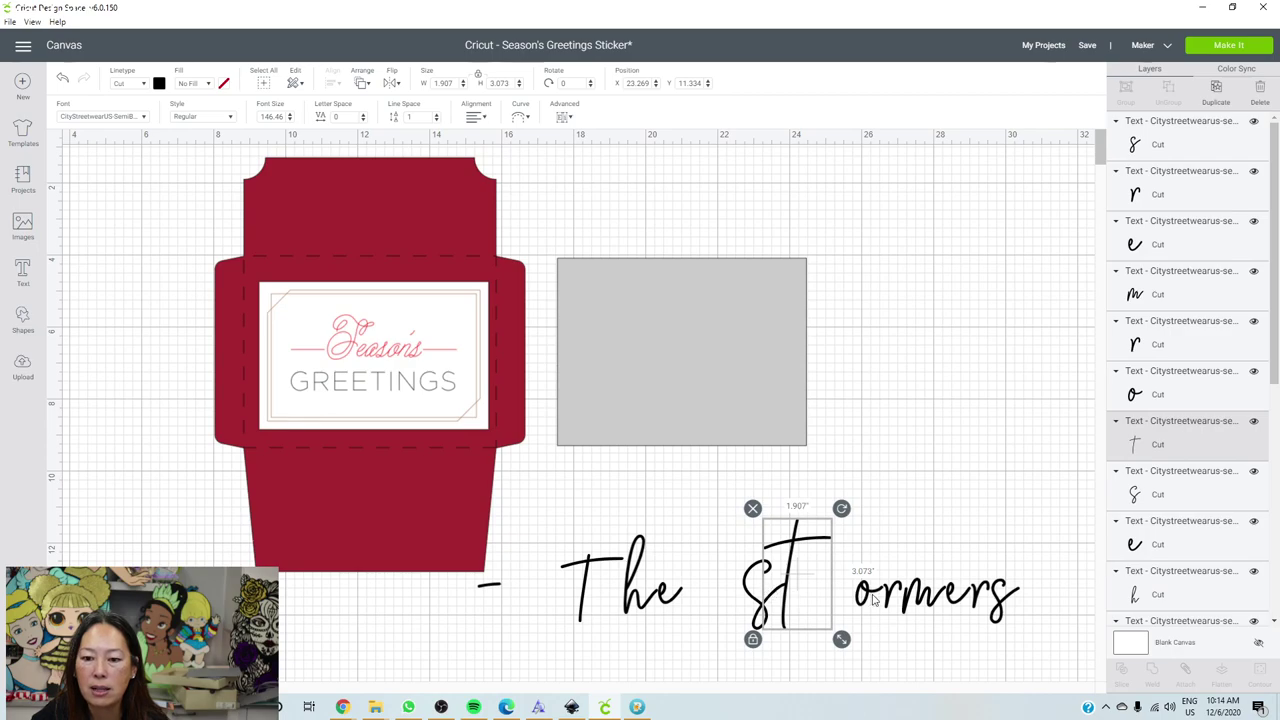
{"action": "left_click", "coordinate": [925, 542]}
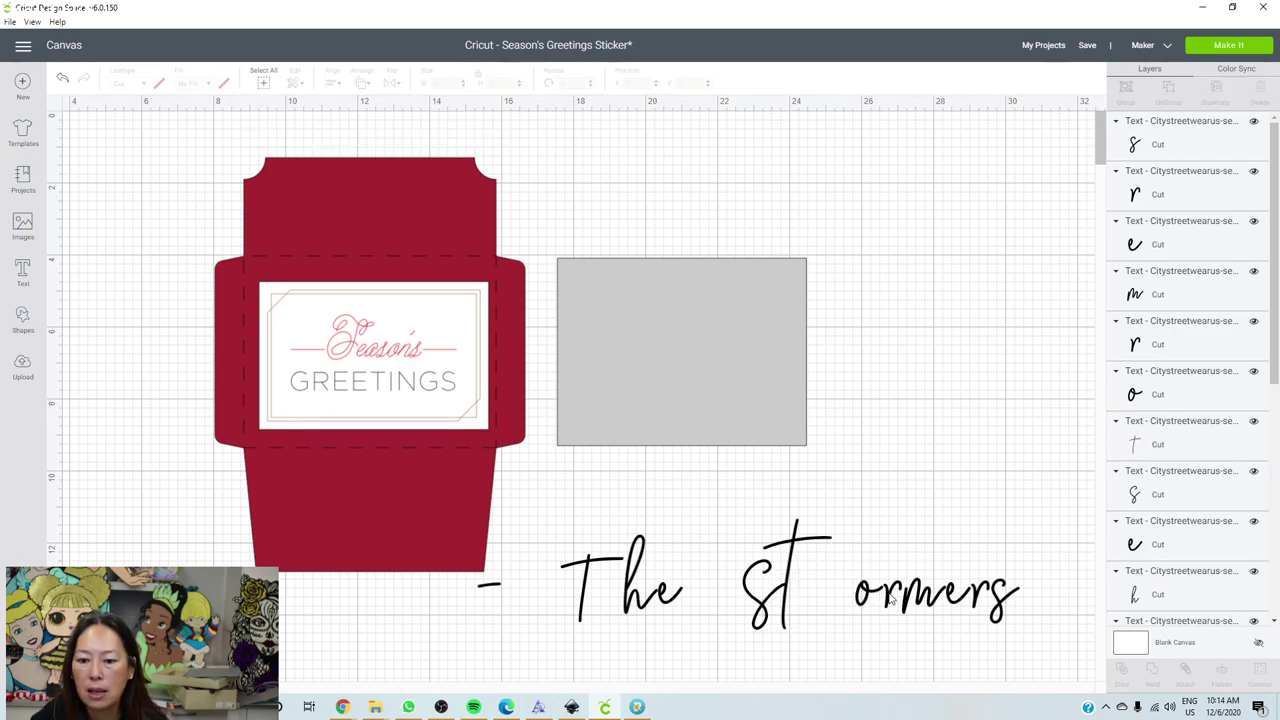
Tighten the 'ormers' letters by nudging the r, m and final s closer together.
{"action": "left_click", "coordinate": [889, 598]}
{"action": "left_click_drag", "start_coordinate": [889, 598], "coordinate": [950, 594]}
{"action": "left_click", "coordinate": [955, 598]}
{"action": "left_click", "coordinate": [975, 597]}
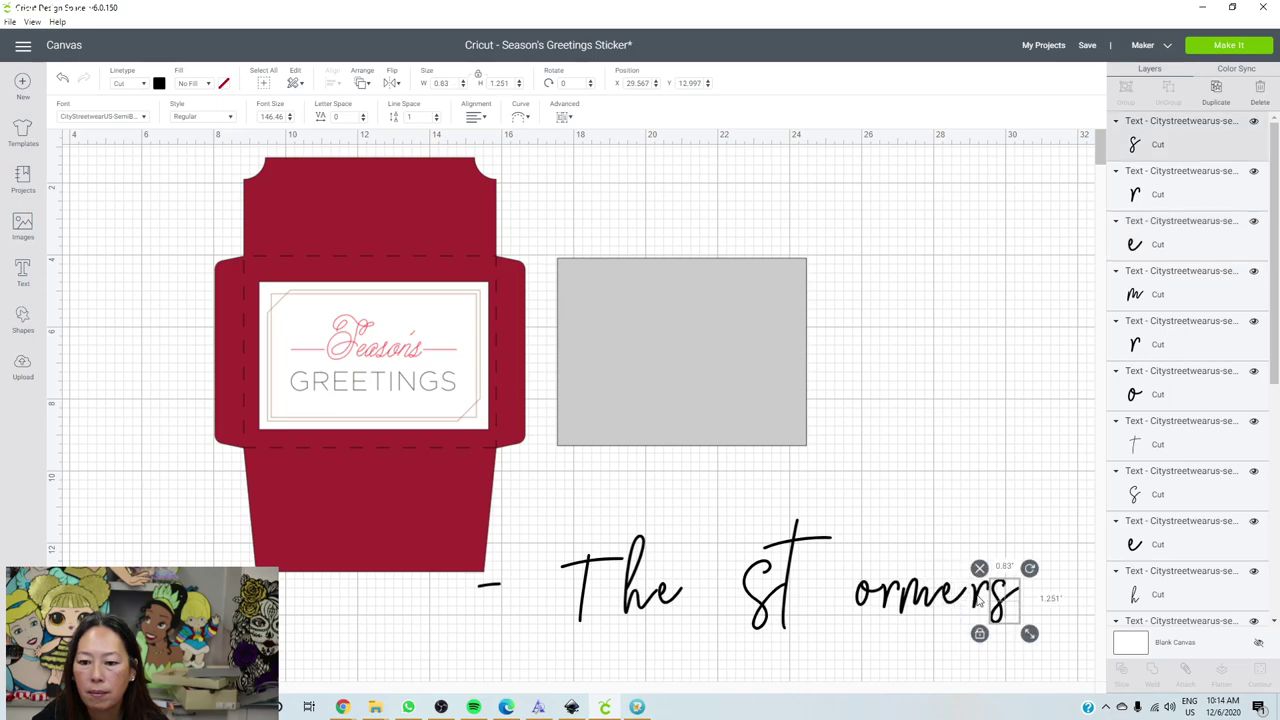
{"action": "left_click", "coordinate": [975, 597]}
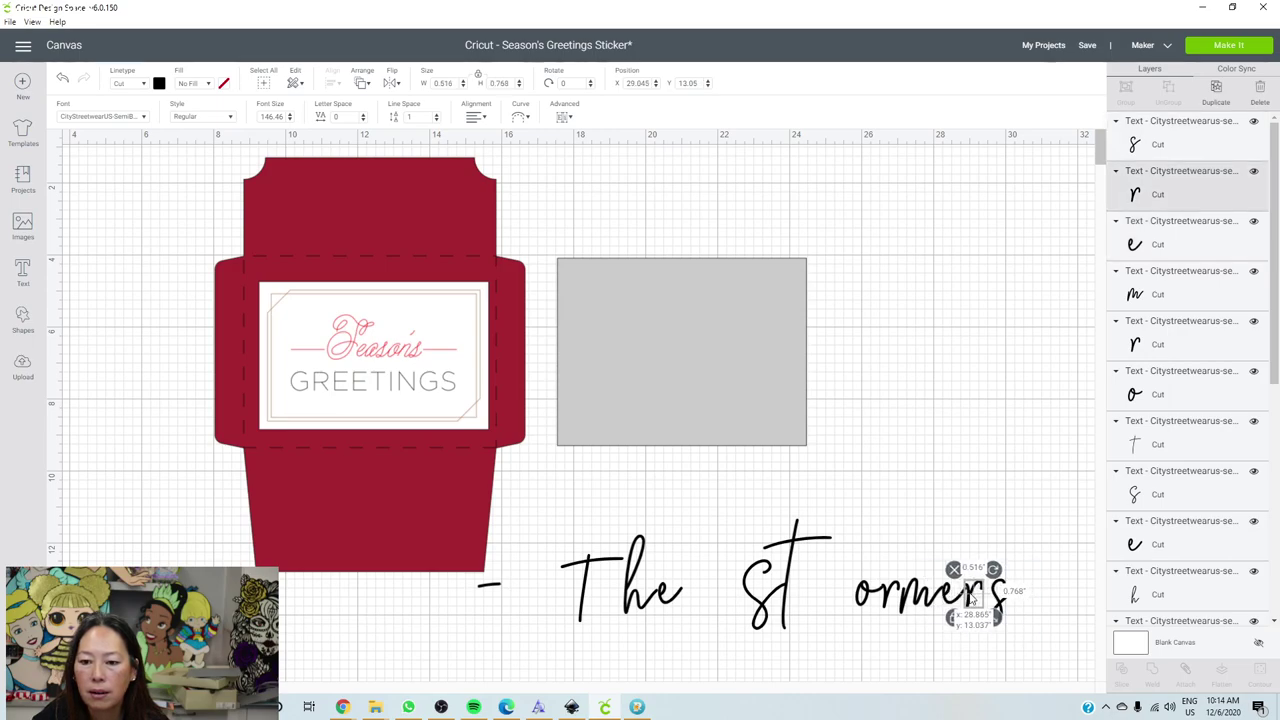
{"action": "left_click", "coordinate": [1020, 612]}
{"action": "left_click_drag", "start_coordinate": [998, 610], "coordinate": [990, 599]}
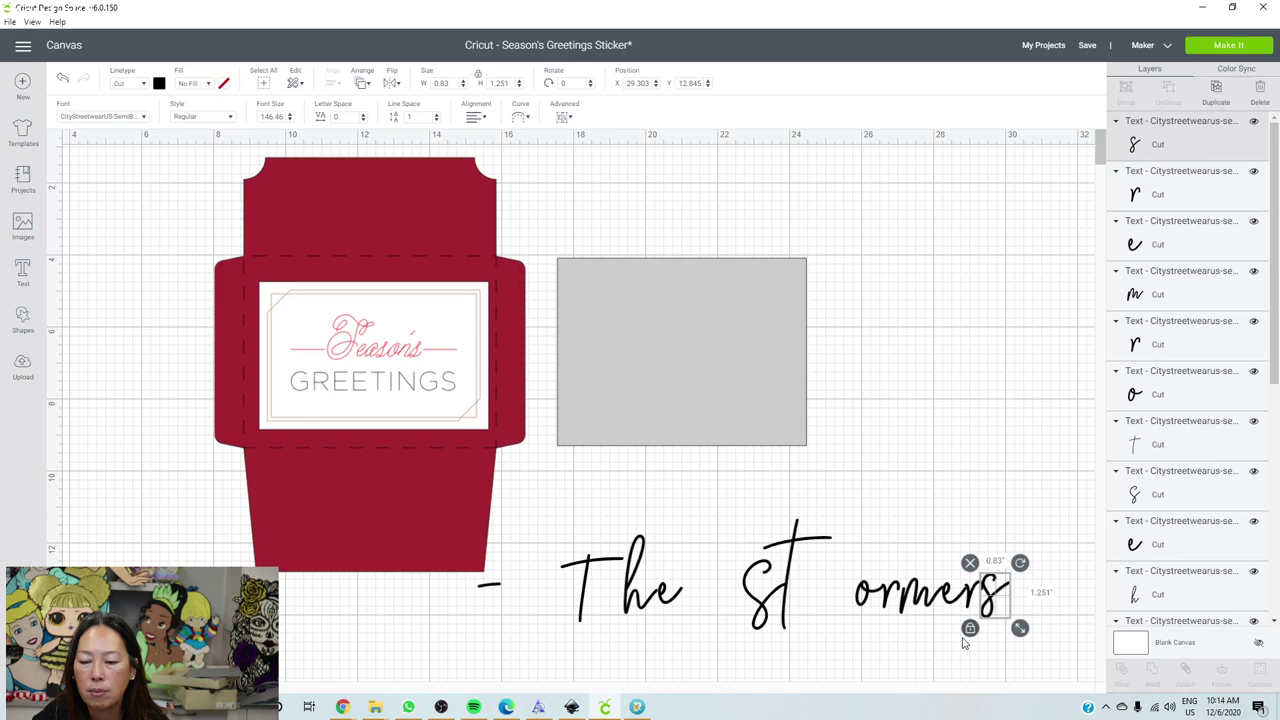
Move the 'ormers' letters left so they join the 'St' of Stormers.
{"action": "left_click", "coordinate": [1036, 657]}
{"action": "left_click_drag", "start_coordinate": [1046, 647], "coordinate": [856, 592]}
{"action": "left_click_drag", "start_coordinate": [955, 598], "coordinate": [899, 593]}
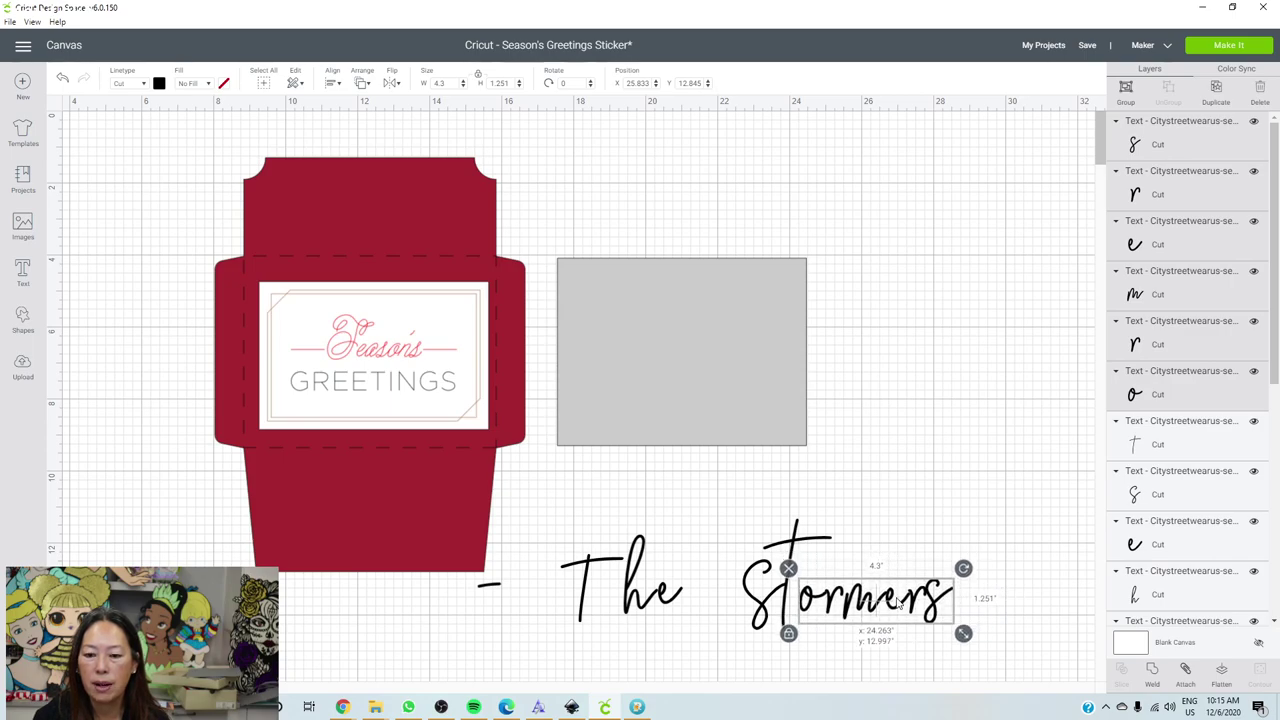
{"action": "left_click", "coordinate": [768, 612]}
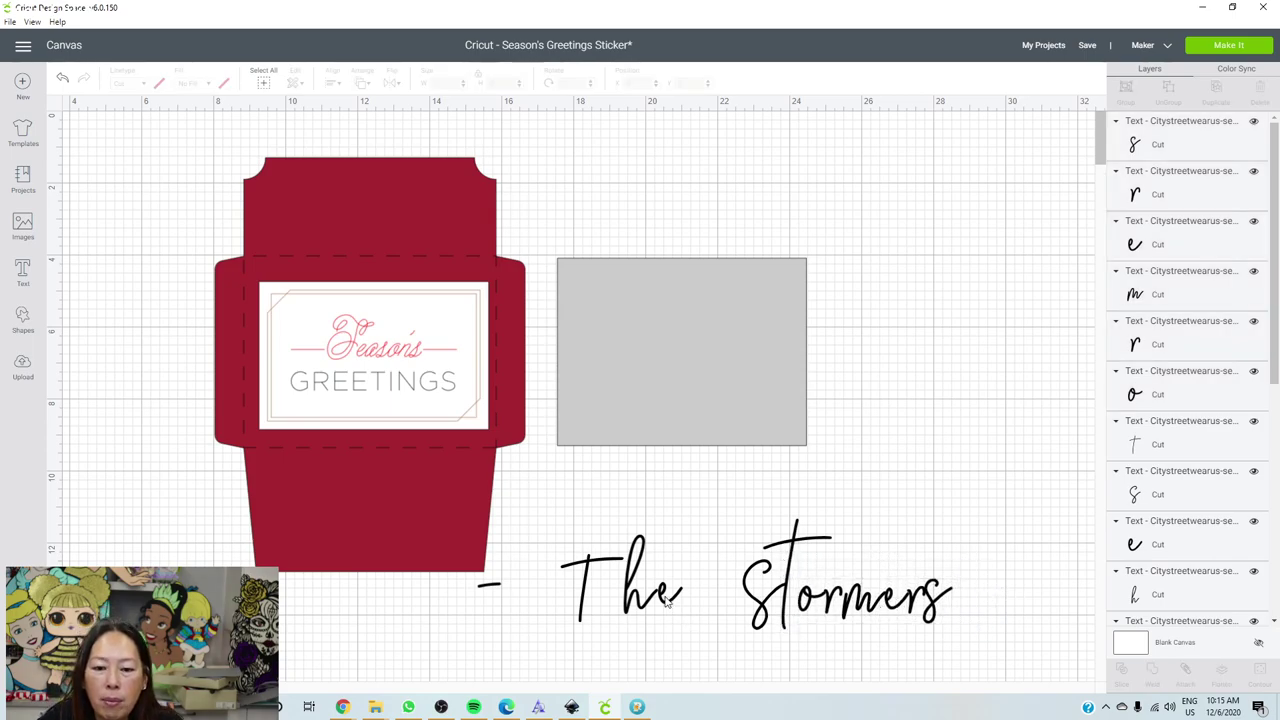
Nudge the T of 'The' slightly right toward 'he'.
{"action": "left_click", "coordinate": [663, 598]}
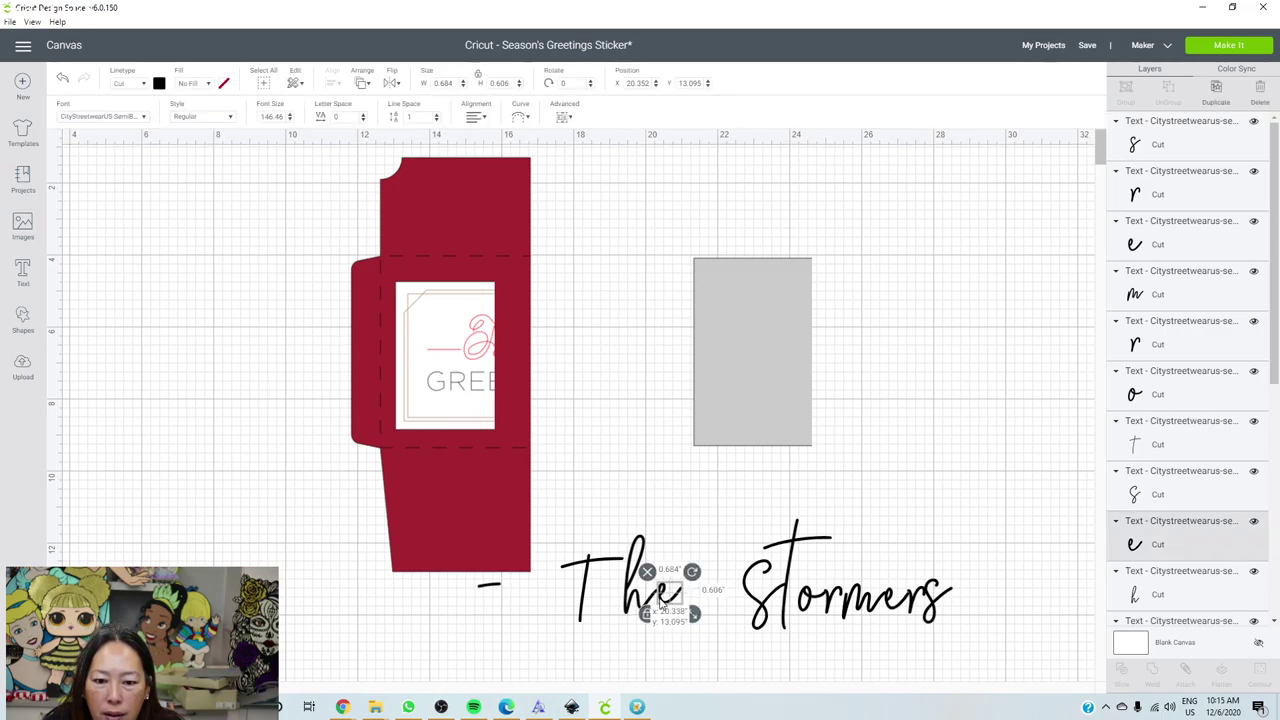
{"action": "left_click", "coordinate": [578, 603]}
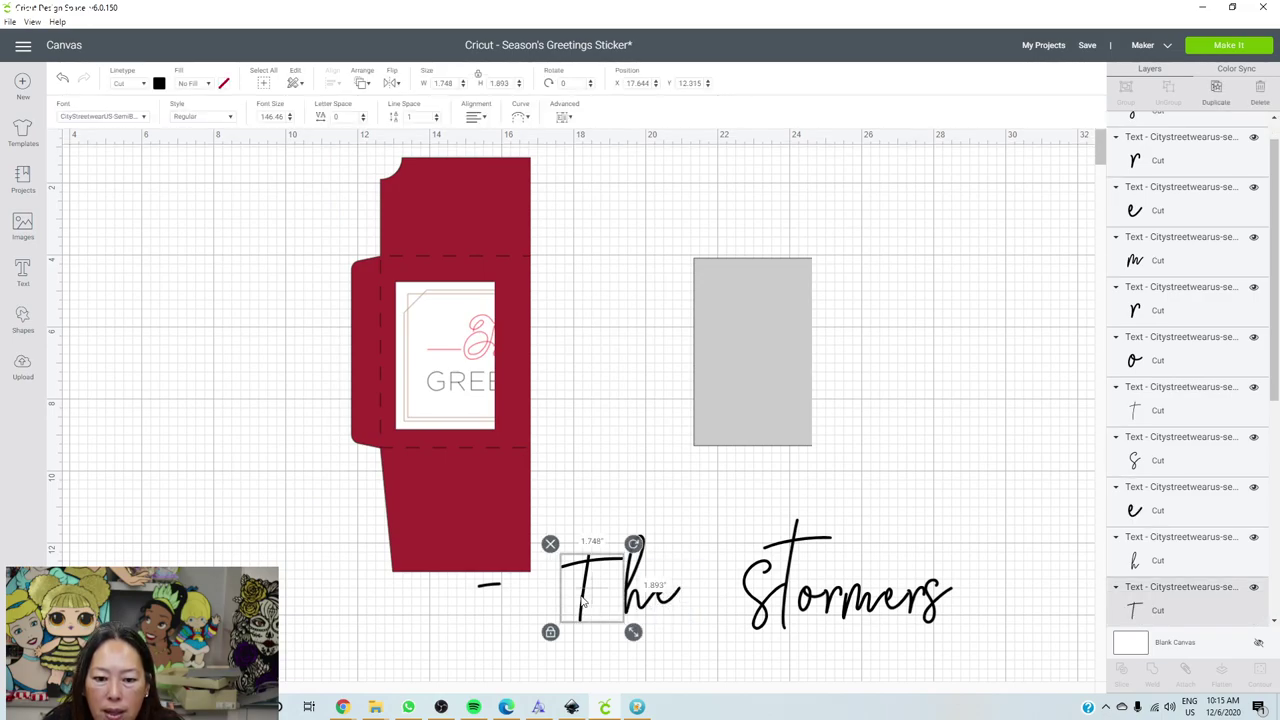
{"action": "left_click_drag", "start_coordinate": [583, 600], "coordinate": [589, 601]}
{"action": "left_click", "coordinate": [771, 666]}
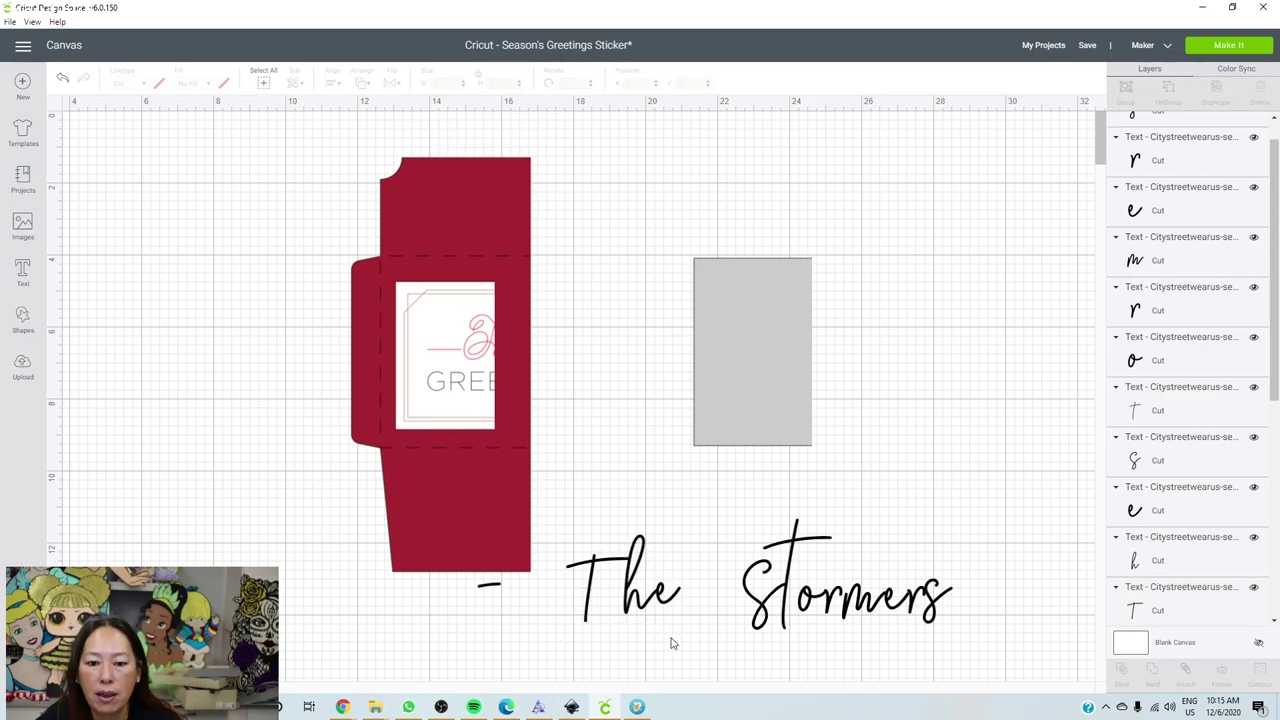
{"action": "left_click_drag", "start_coordinate": [643, 653], "coordinate": [585, 567]}
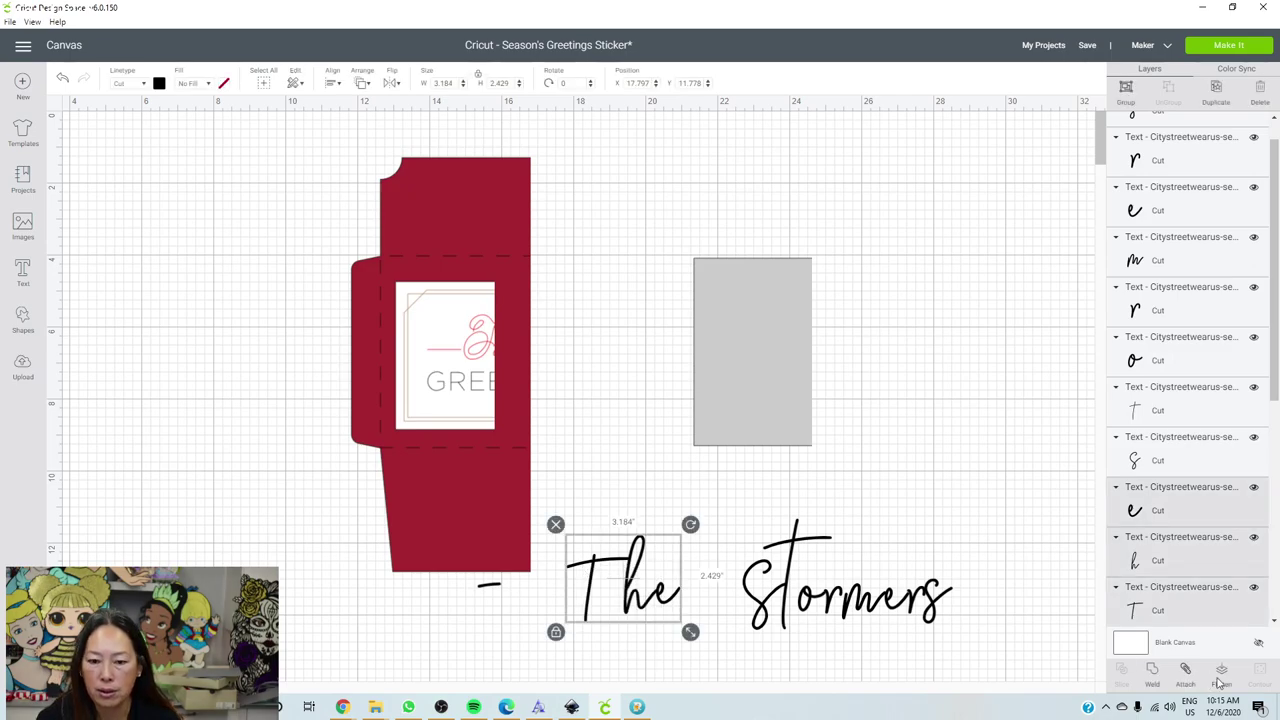
{"action": "left_click", "coordinate": [538, 441]}
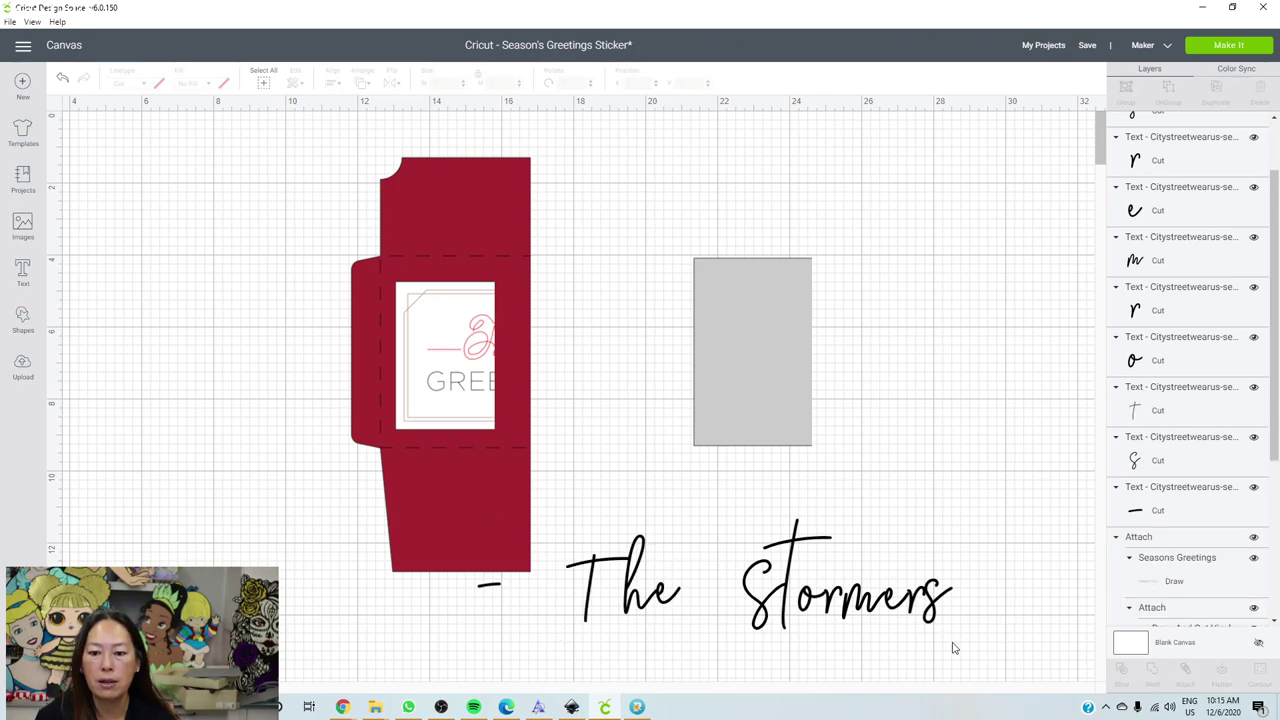
Recolour all the Stormers letters lavender.
{"action": "left_click_drag", "start_coordinate": [980, 646], "coordinate": [742, 527]}
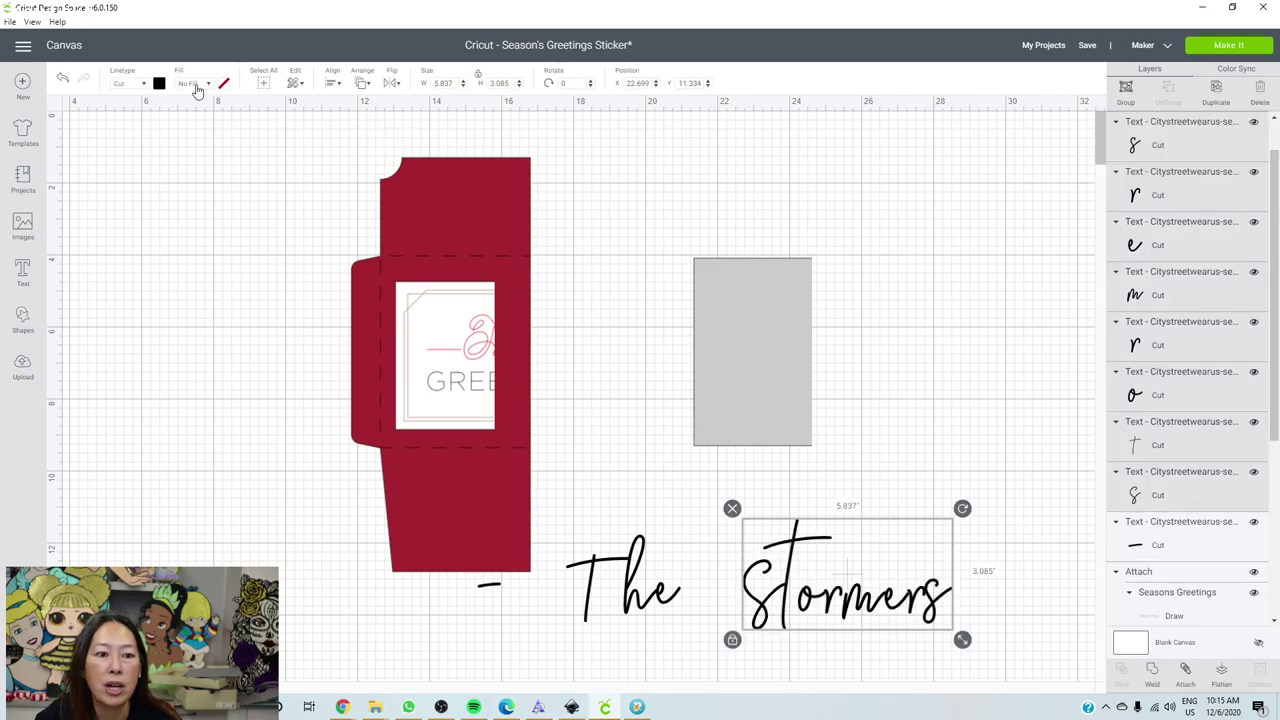
{"action": "left_click", "coordinate": [158, 85]}
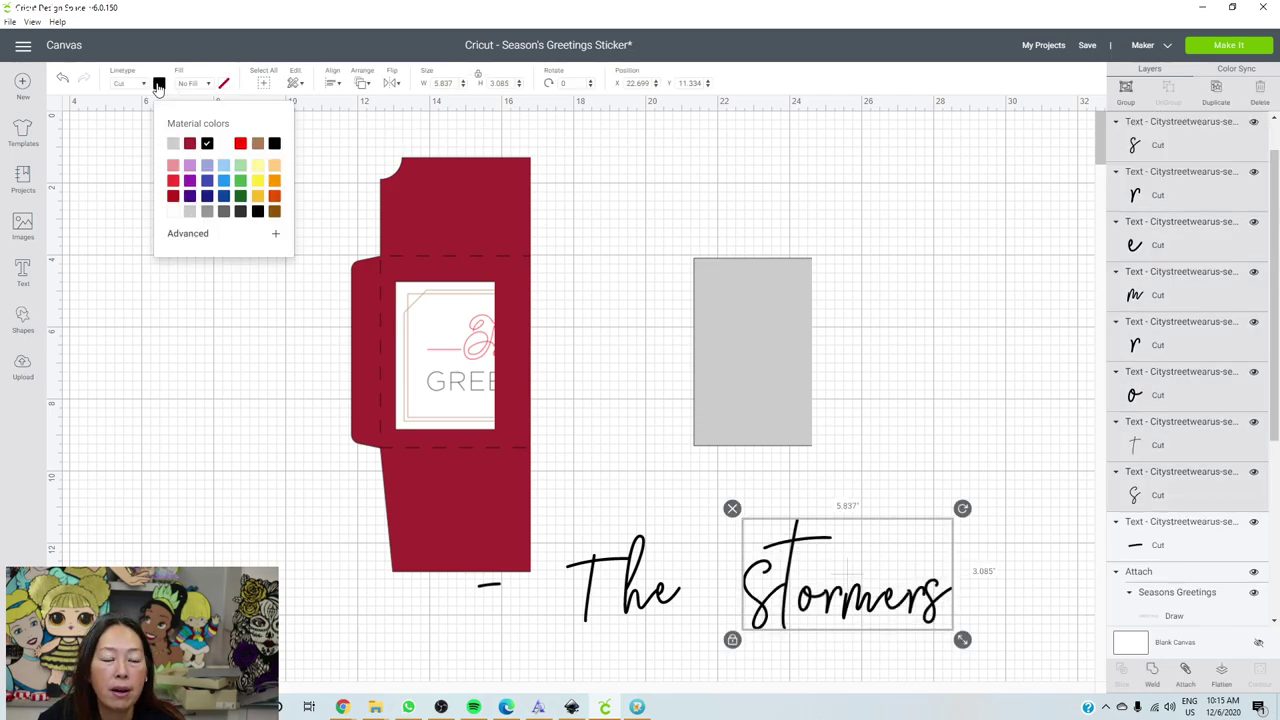
{"action": "left_click", "coordinate": [223, 179]}
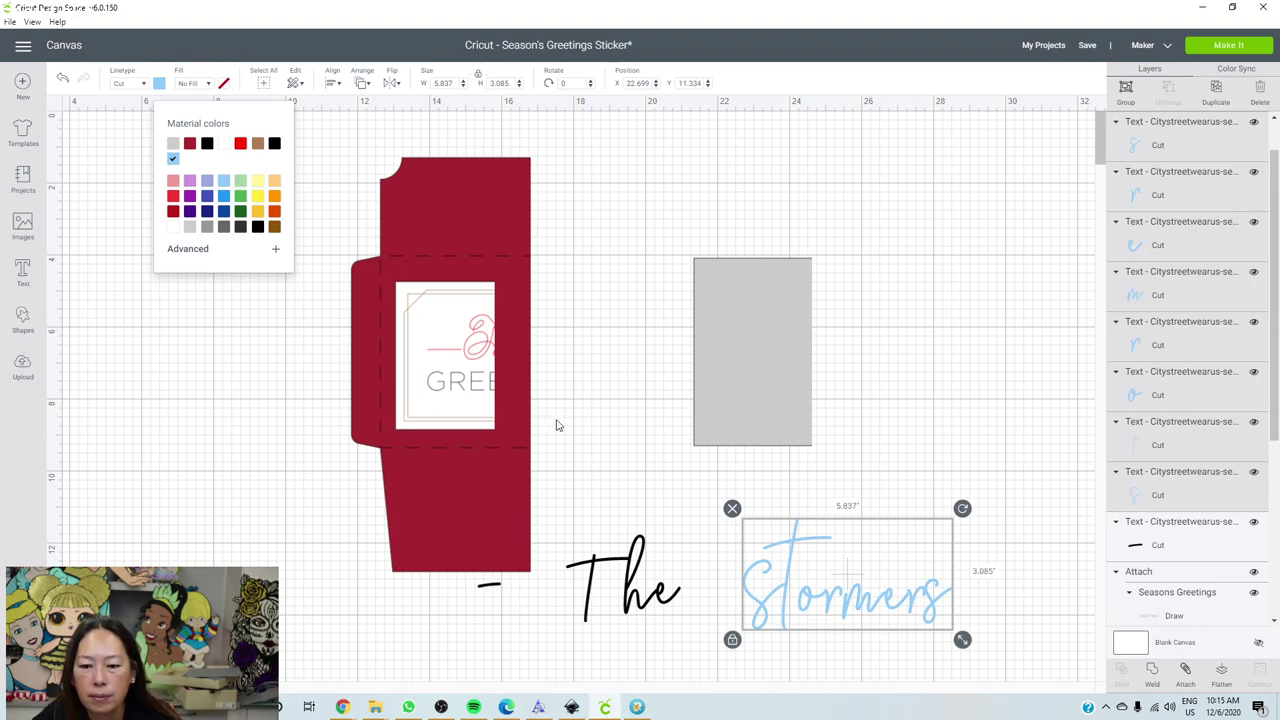
{"action": "left_click", "coordinate": [190, 181]}
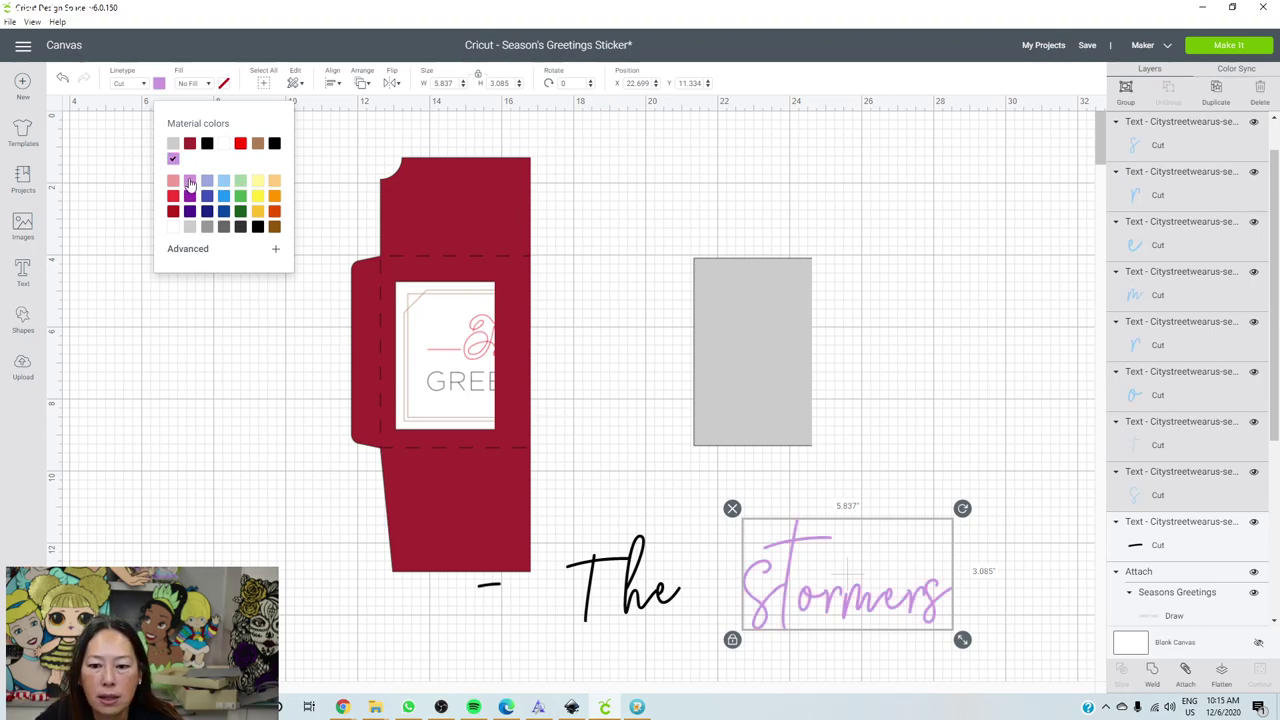
{"action": "left_click", "coordinate": [477, 628]}
Move the Stormers letters up and right to X 25.588, Y 8.084.
{"action": "scroll", "coordinate": [477, 628], "scroll_direction": "right", "scroll_amount": 5}
{"action": "scroll", "coordinate": [575, 390], "scroll_direction": "right", "scroll_amount": 4}
{"action": "scroll", "coordinate": [575, 390], "scroll_direction": "left", "scroll_amount": 2}
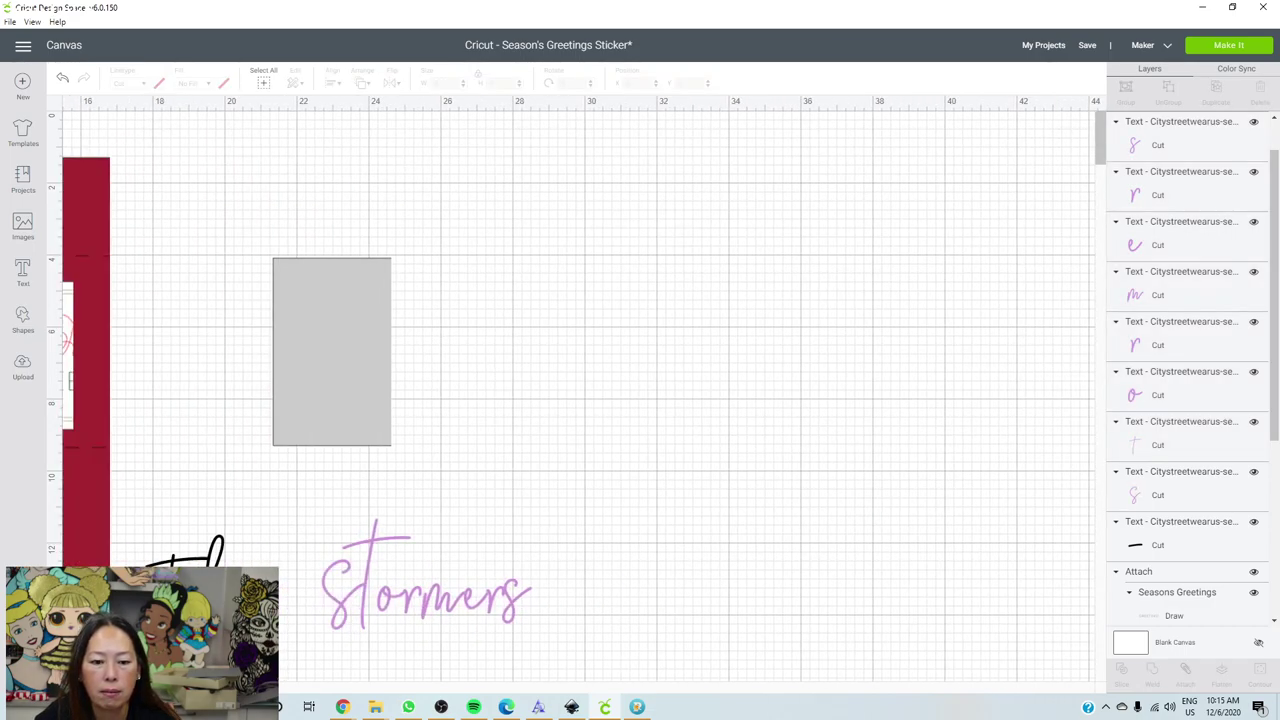
{"action": "scroll", "coordinate": [571, 389], "scroll_direction": "down", "scroll_amount": 3}
{"action": "scroll", "coordinate": [571, 389], "scroll_direction": "up", "scroll_amount": 3}
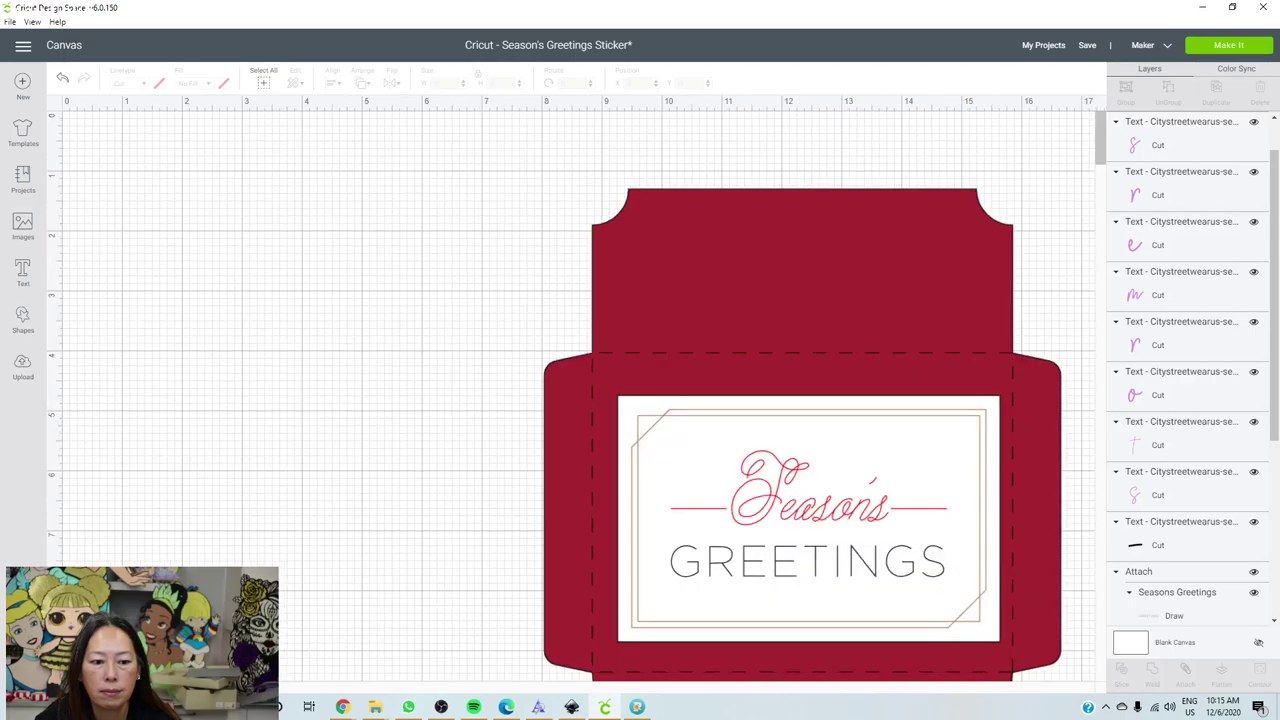
{"action": "scroll", "coordinate": [575, 390], "scroll_direction": "right", "scroll_amount": 10}
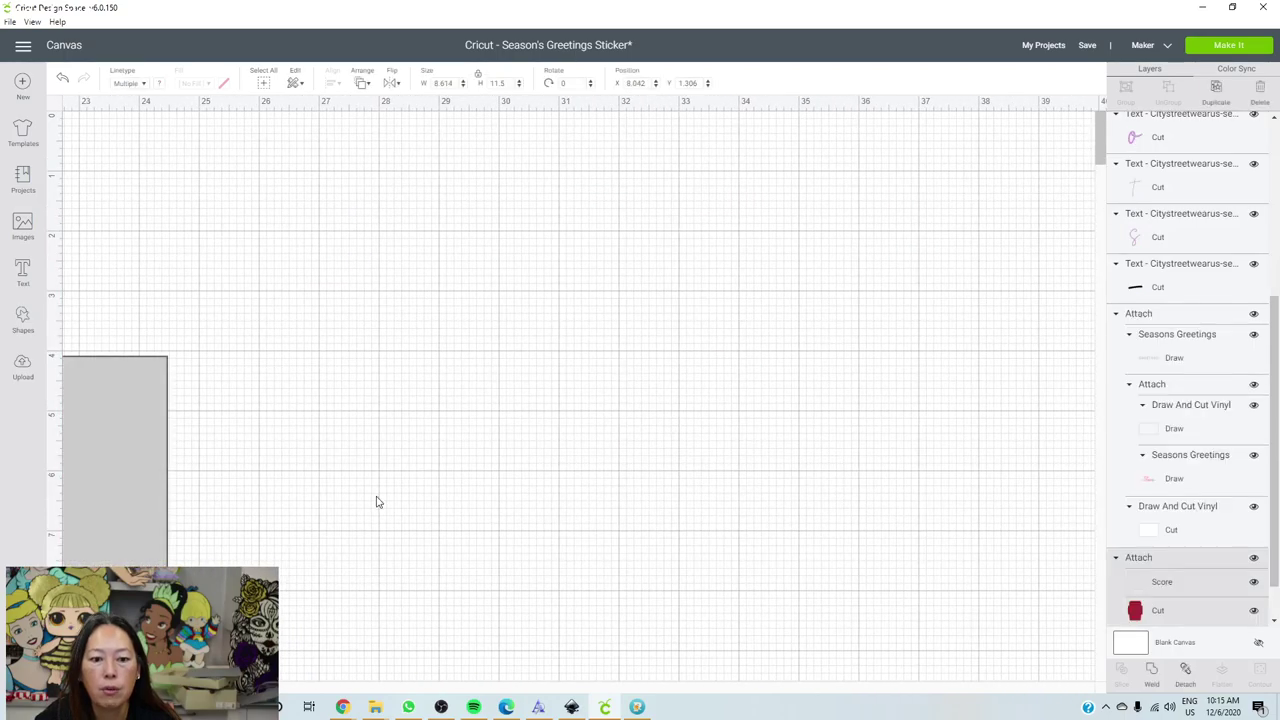
{"action": "scroll", "coordinate": [374, 503], "scroll_direction": "down", "scroll_amount": 4}
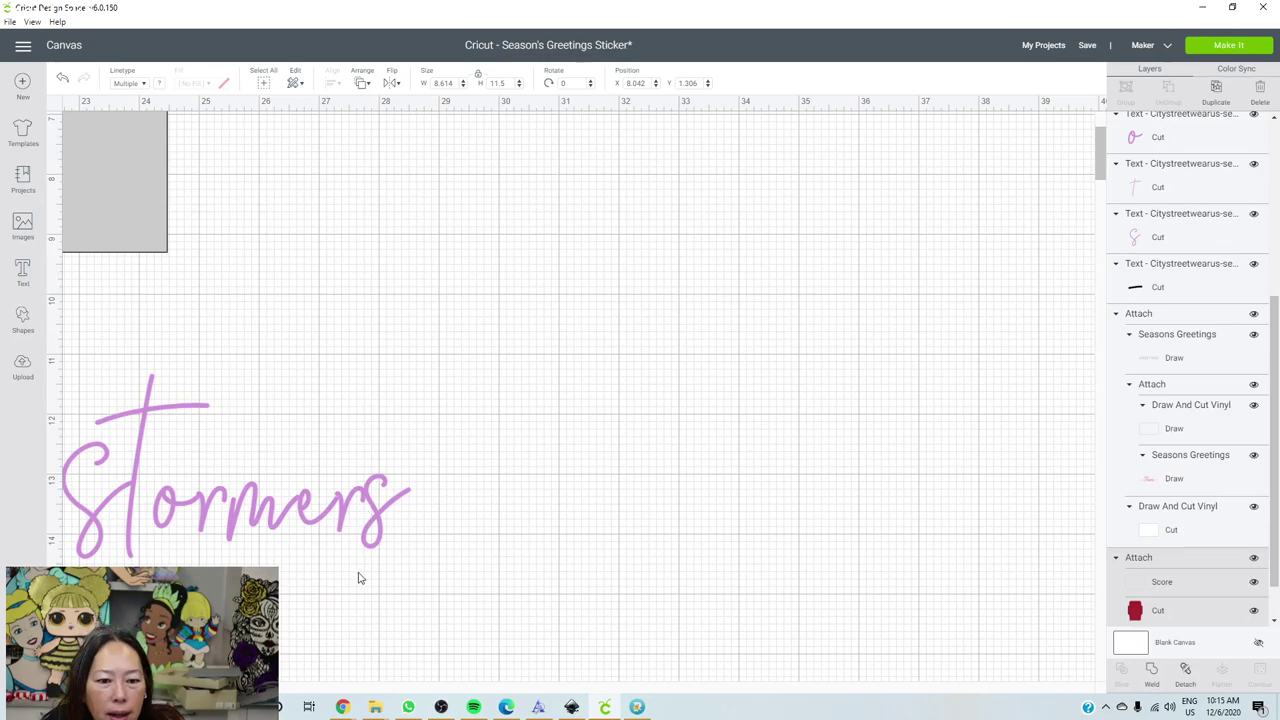
{"action": "left_click_drag", "start_coordinate": [427, 574], "coordinate": [848, 618]}
{"action": "left_click_drag", "start_coordinate": [702, 519], "coordinate": [750, 433]}
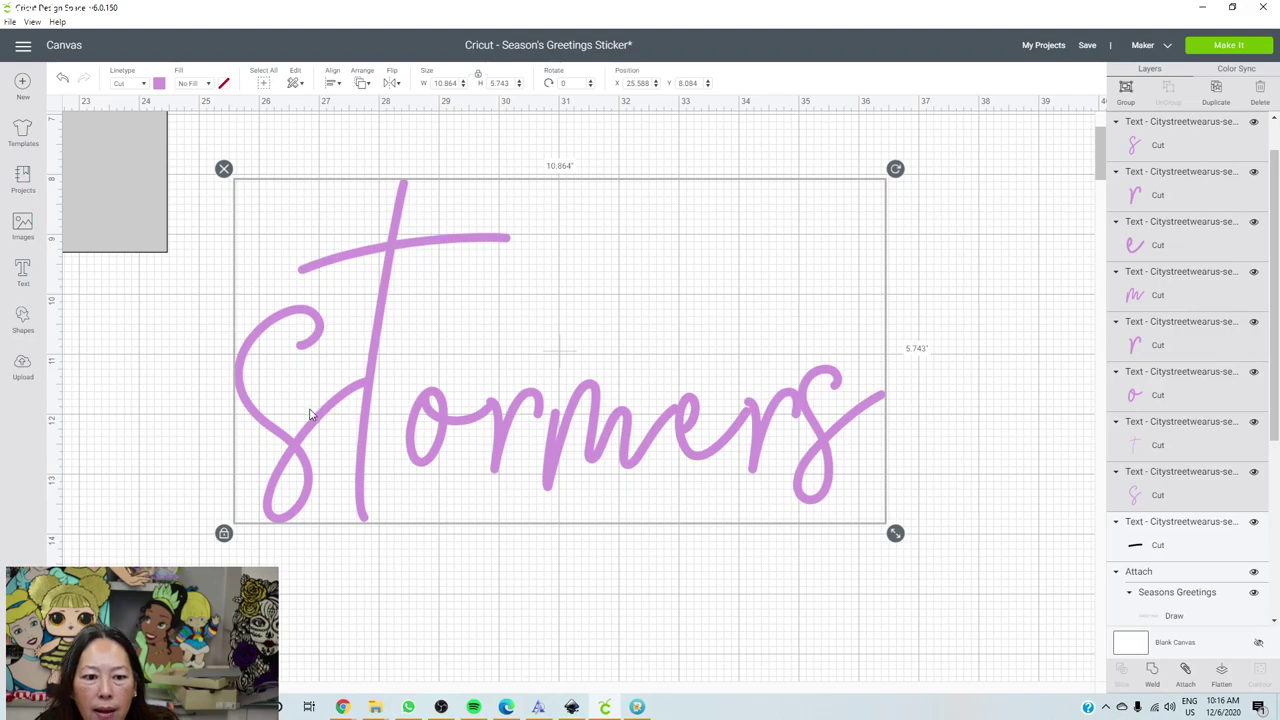
Bring the S of Stormers to the front of the other letters.
{"action": "left_click", "coordinate": [292, 580]}
{"action": "left_click", "coordinate": [292, 452]}
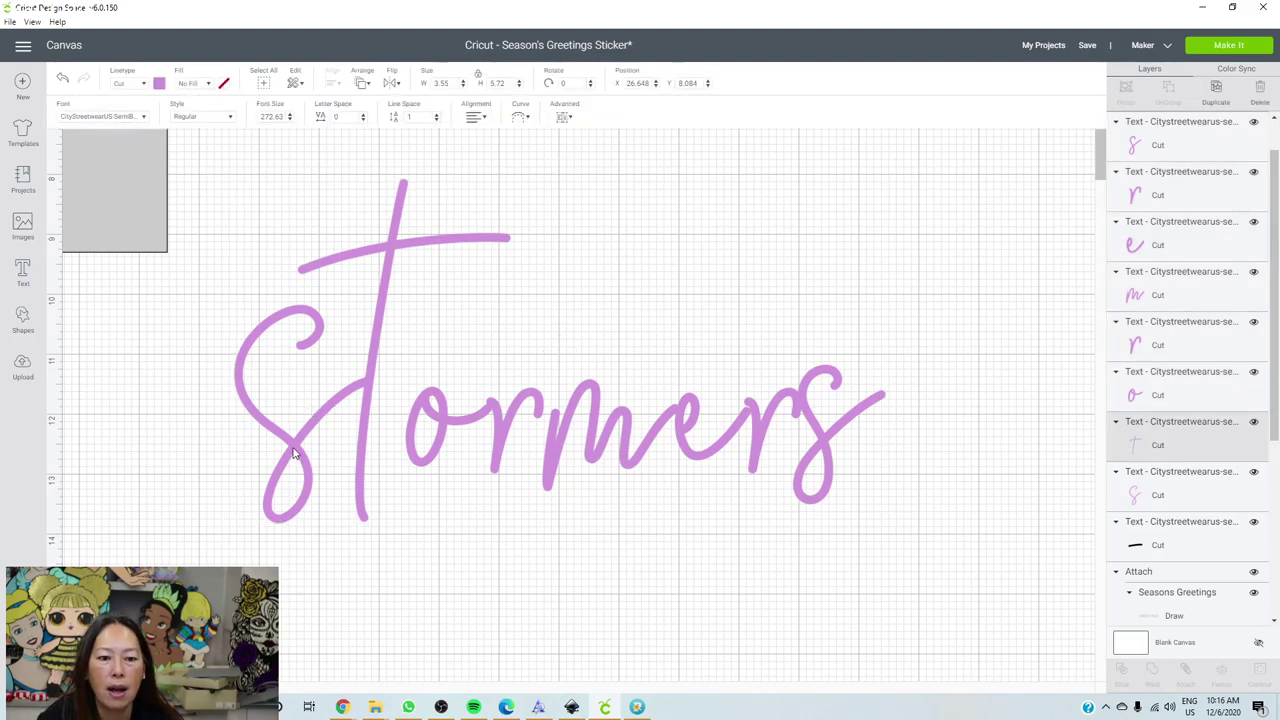
{"action": "left_click", "coordinate": [265, 420]}
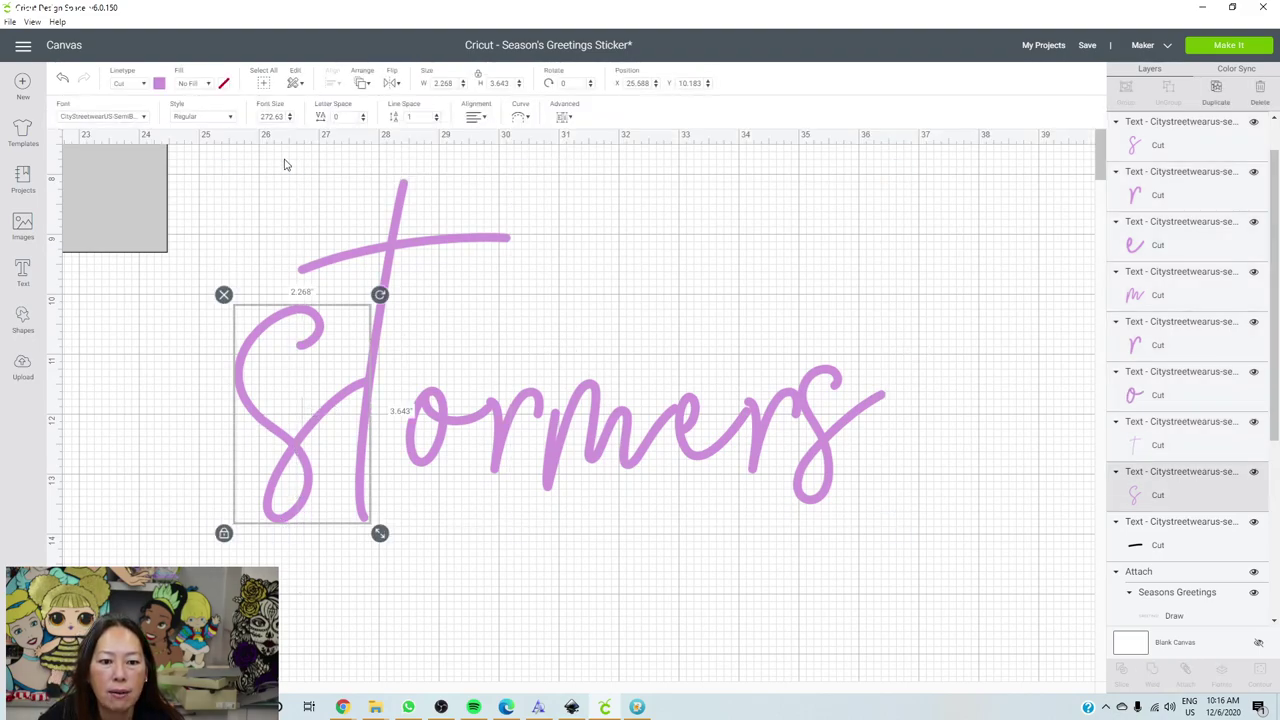
{"action": "left_click", "coordinate": [361, 85]}
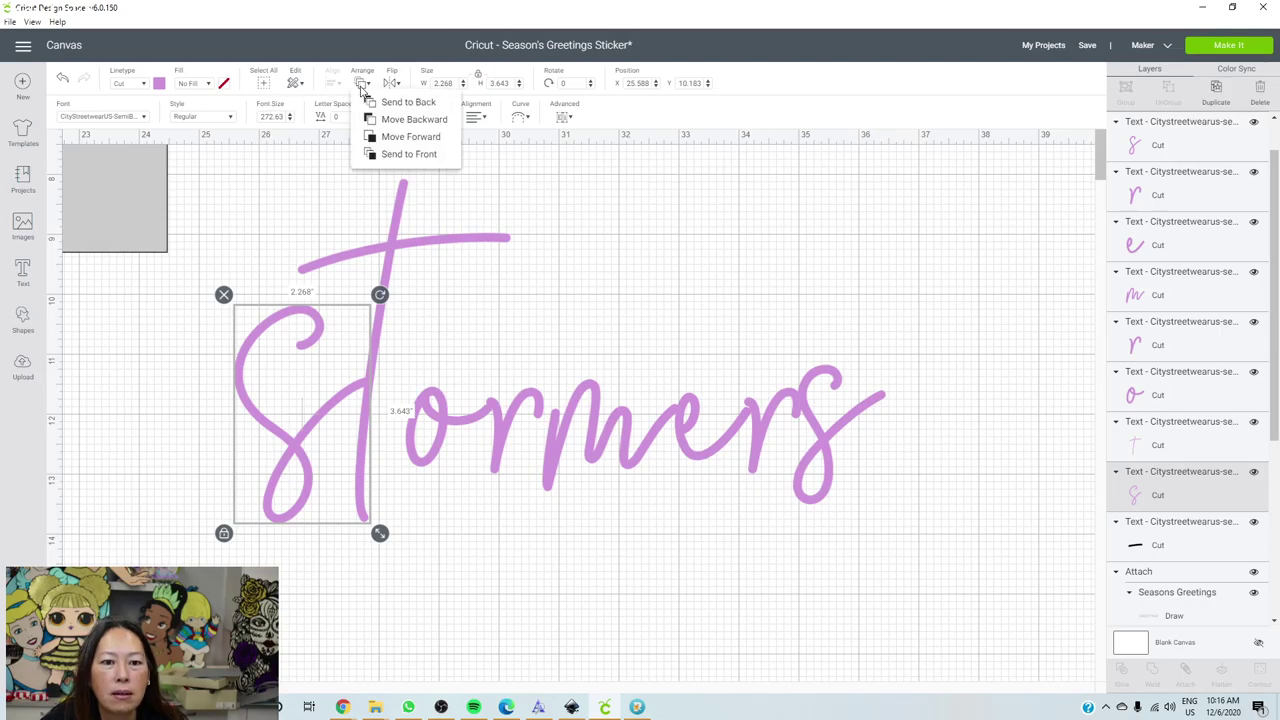
{"action": "left_click", "coordinate": [408, 154]}
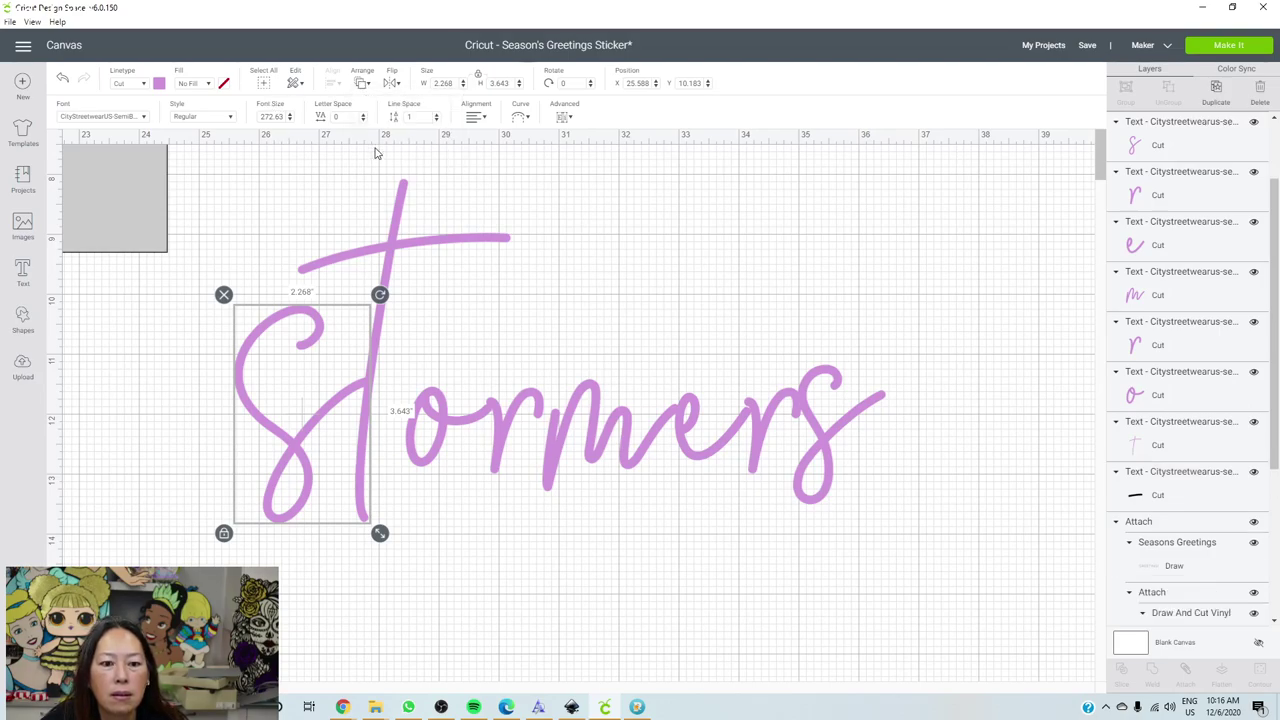
{"action": "left_click", "coordinate": [448, 332]}
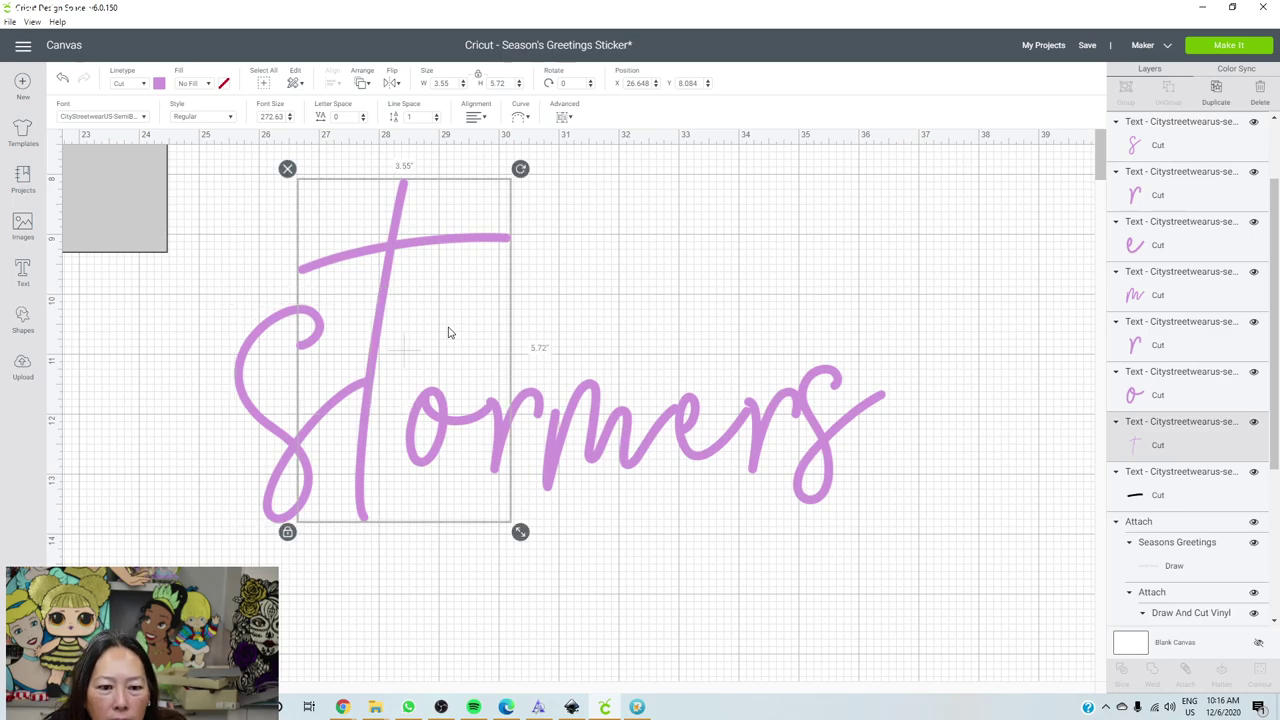
{"action": "left_click", "coordinate": [163, 398]}
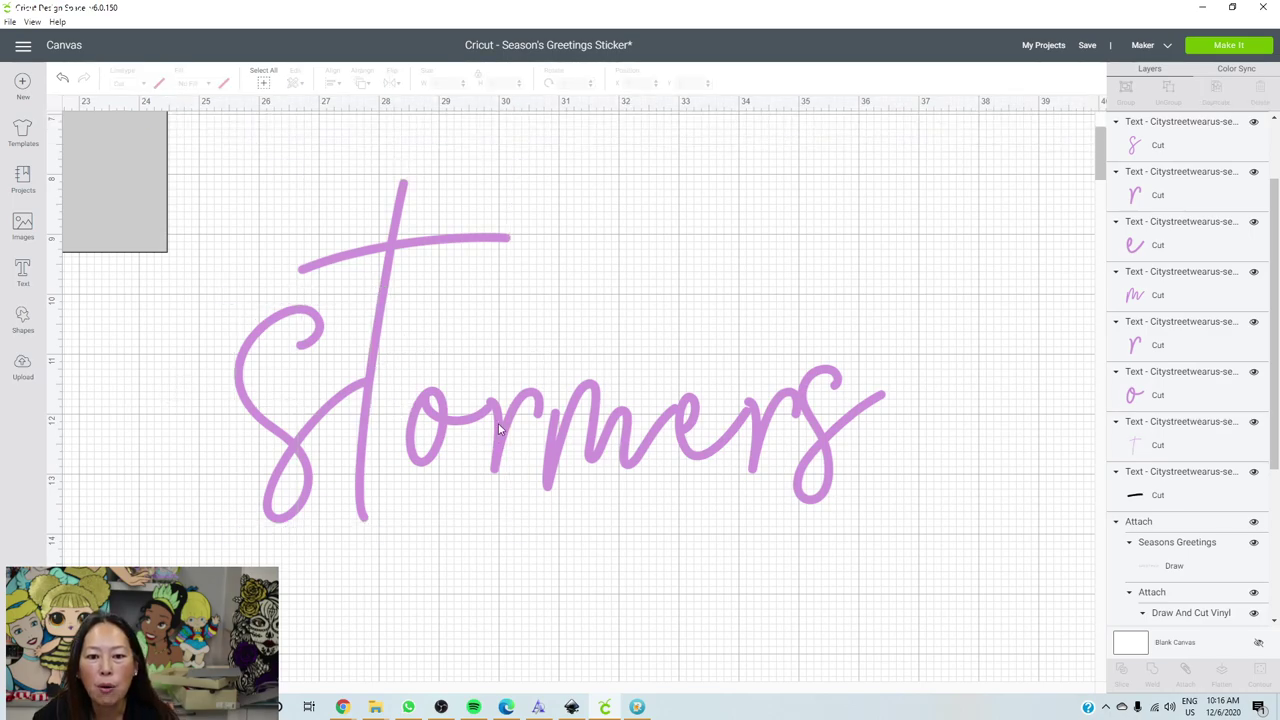
Colour the m of Stormers red and bring it to the front.
{"action": "left_click", "coordinate": [596, 426]}
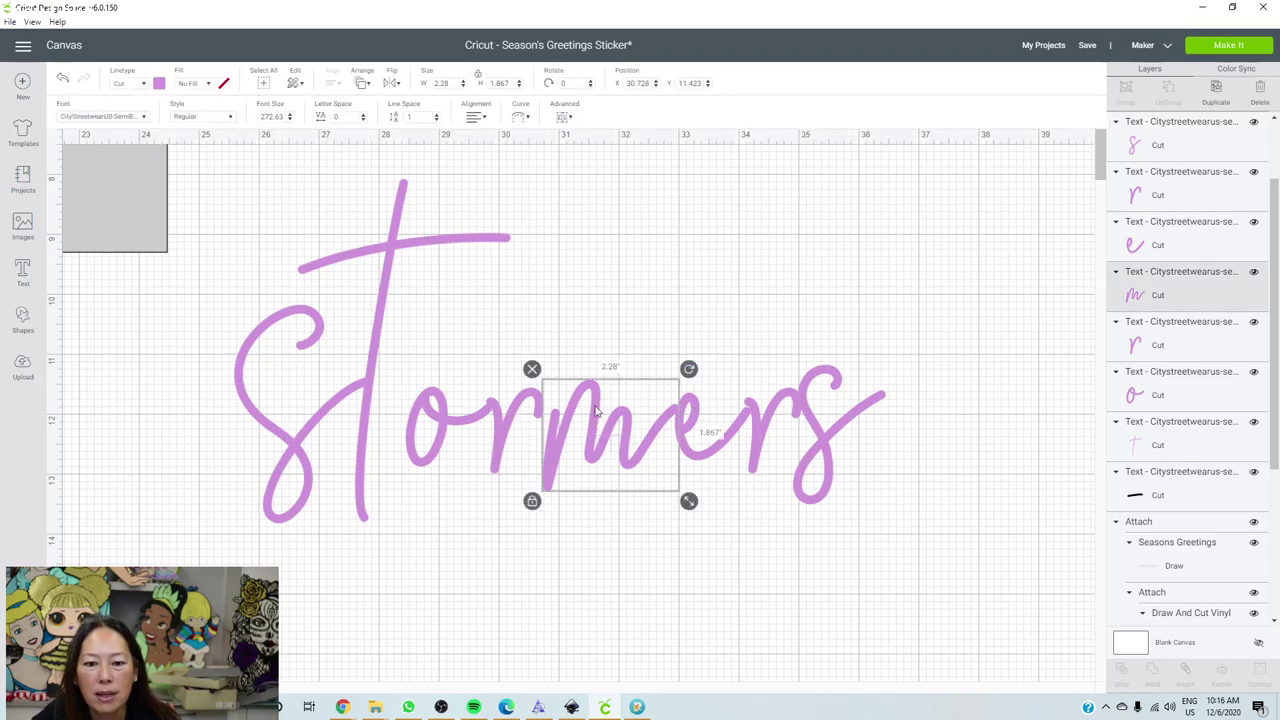
{"action": "left_click", "coordinate": [159, 85]}
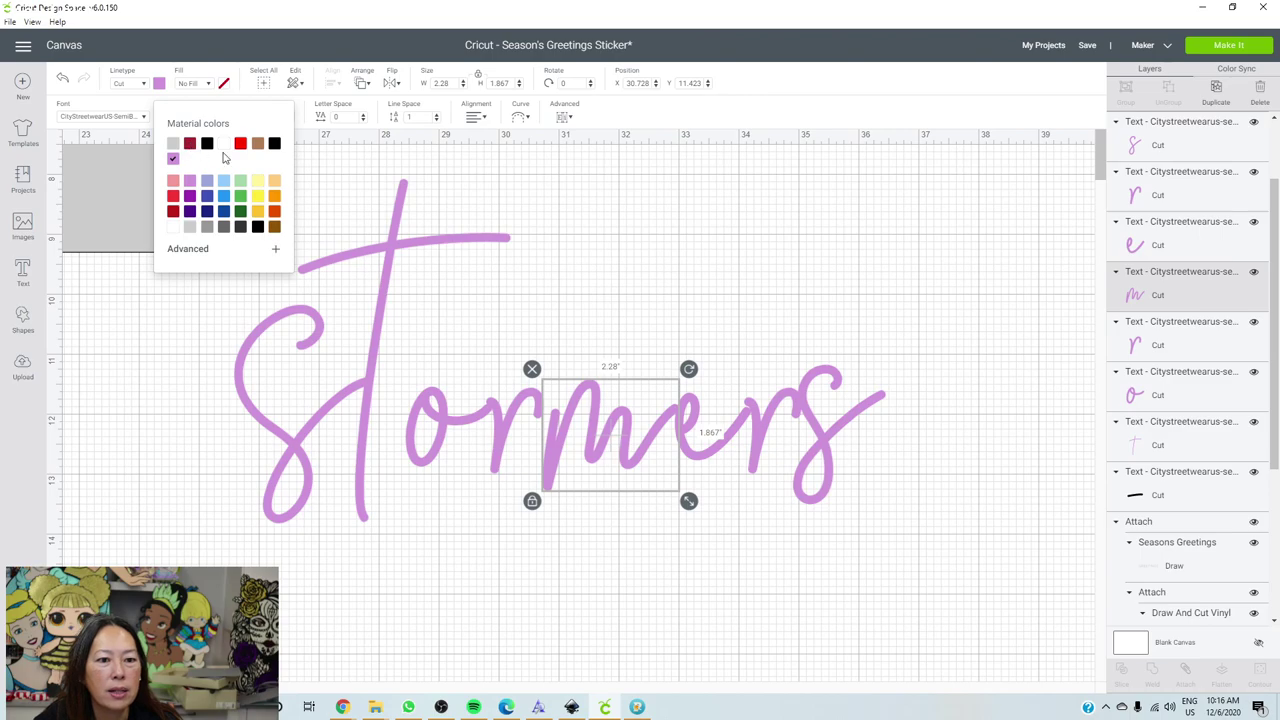
{"action": "left_click", "coordinate": [240, 145]}
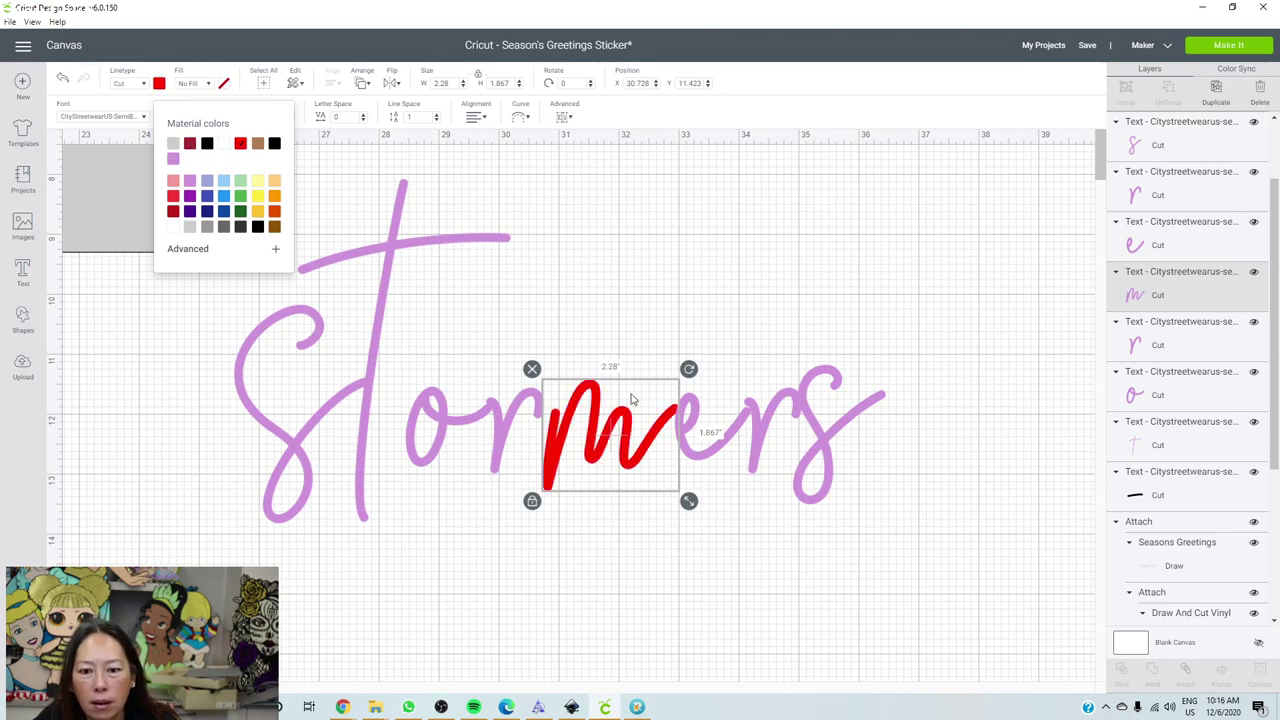
{"action": "left_click", "coordinate": [677, 264]}
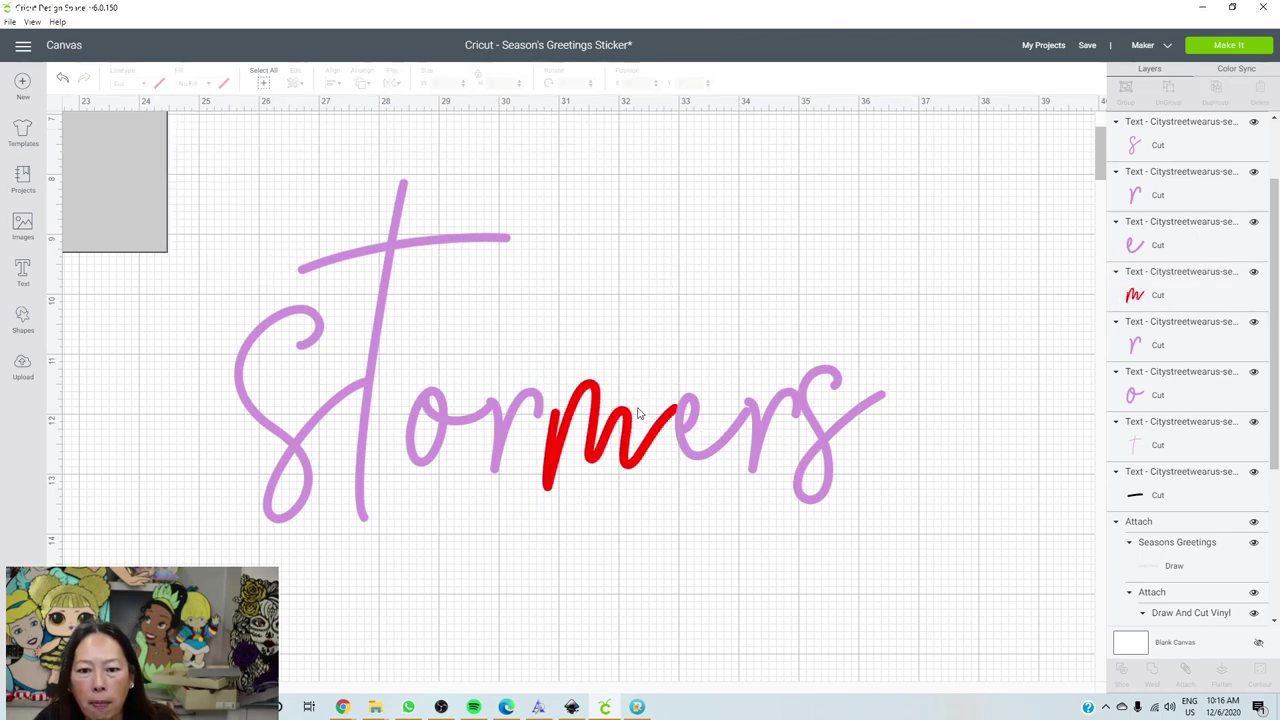
{"action": "left_click", "coordinate": [623, 424]}
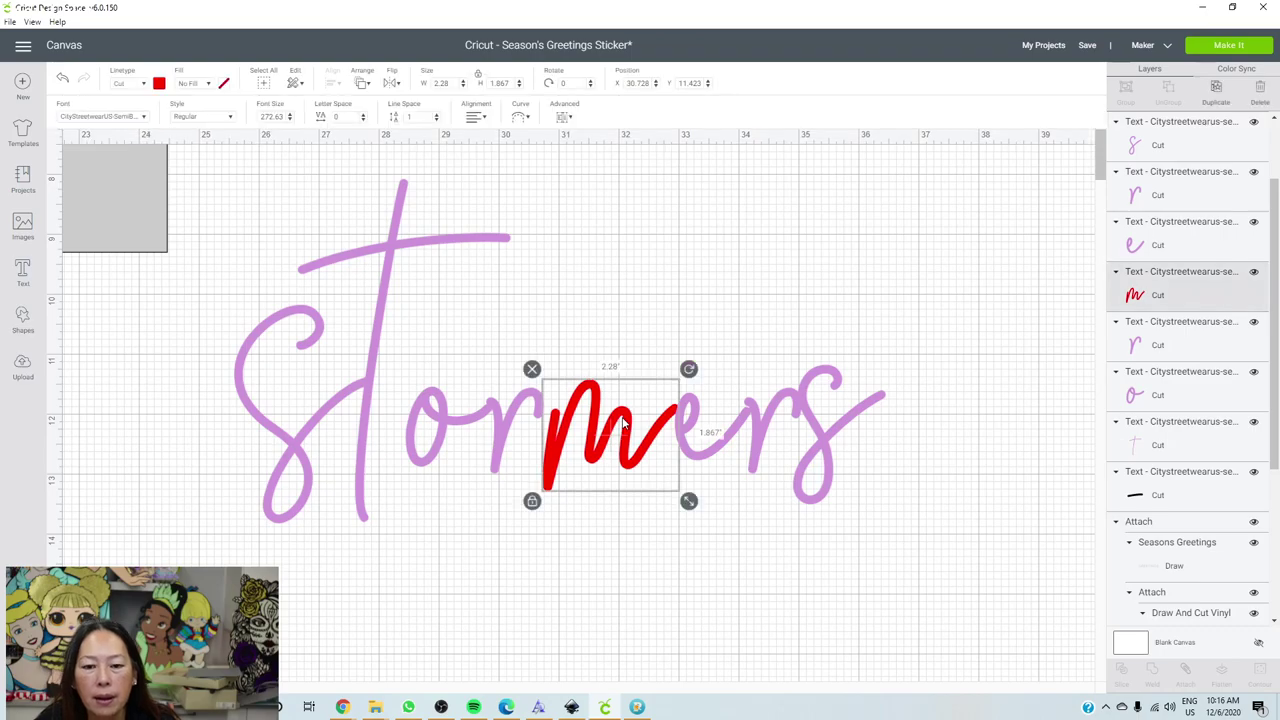
{"action": "left_click", "coordinate": [364, 85]}
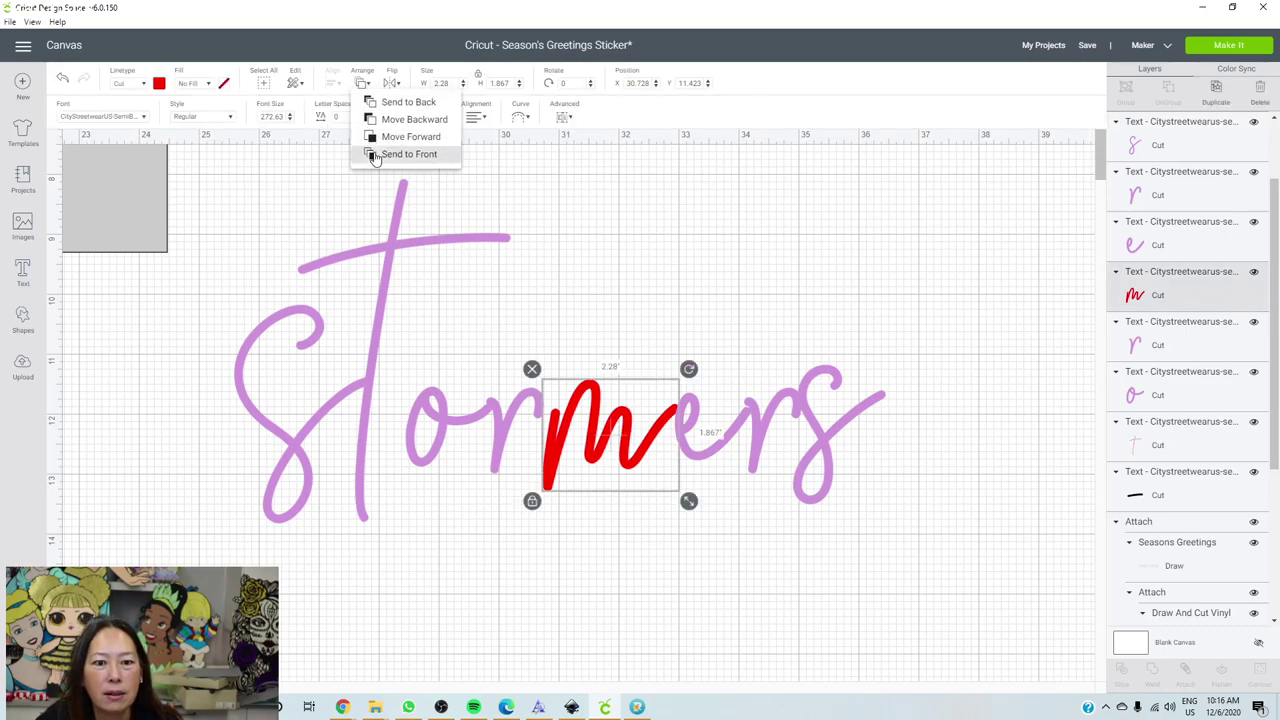
{"action": "left_click", "coordinate": [375, 156]}
{"action": "left_click", "coordinate": [787, 254]}
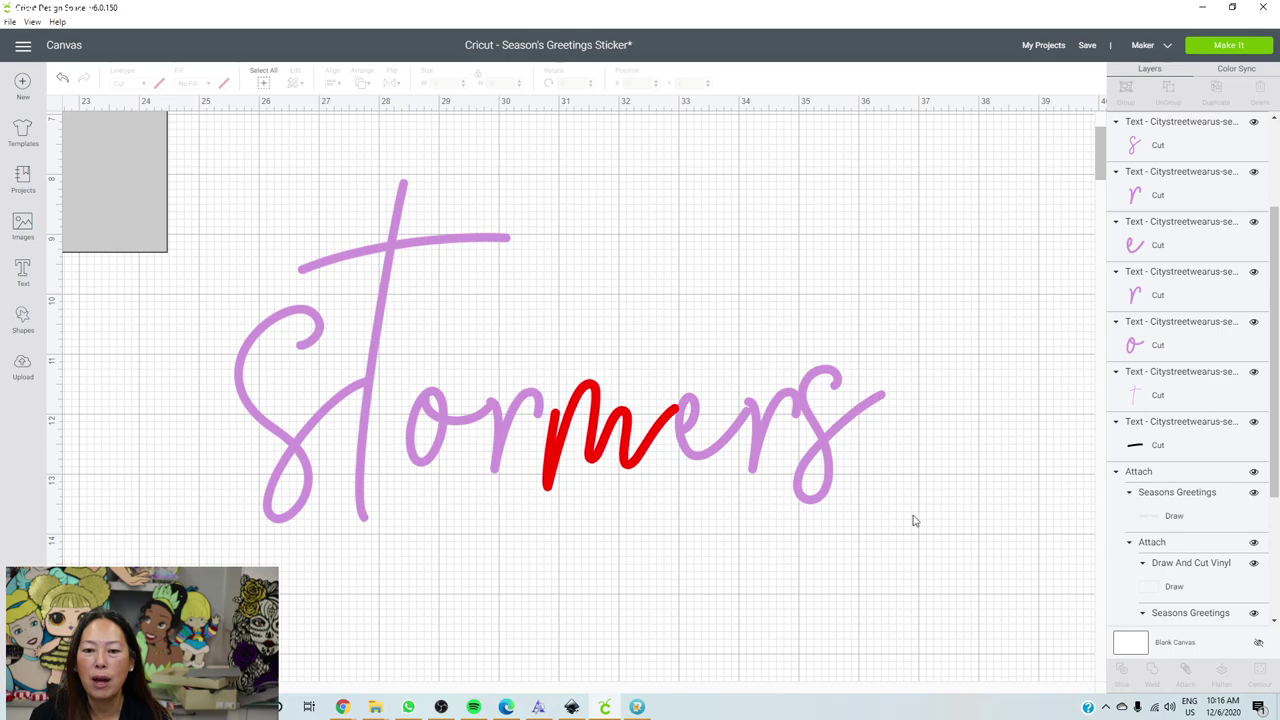
Weld all the Stormers letters into a single lavender Weld Result layer.
{"action": "left_click_drag", "start_coordinate": [920, 512], "coordinate": [223, 368]}
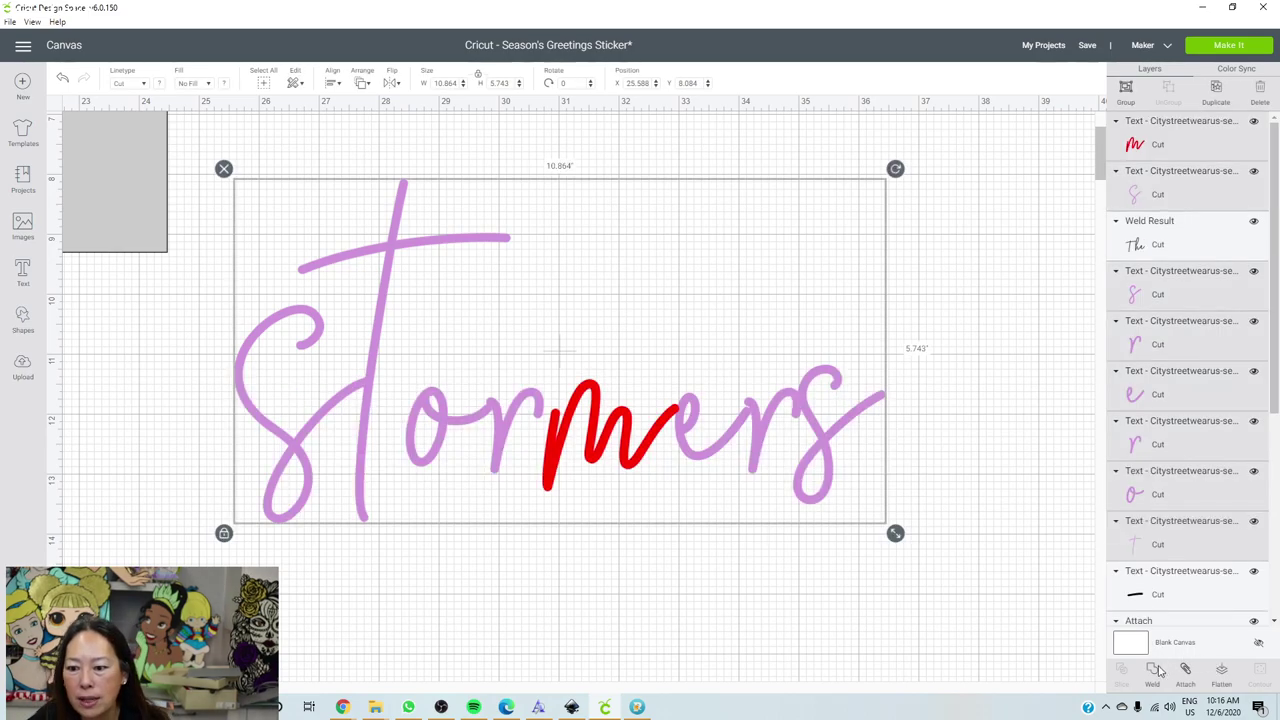
{"action": "left_click", "coordinate": [791, 548]}
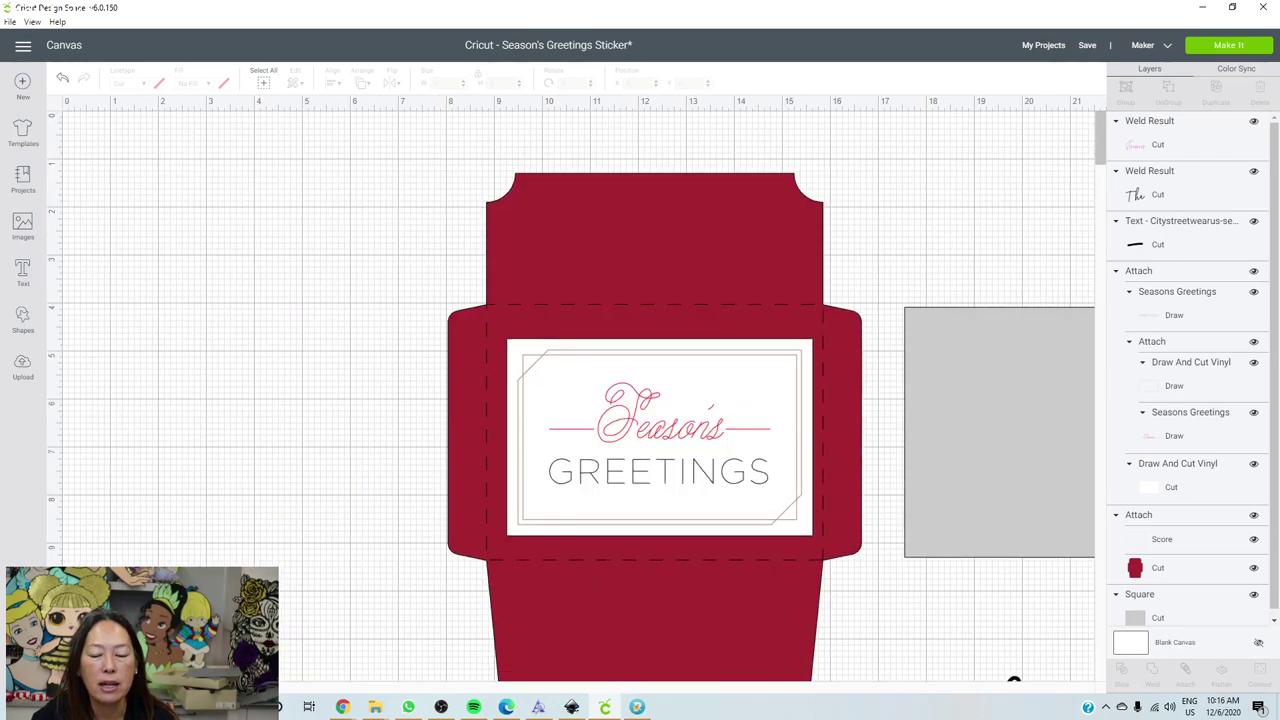
Move the welded Stormers beside 'The' and shrink it to about half its size.
{"action": "scroll", "coordinate": [580, 390], "scroll_direction": "right", "scroll_amount": 5}
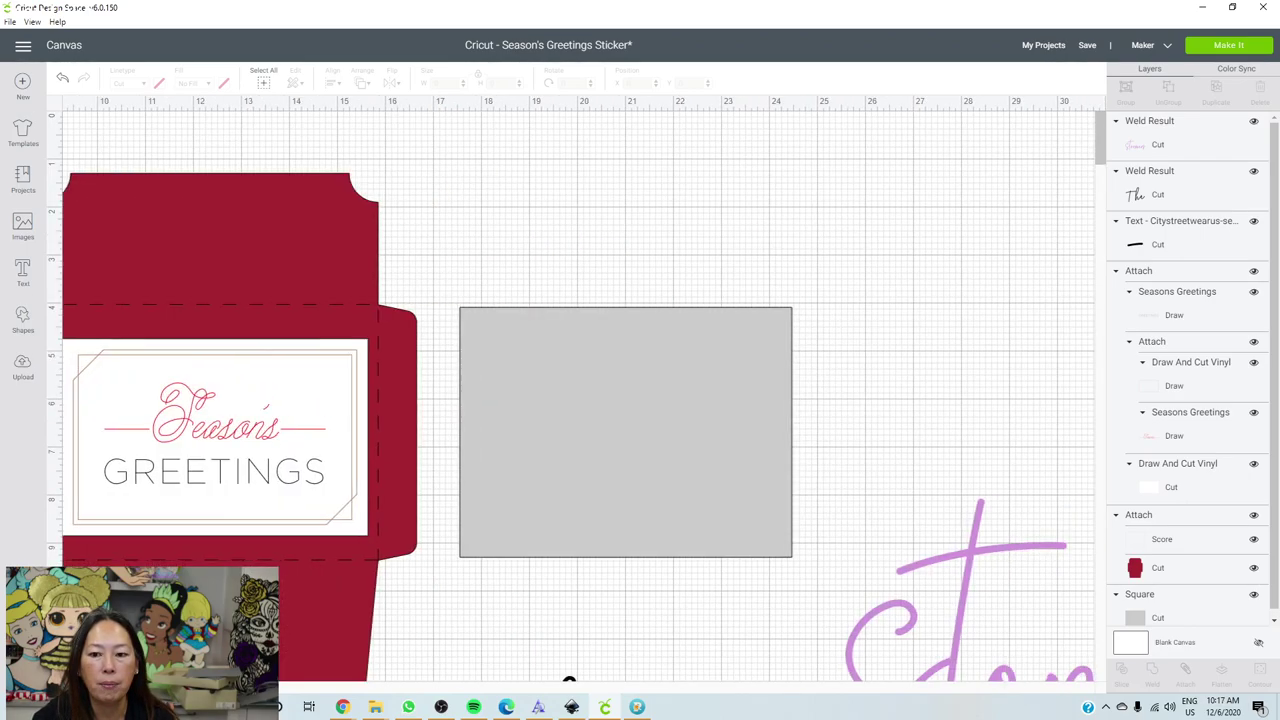
{"action": "left_click", "coordinate": [1138, 514]}
{"action": "scroll", "coordinate": [737, 512], "scroll_direction": "down", "scroll_amount": 3}
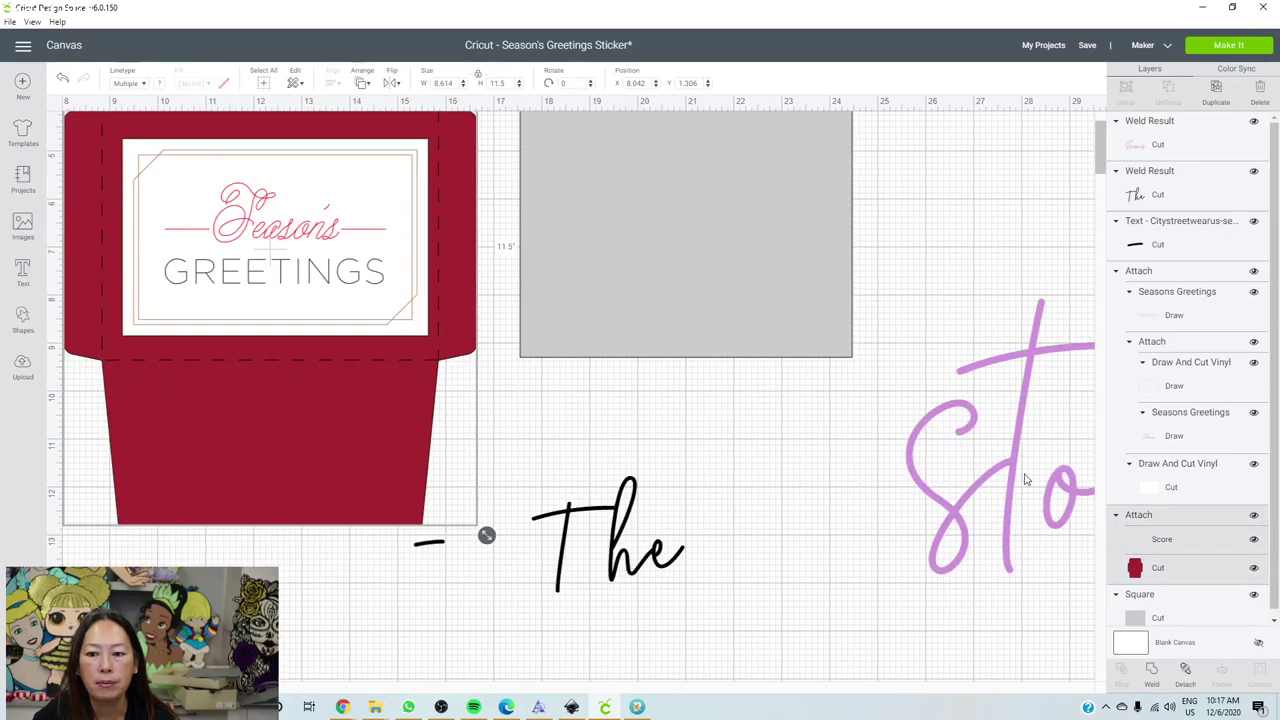
{"action": "left_click_drag", "start_coordinate": [965, 503], "coordinate": [570, 454]}
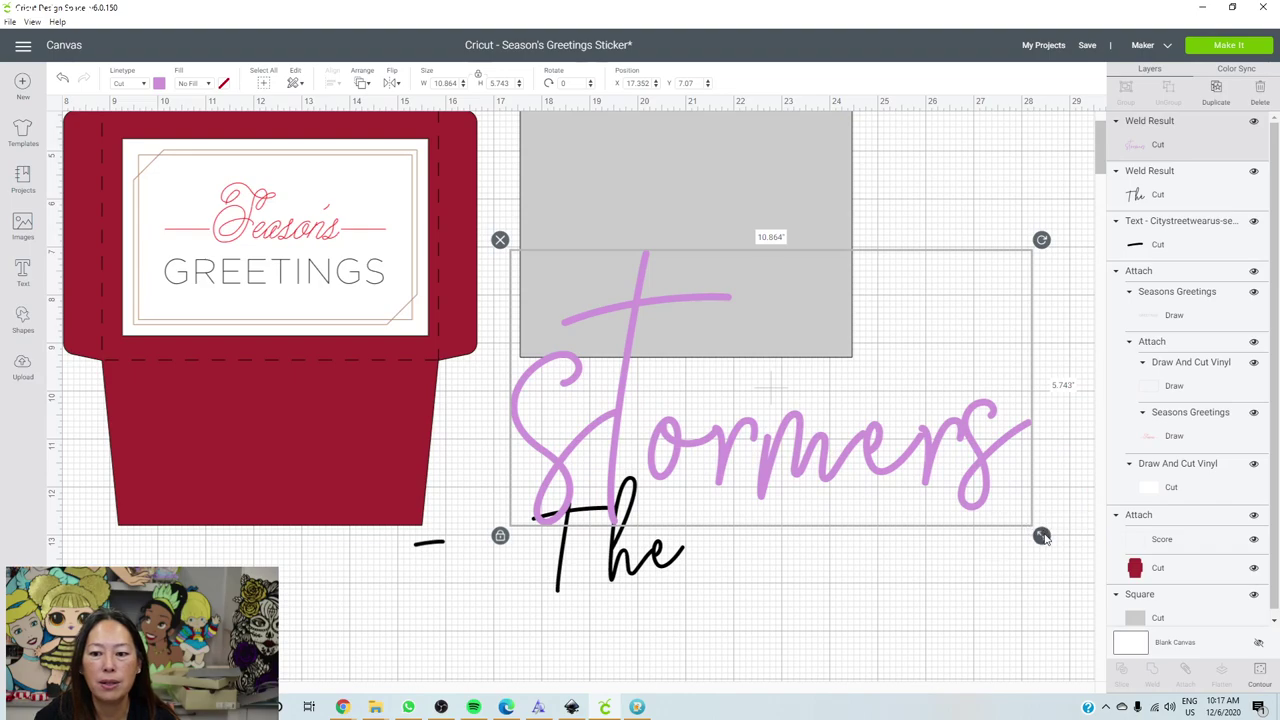
{"action": "left_click_drag", "start_coordinate": [1044, 532], "coordinate": [832, 558]}
Check the missing envelope parts, then undo so the 5.715 × 3.021 in Stormers sits after 'The'.
{"action": "left_click", "coordinate": [494, 597]}
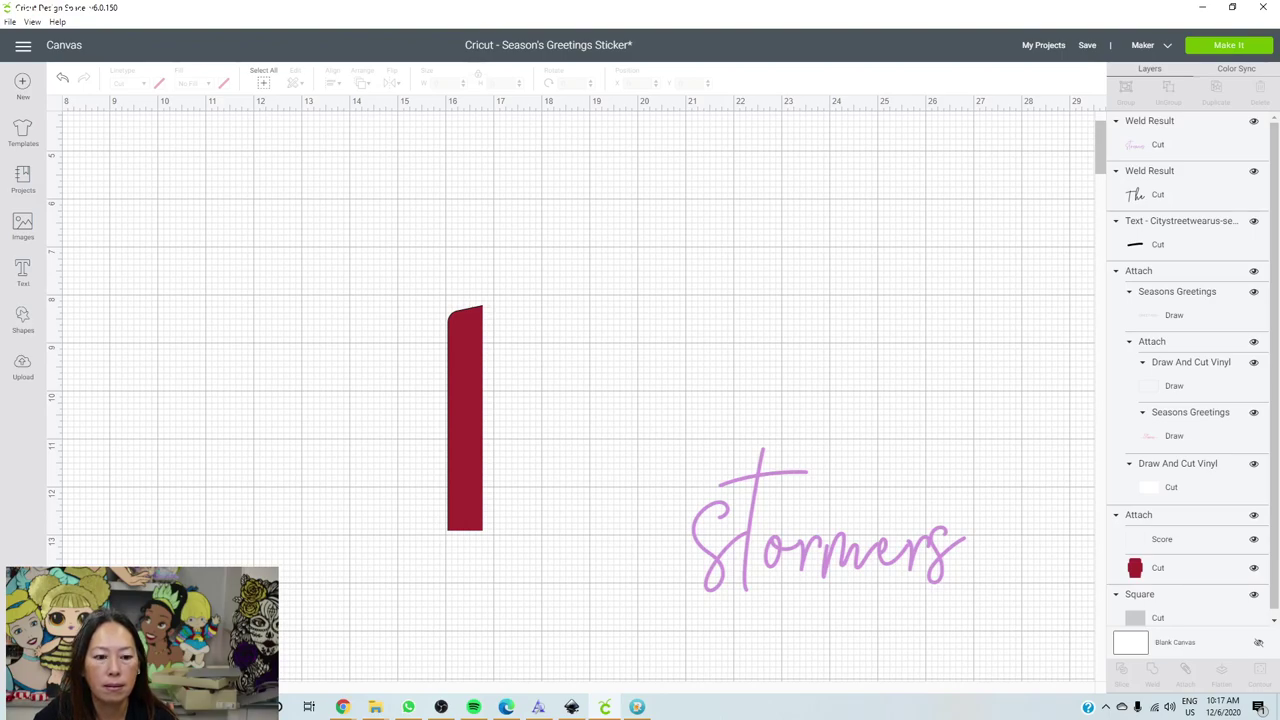
{"action": "left_click", "coordinate": [153, 297]}
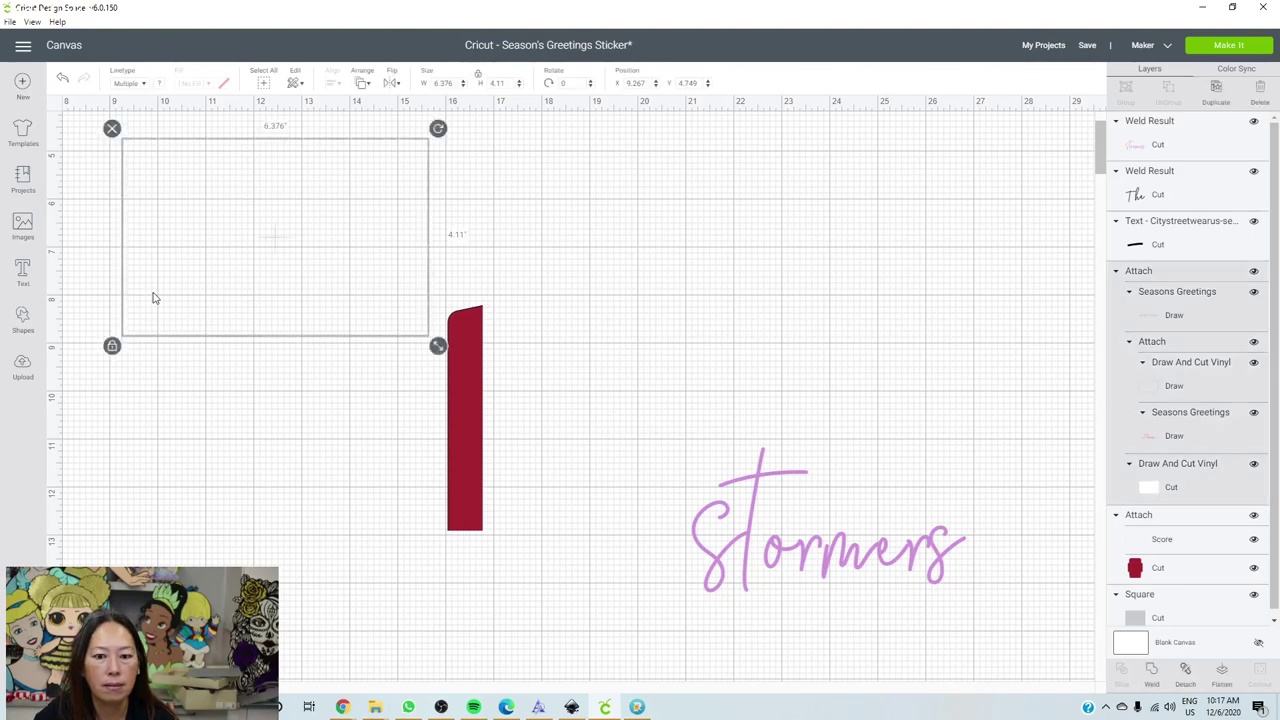
{"action": "left_click", "coordinate": [78, 131]}
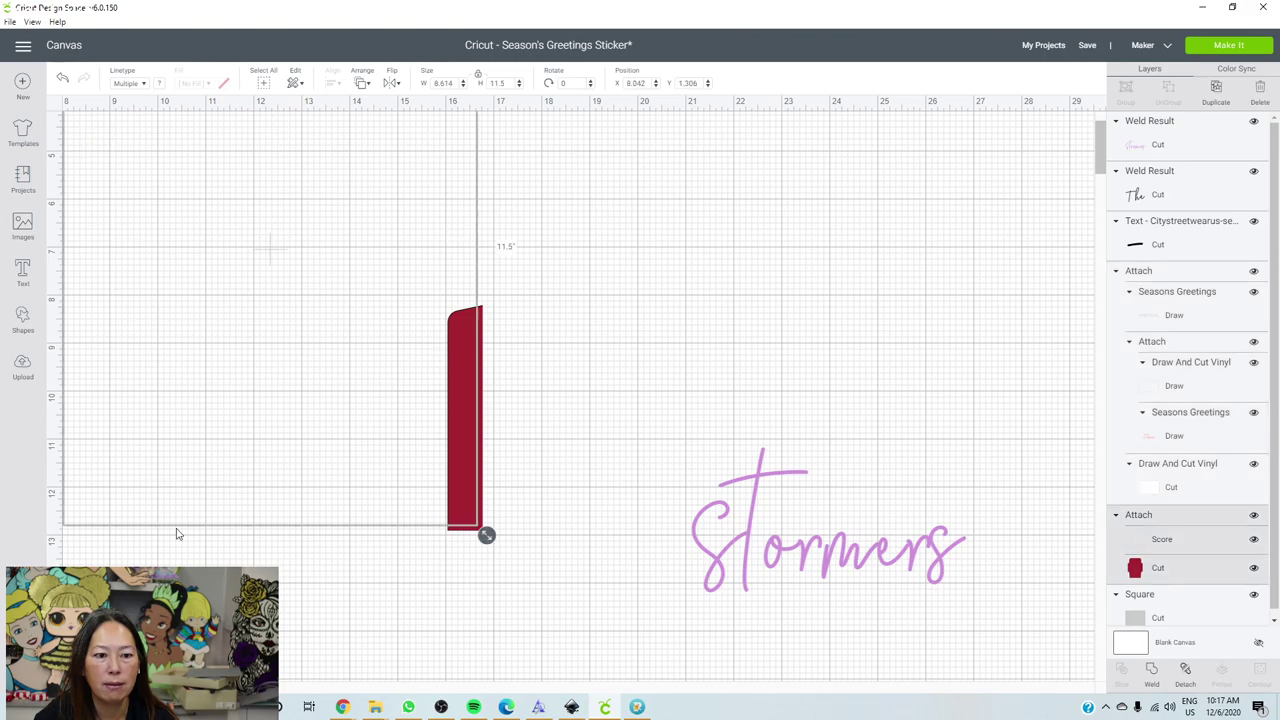
{"action": "left_click", "coordinate": [545, 645]}
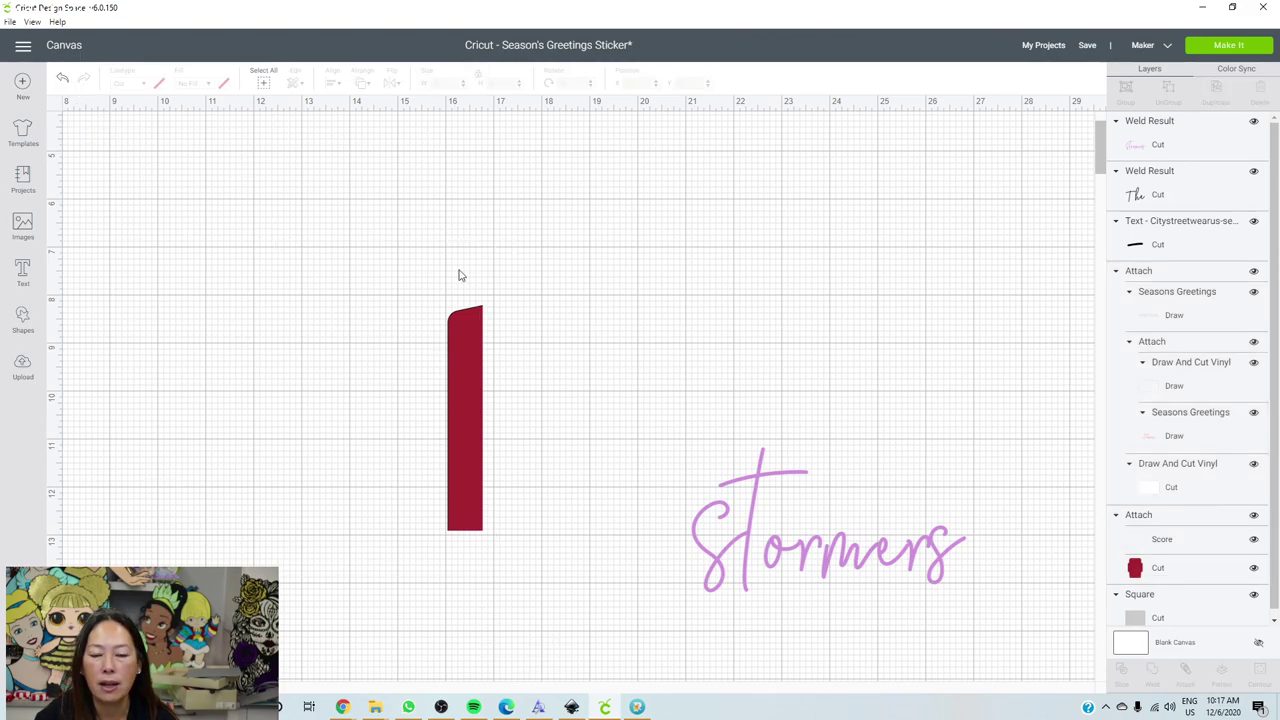
{"action": "left_click", "coordinate": [63, 77]}
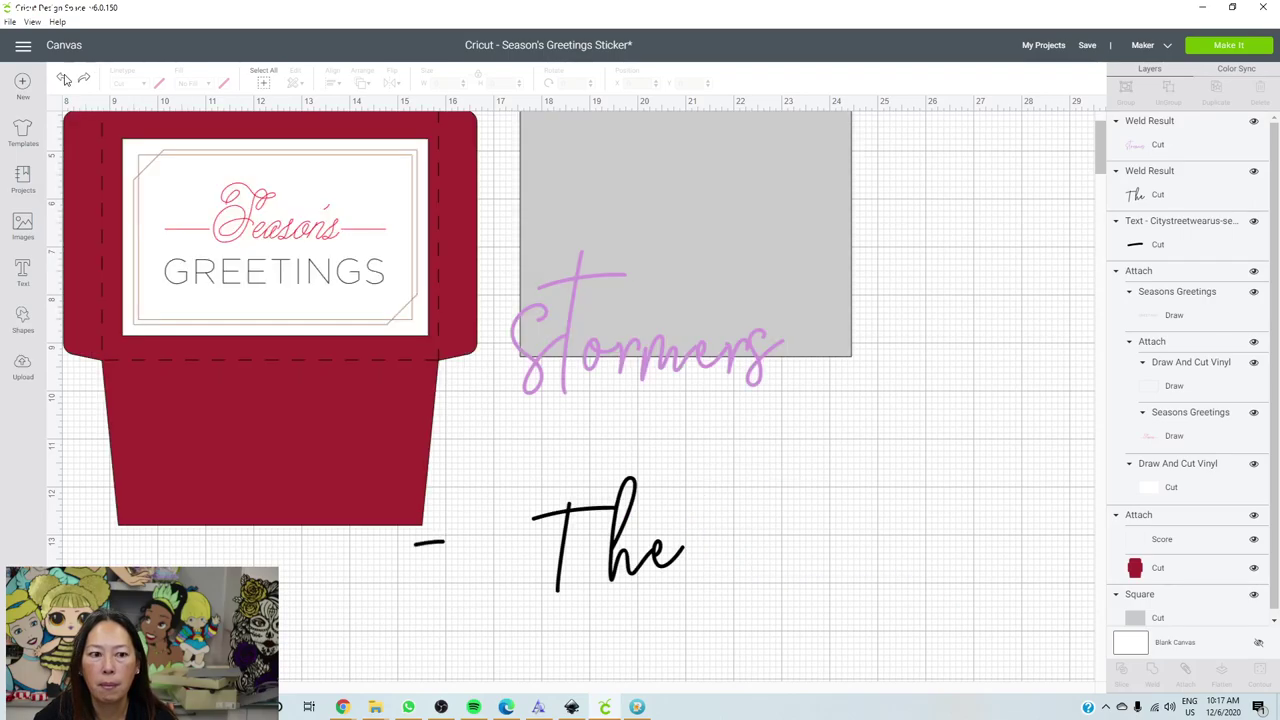
Place Stormers right after 'The' and move the dash up against the T.
{"action": "left_click_drag", "start_coordinate": [694, 366], "coordinate": [878, 573]}
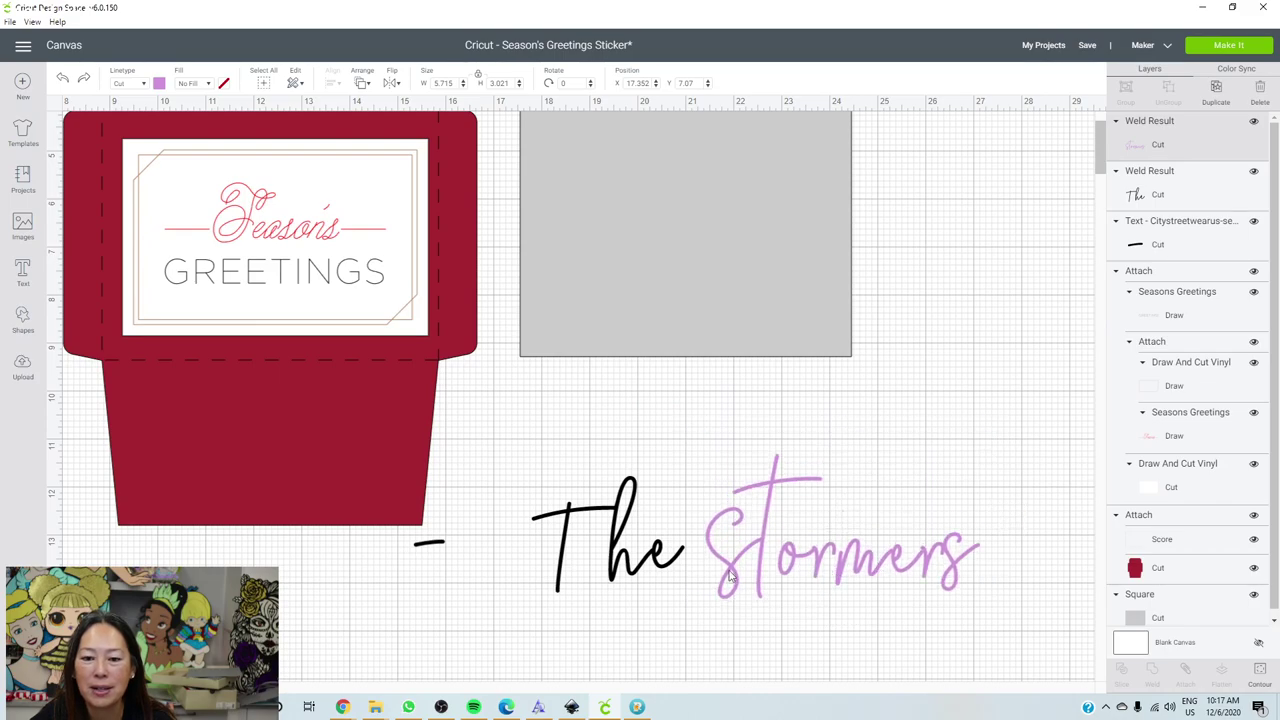
{"action": "left_click", "coordinate": [438, 543]}
{"action": "left_click_drag", "start_coordinate": [455, 554], "coordinate": [543, 561]}
{"action": "left_click", "coordinate": [810, 664]}
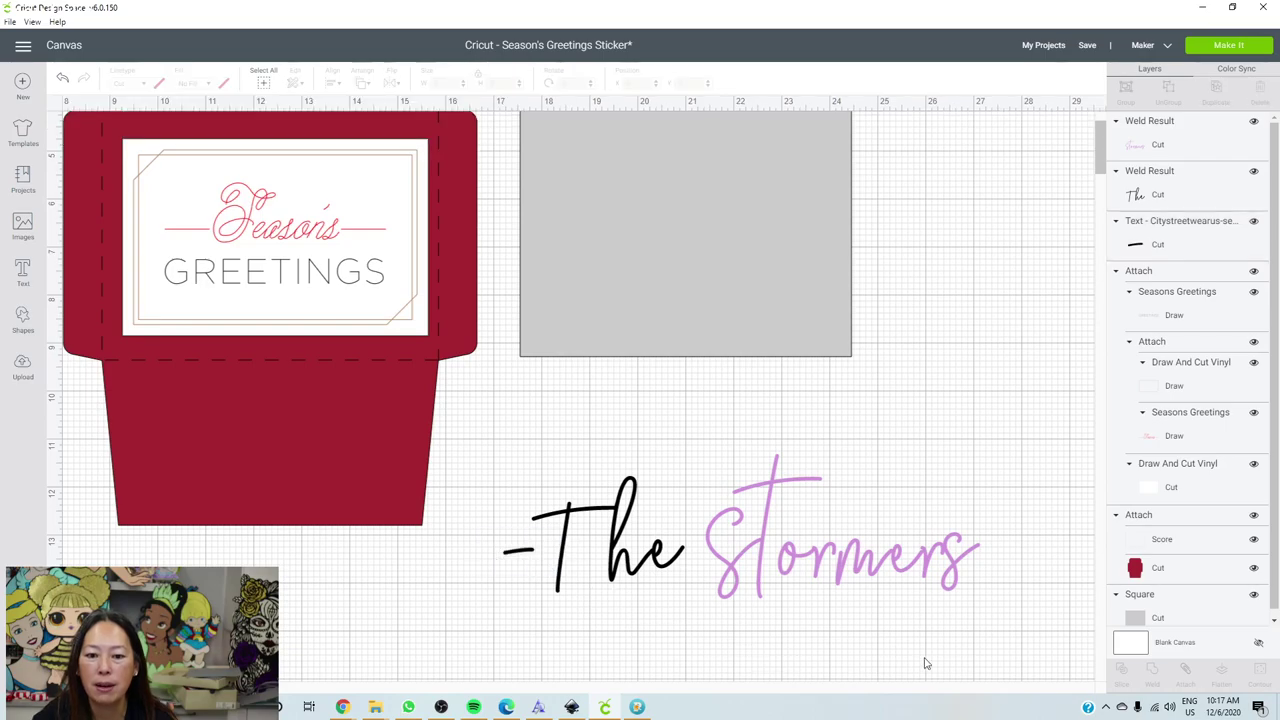
Colour the whole '-The Stormers' line brown and shrink it to 6.032 × 1.834 in.
{"action": "left_click_drag", "start_coordinate": [1040, 663], "coordinate": [490, 501]}
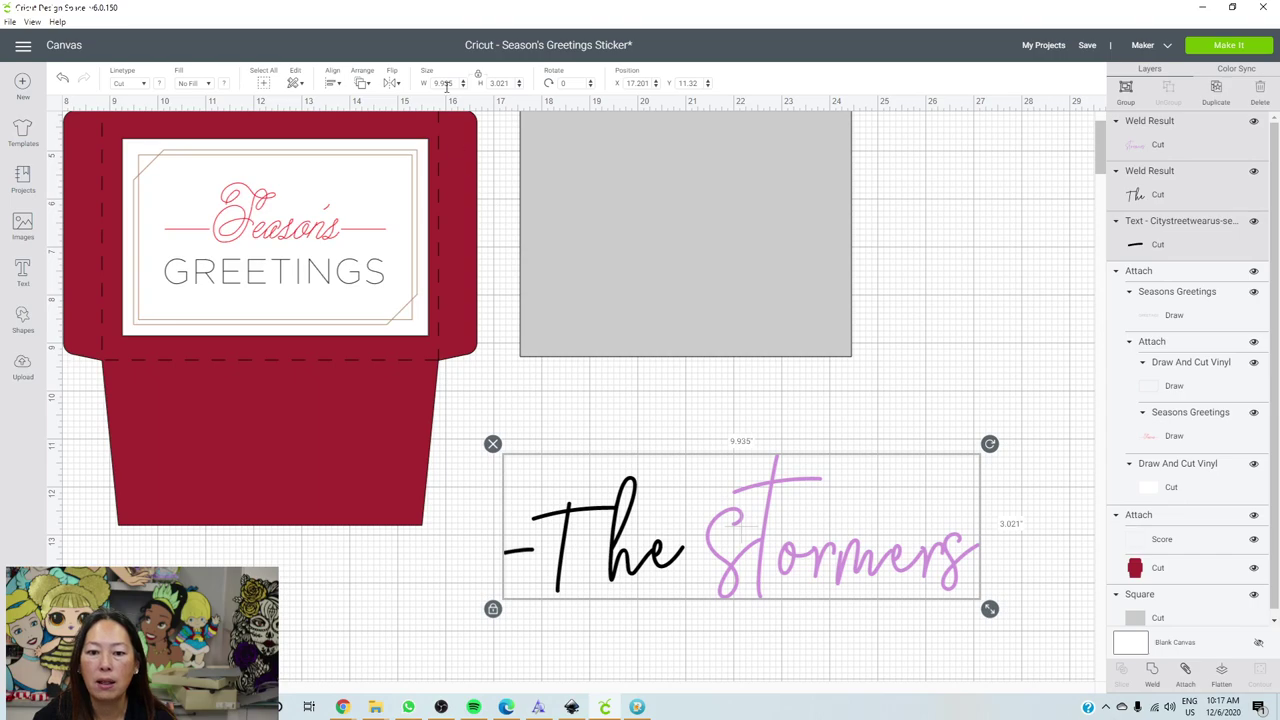
{"action": "left_click", "coordinate": [157, 85]}
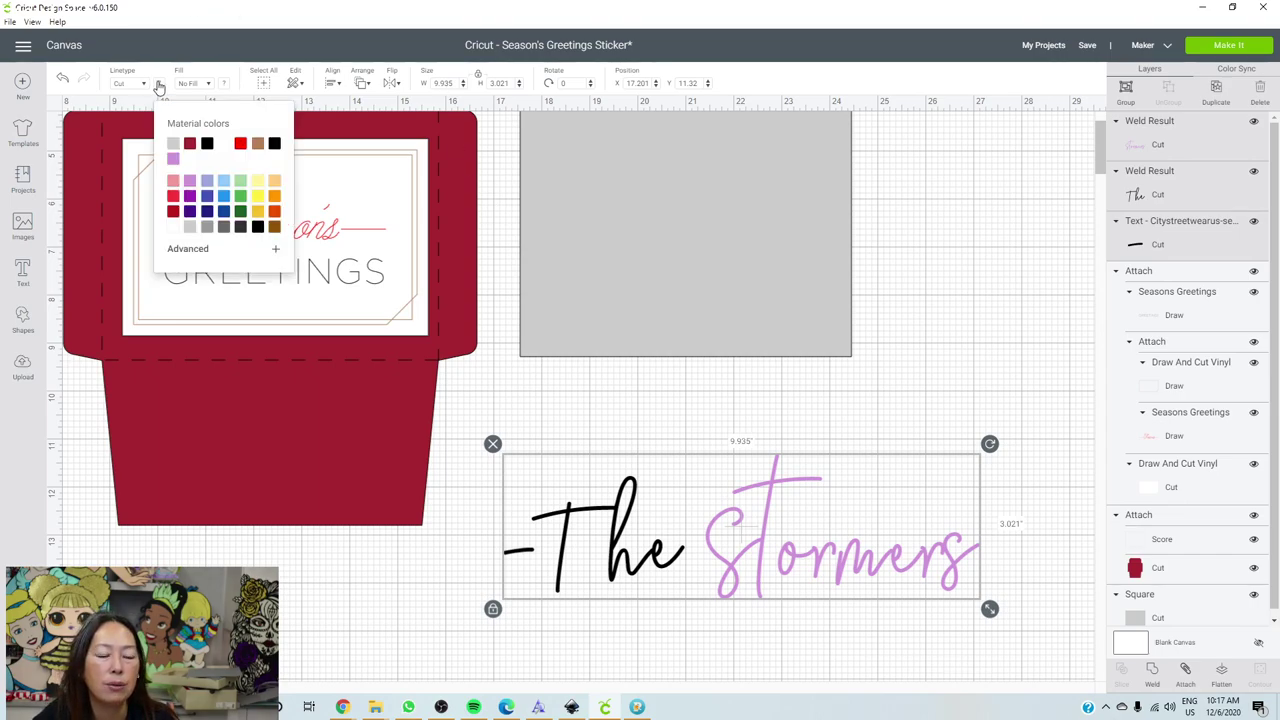
{"action": "left_click", "coordinate": [274, 228]}
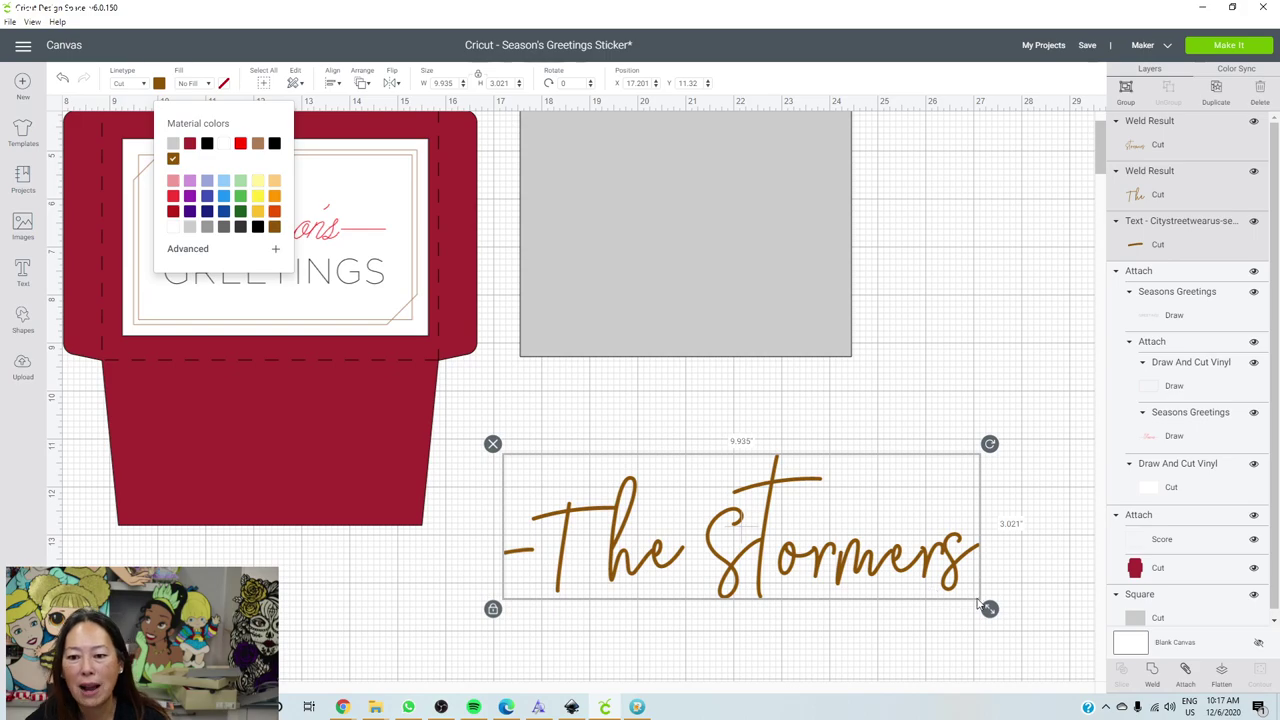
{"action": "left_click_drag", "start_coordinate": [989, 607], "coordinate": [802, 551]}
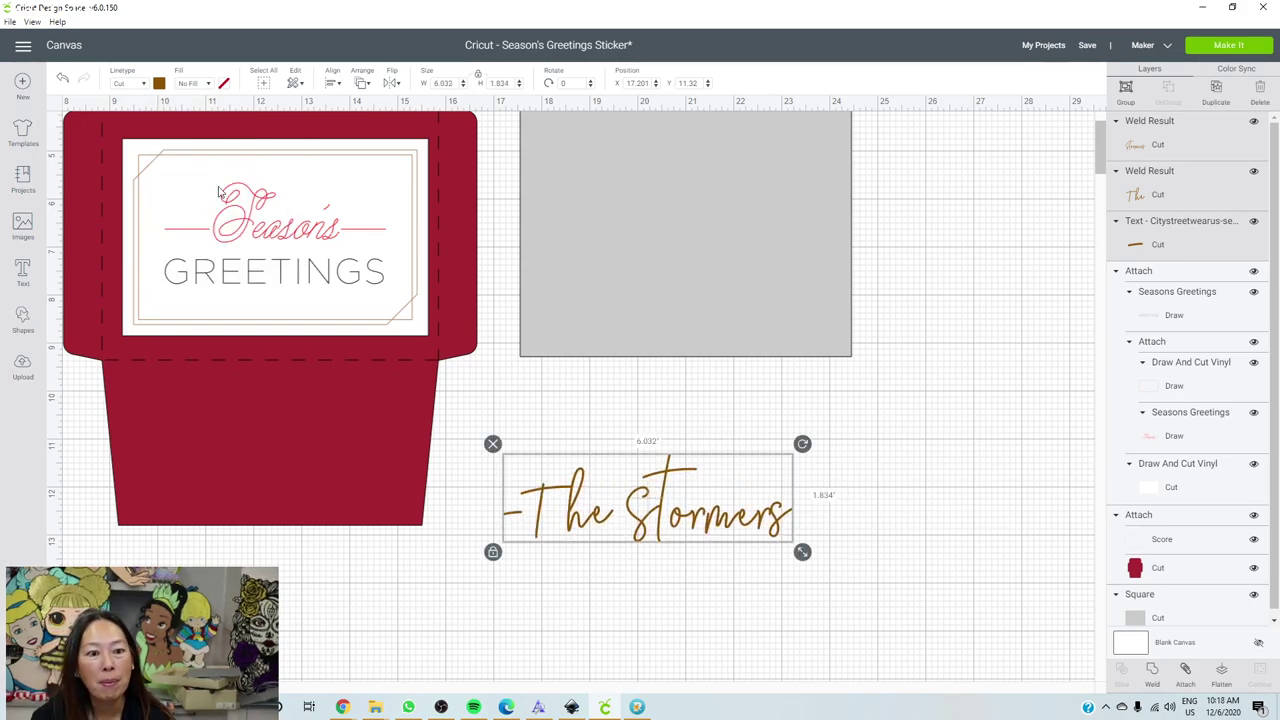
Drag the brown '-The Stormers' line onto the envelope's lower flap, beneath the card.
{"action": "scroll", "coordinate": [241, 190], "scroll_direction": "up", "scroll_amount": 3}
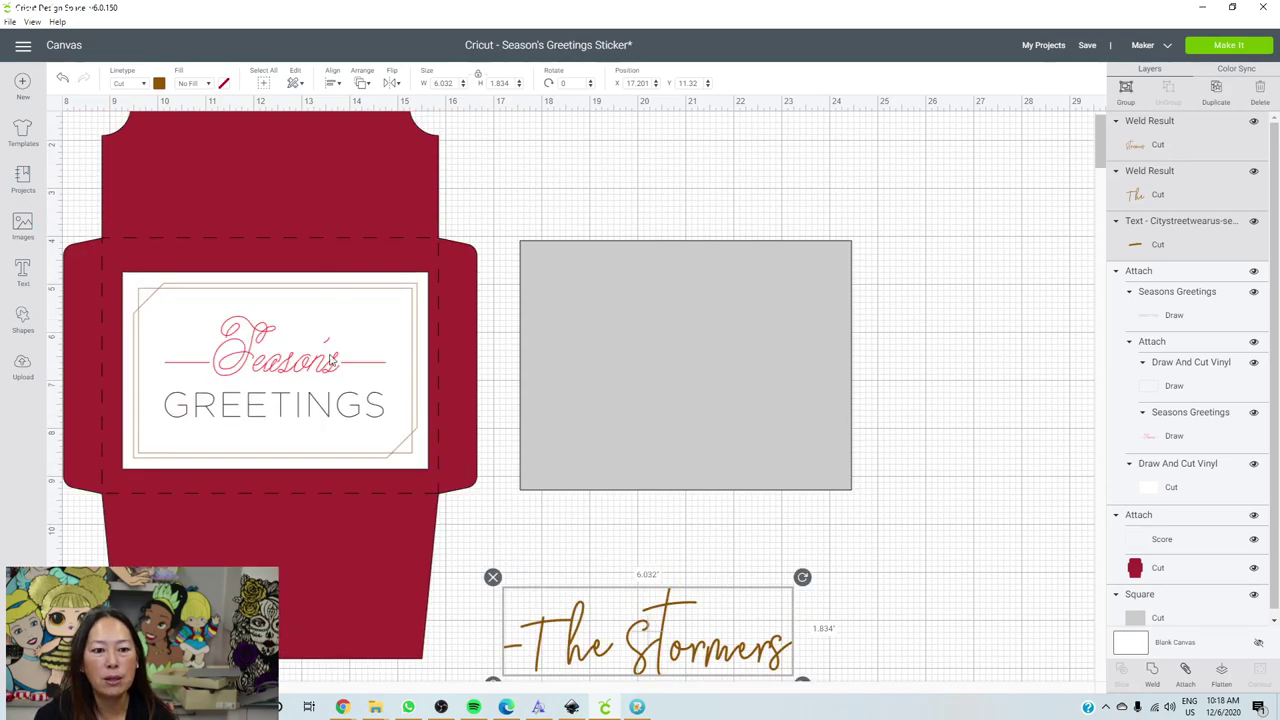
{"action": "left_click_drag", "start_coordinate": [667, 653], "coordinate": [334, 574]}
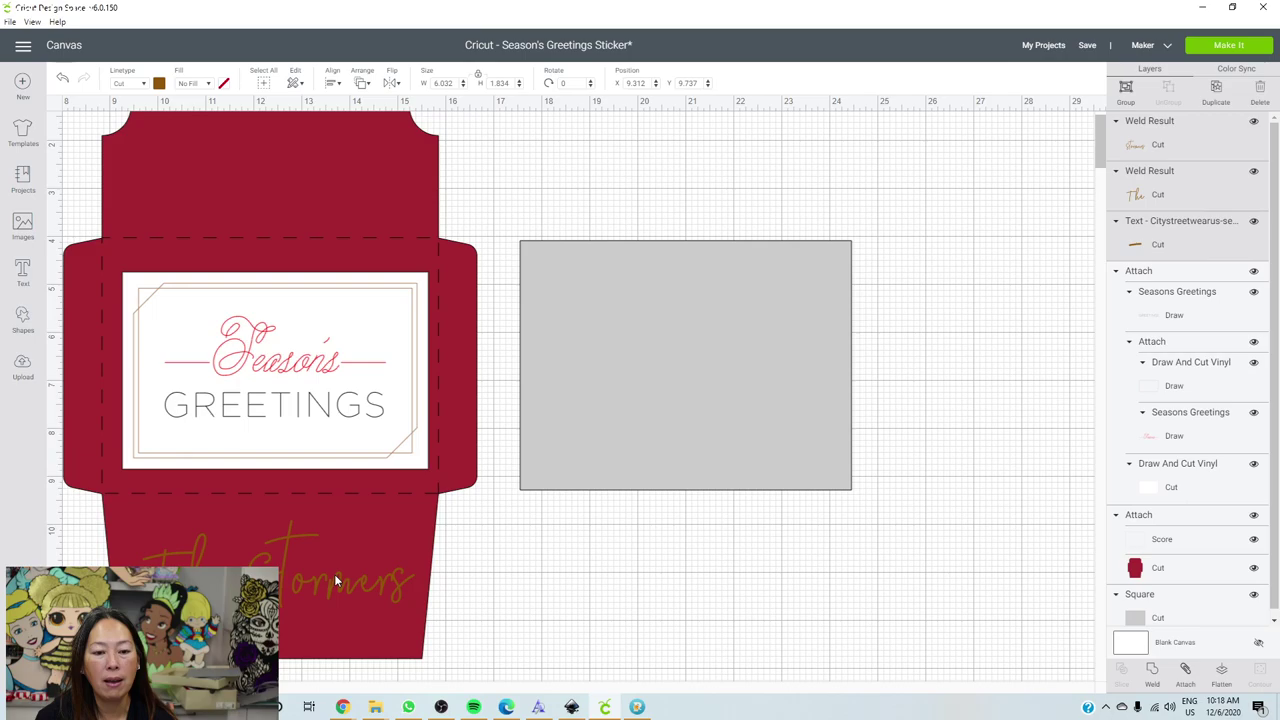
{"action": "left_click", "coordinate": [643, 597]}
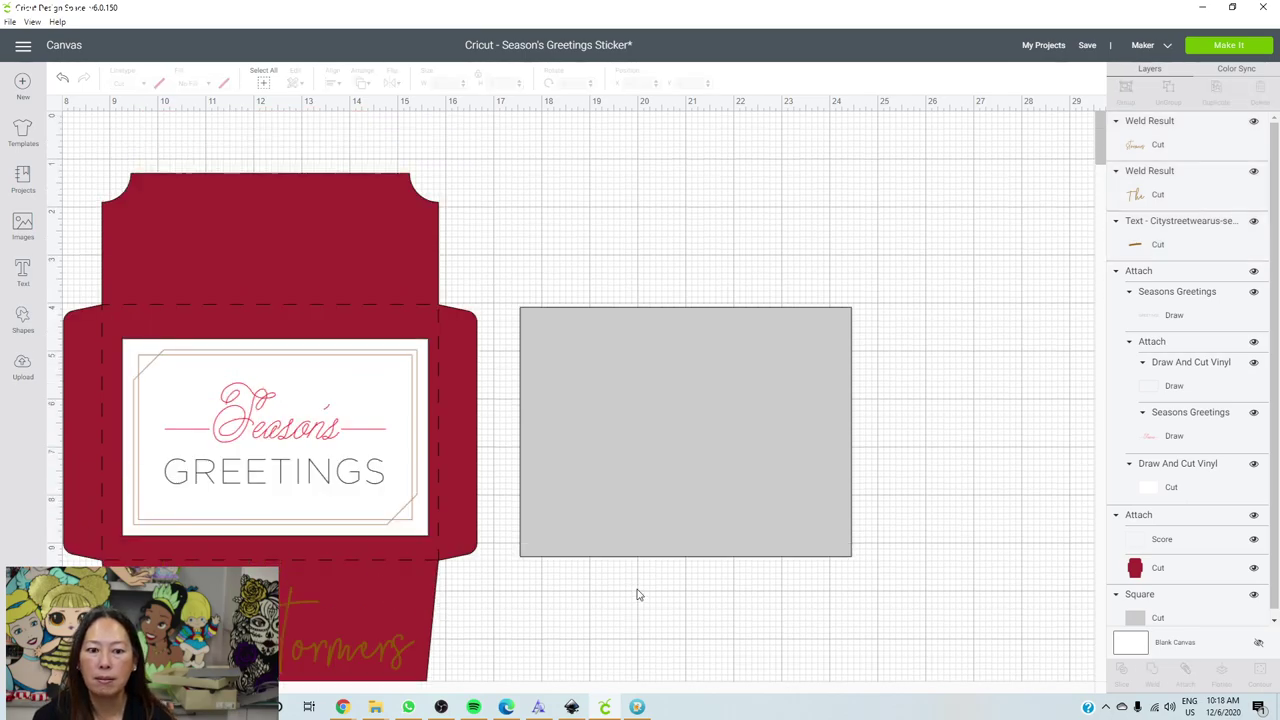
Bring the grey rectangle in front of the envelope and size it to 6.167 × 4.644 in.
{"action": "left_click", "coordinate": [640, 392]}
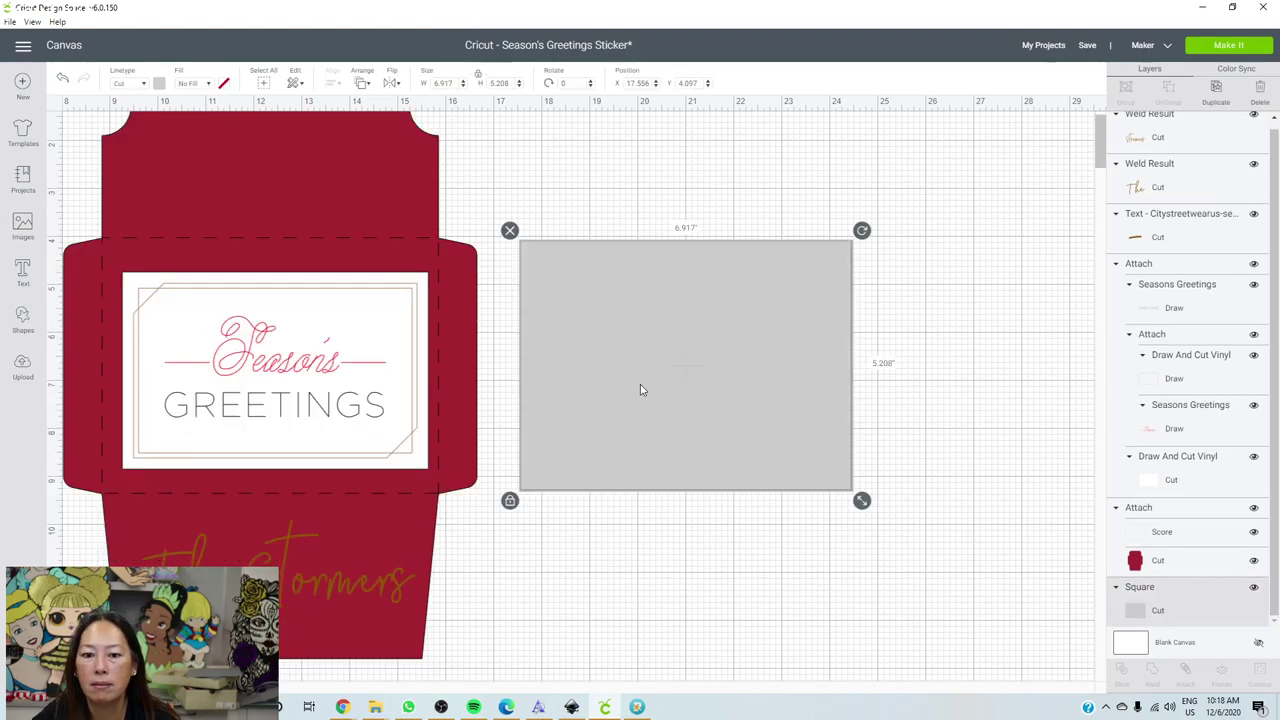
{"action": "left_click_drag", "start_coordinate": [640, 386], "coordinate": [649, 431]}
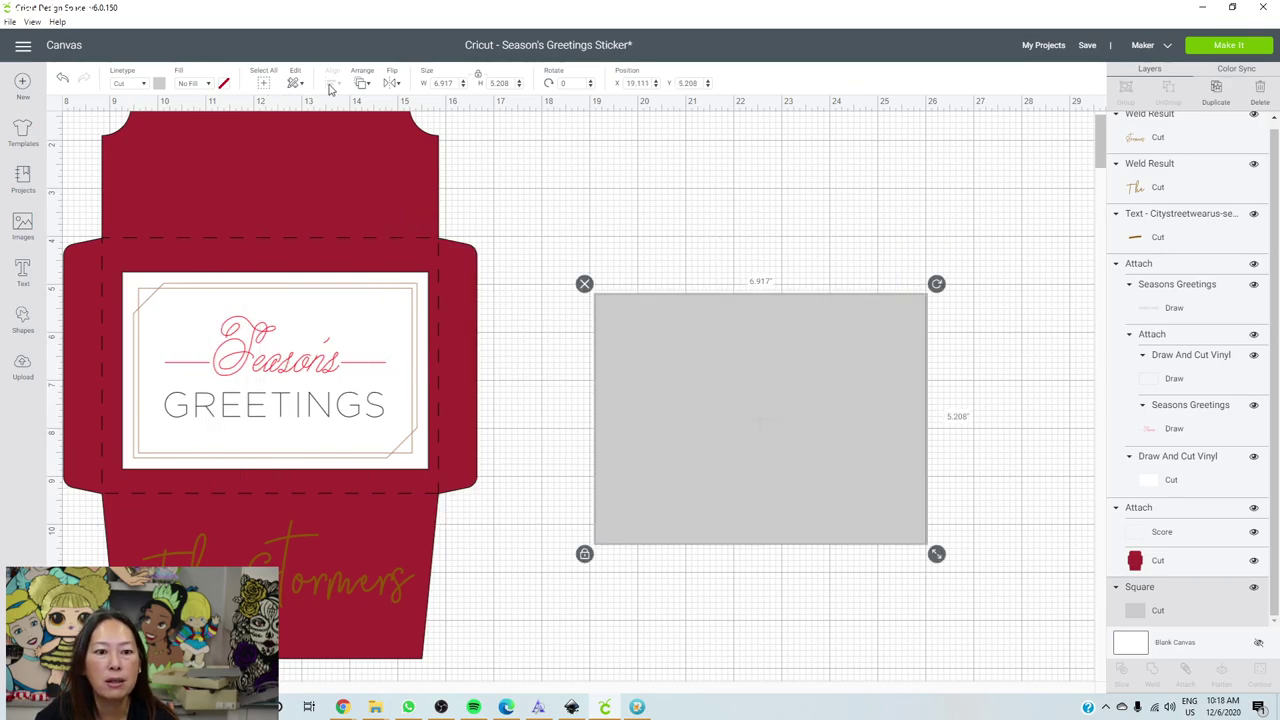
{"action": "left_click", "coordinate": [362, 83]}
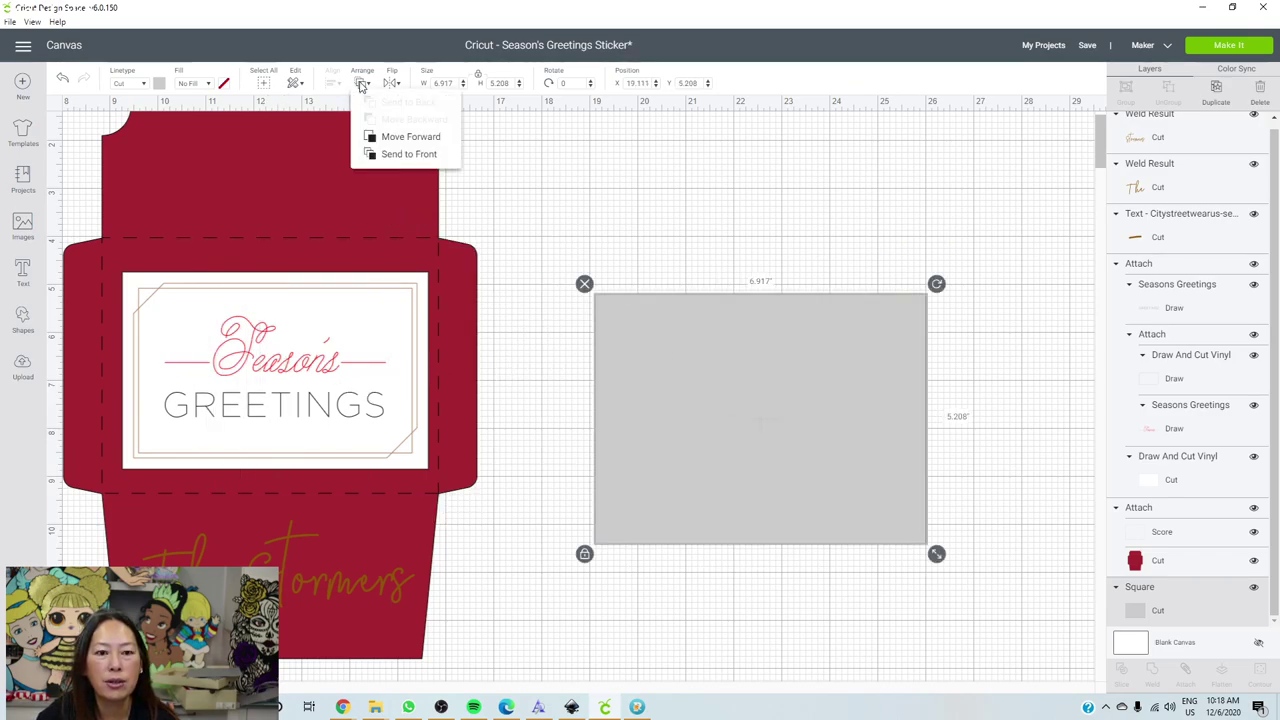
{"action": "left_click", "coordinate": [392, 155]}
{"action": "left_click_drag", "start_coordinate": [779, 449], "coordinate": [360, 389]}
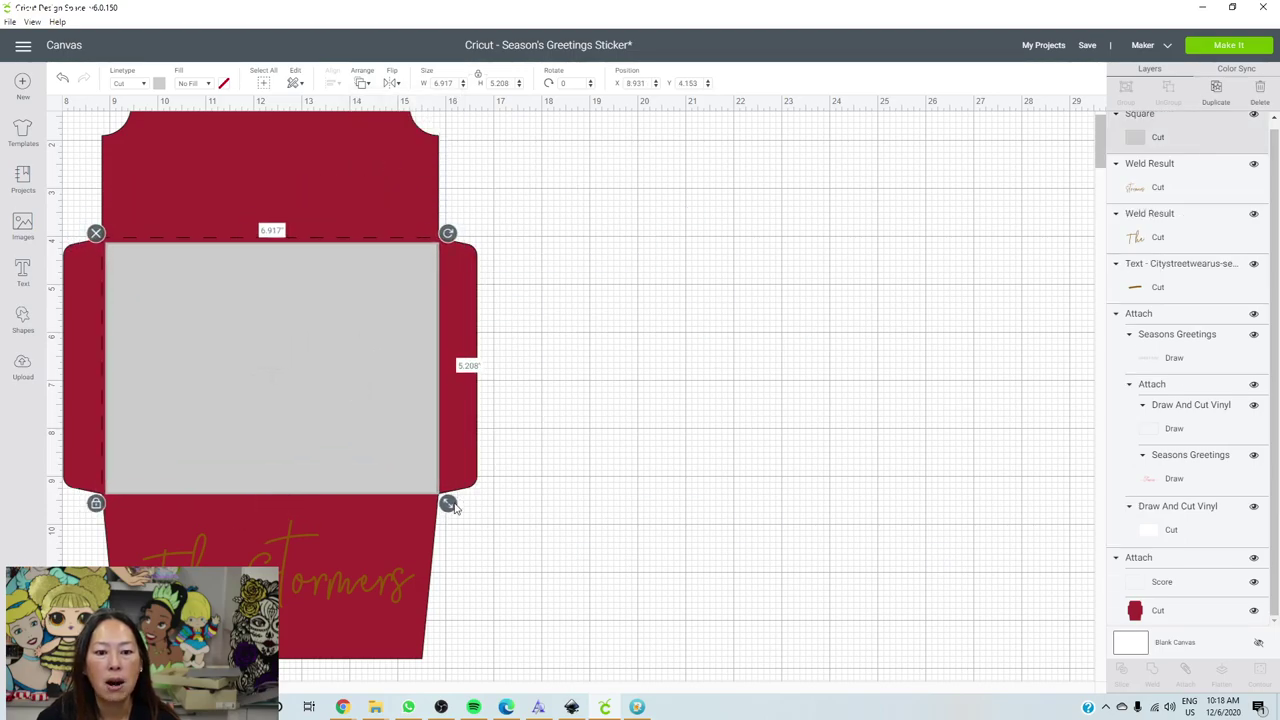
{"action": "left_click_drag", "start_coordinate": [448, 503], "coordinate": [369, 401]}
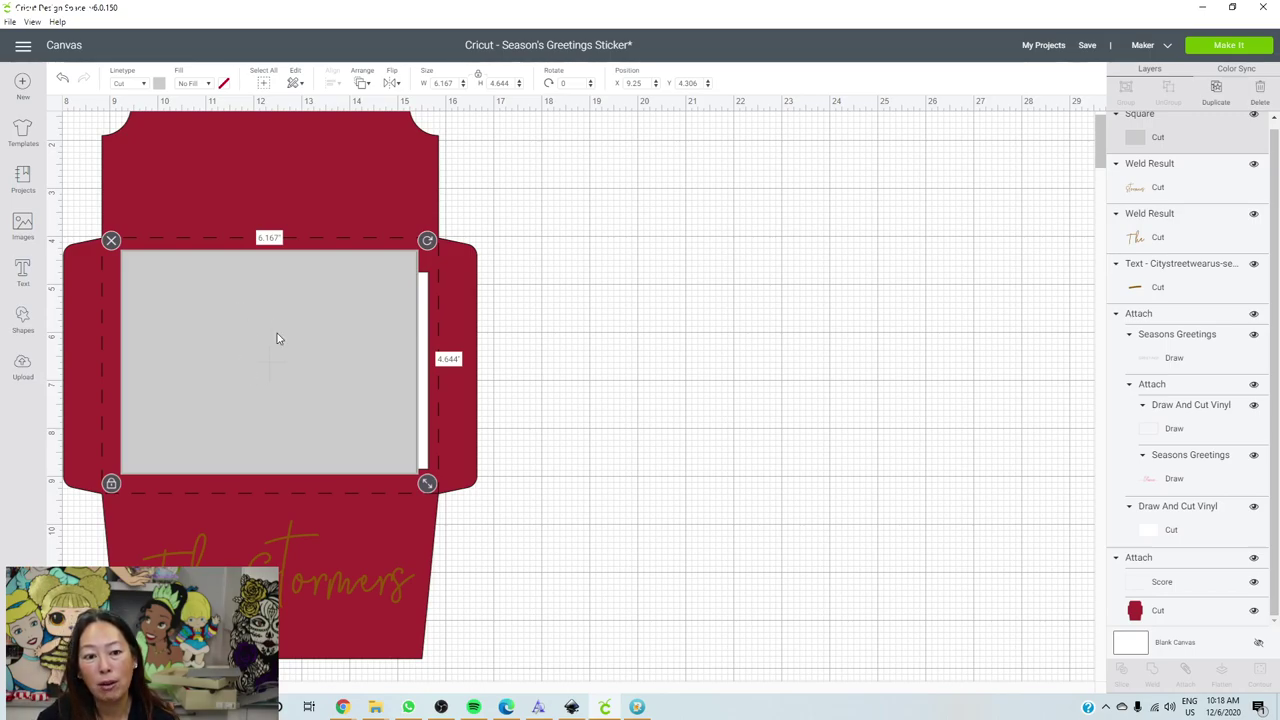
Move the rectangle beside the envelope and Color Sync it to the envelope's red.
{"action": "left_click_drag", "start_coordinate": [266, 363], "coordinate": [778, 381]}
{"action": "left_click_drag", "start_coordinate": [814, 433], "coordinate": [739, 403]}
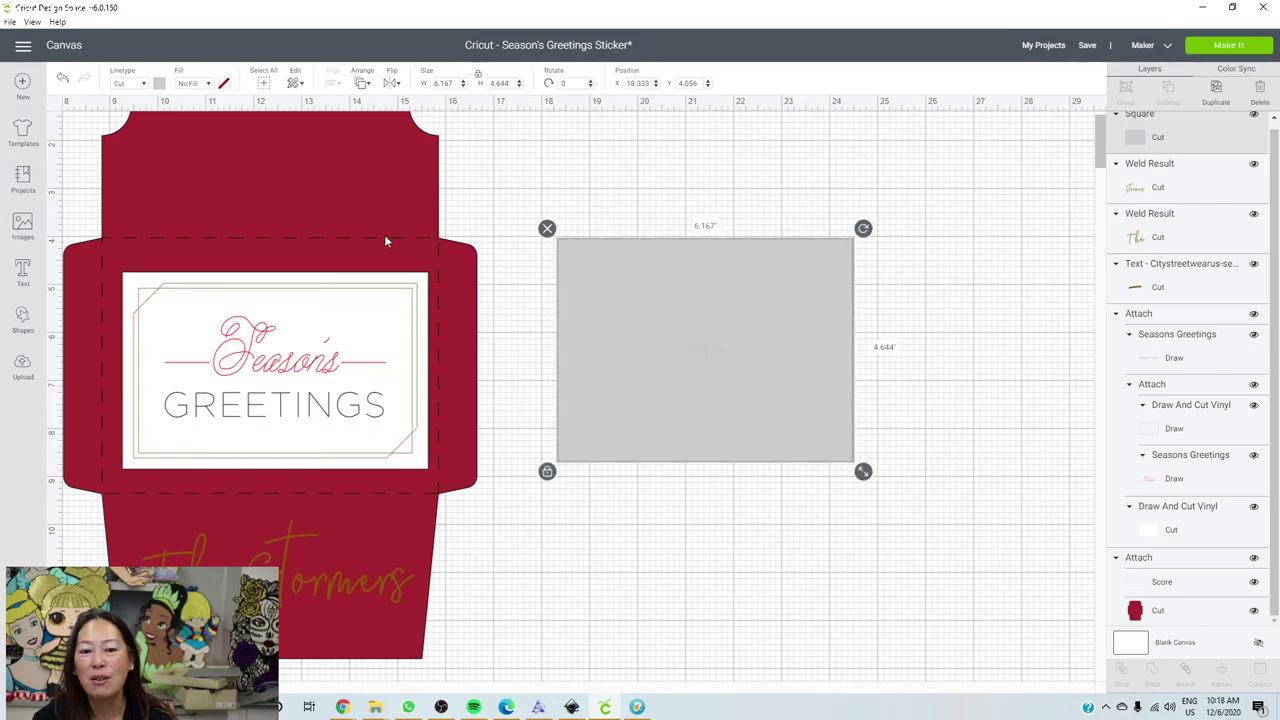
{"action": "left_click", "coordinate": [1238, 70]}
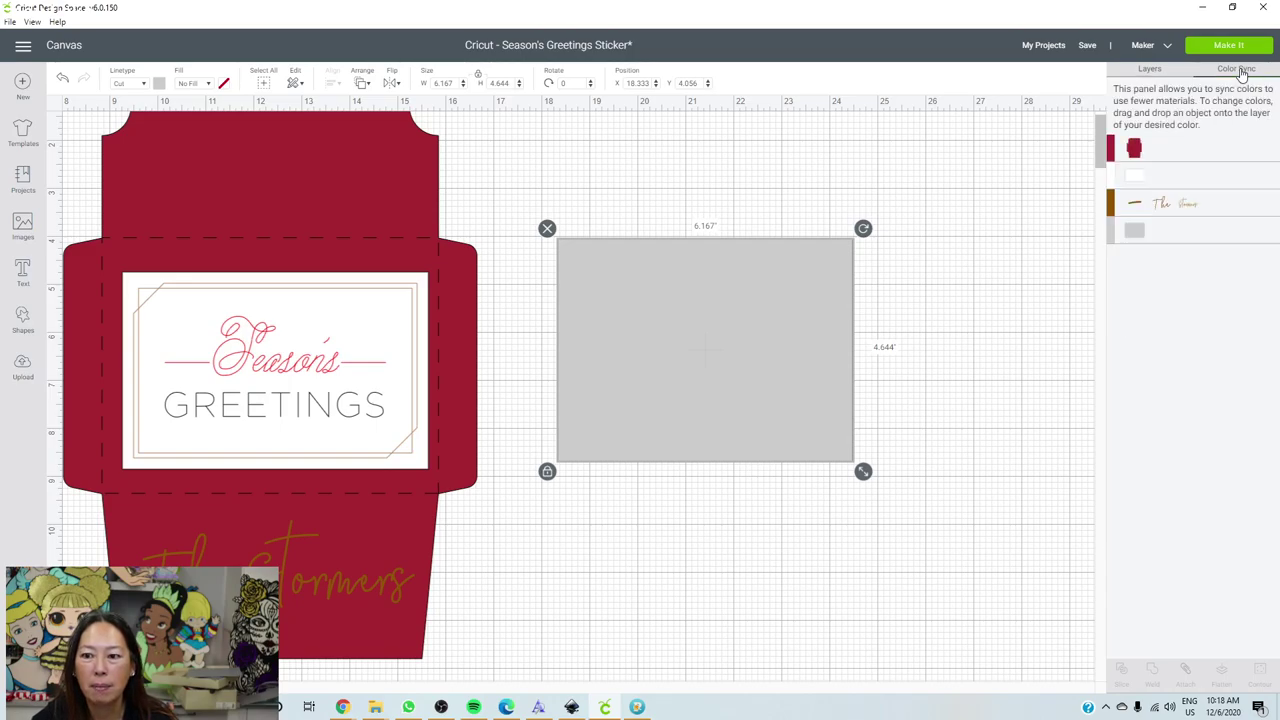
{"action": "left_click_drag", "start_coordinate": [1135, 234], "coordinate": [1164, 150]}
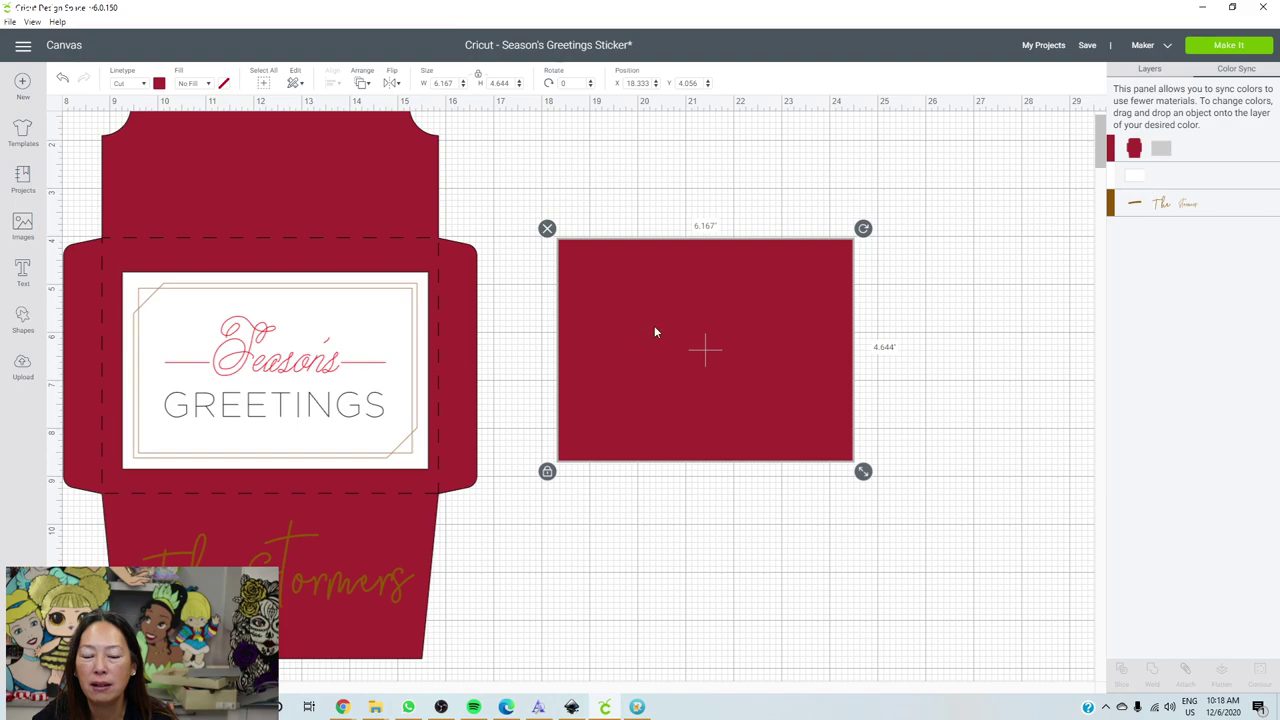
{"action": "left_click", "coordinate": [967, 364]}
Return to the Layers list and preview the brown text mat in Prepare.
{"action": "left_click", "coordinate": [1158, 72]}
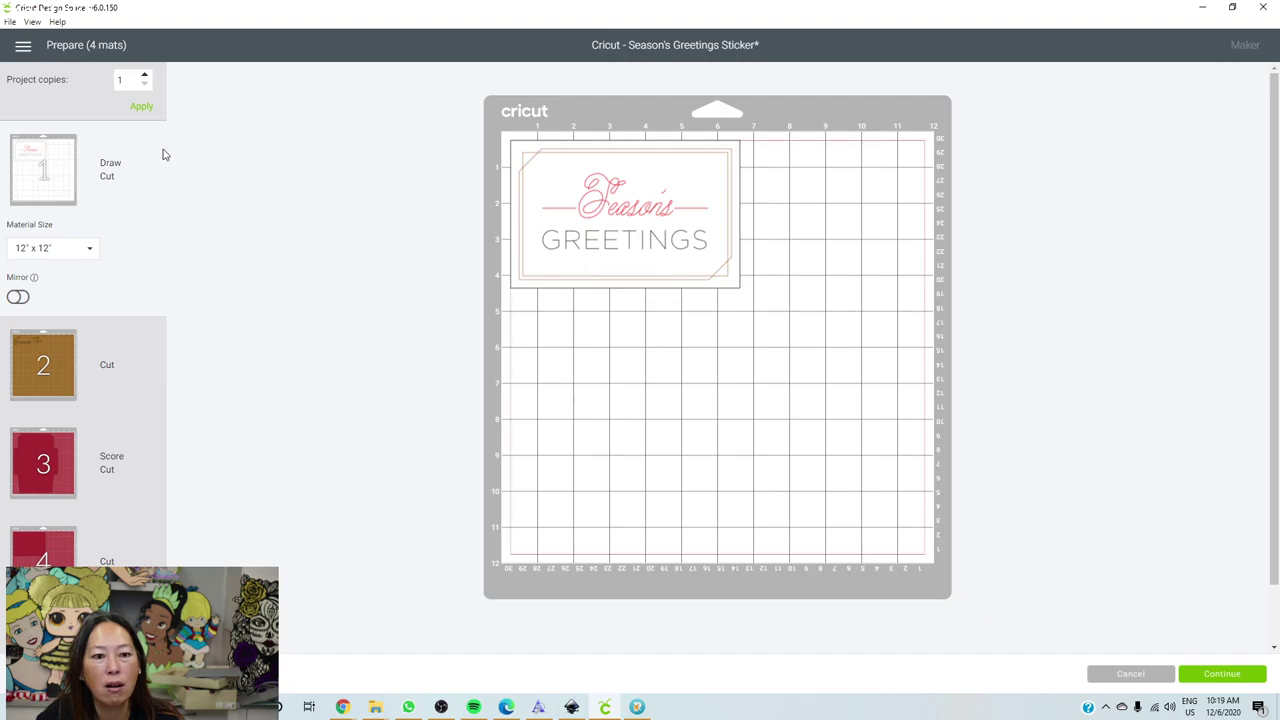
{"action": "left_click", "coordinate": [57, 356]}
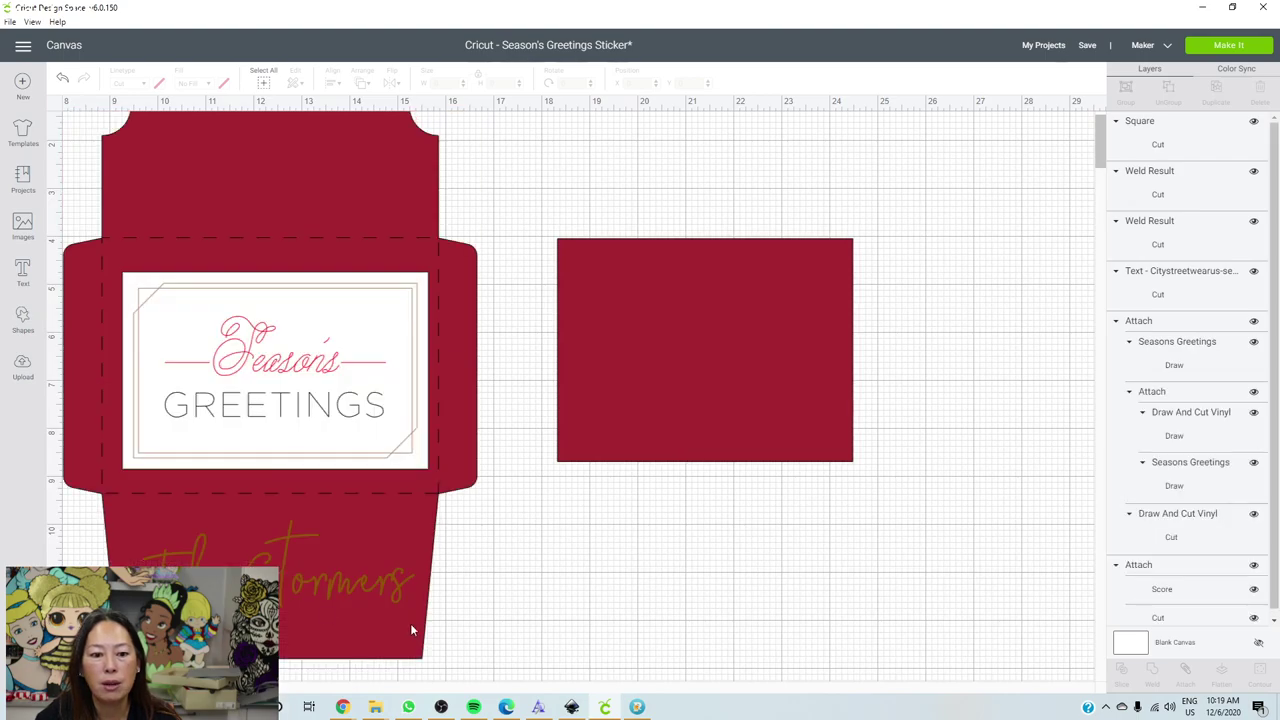
Attach the dash, 'The' and 'Stormers' into one group, placed just below the red insert.
{"action": "left_click", "coordinate": [388, 651]}
{"action": "left_click_drag", "start_coordinate": [388, 651], "coordinate": [180, 640]}
{"action": "left_click", "coordinate": [357, 586]}
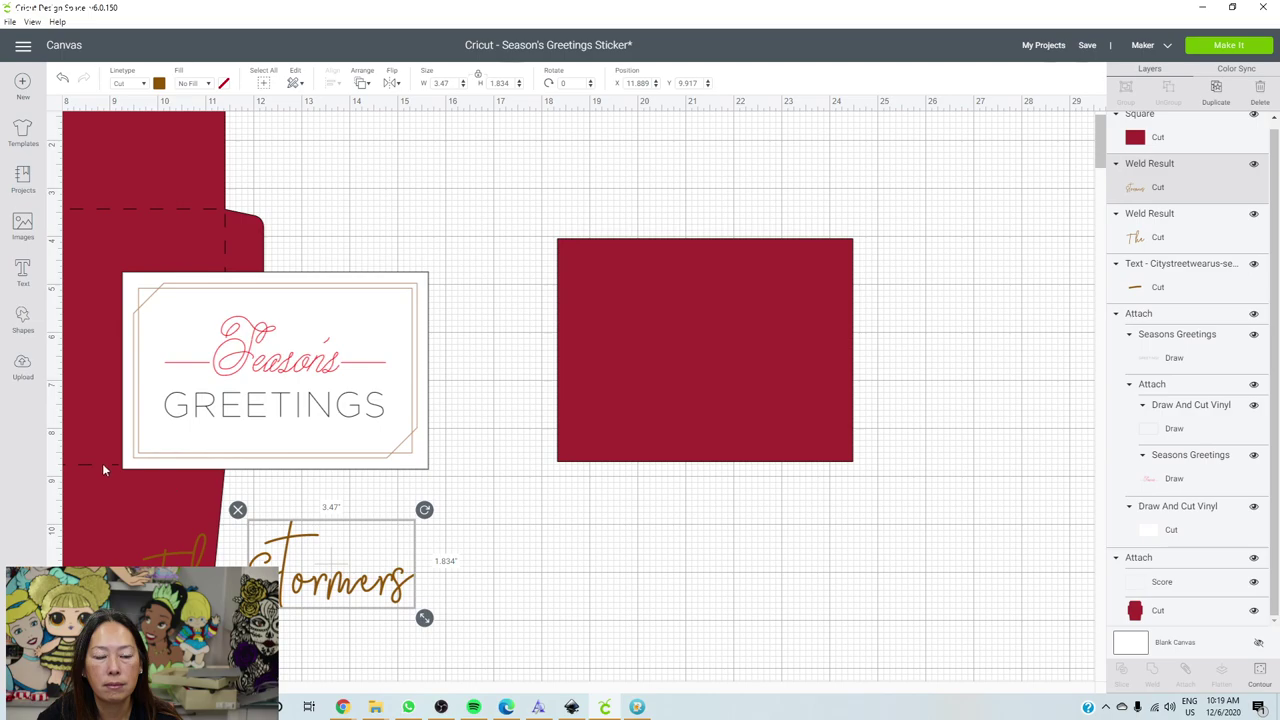
{"action": "left_click", "coordinate": [1180, 237]}
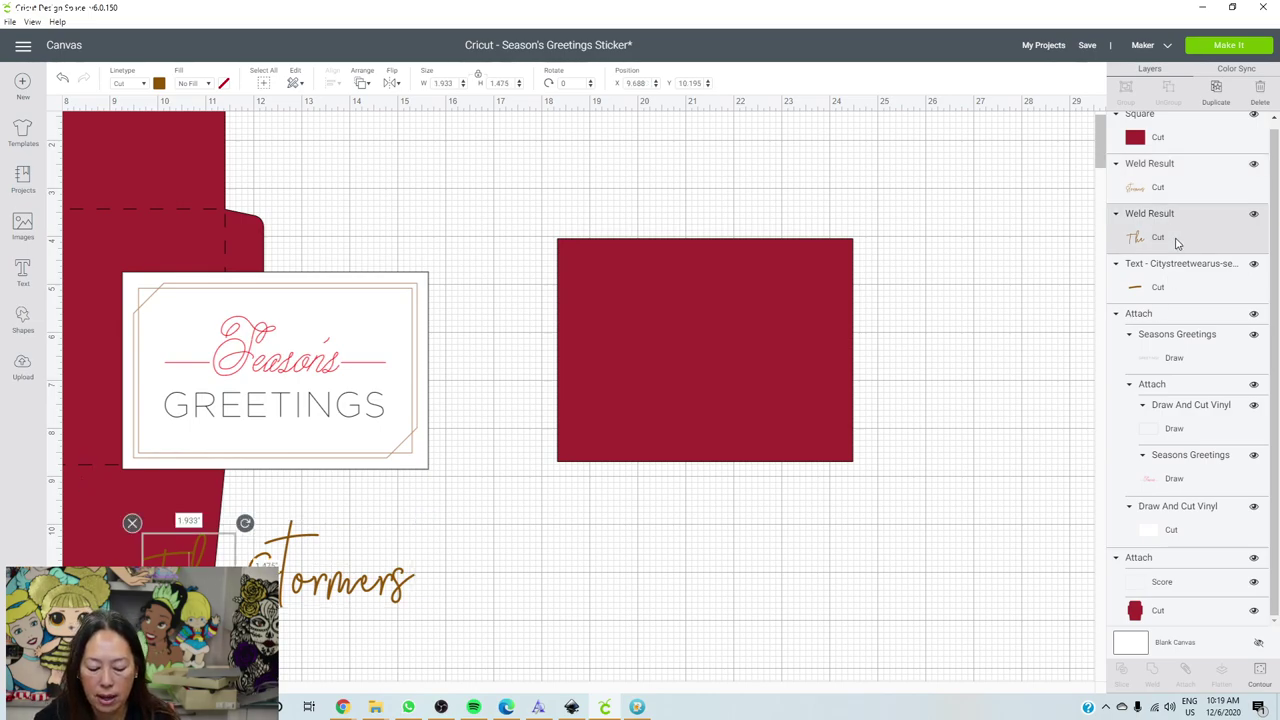
{"action": "left_click", "coordinate": [1170, 263], "text": "shift"}
{"action": "left_click", "coordinate": [1167, 187], "text": "shift"}
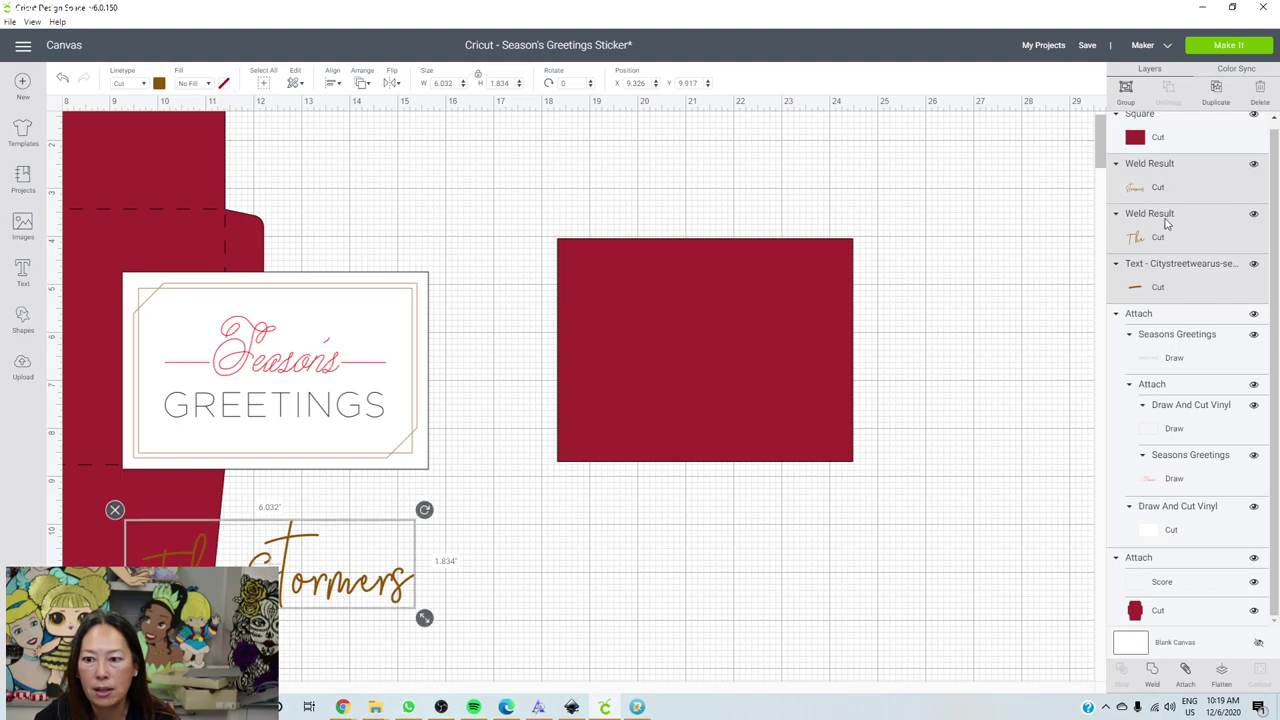
{"action": "left_click", "coordinate": [1186, 672]}
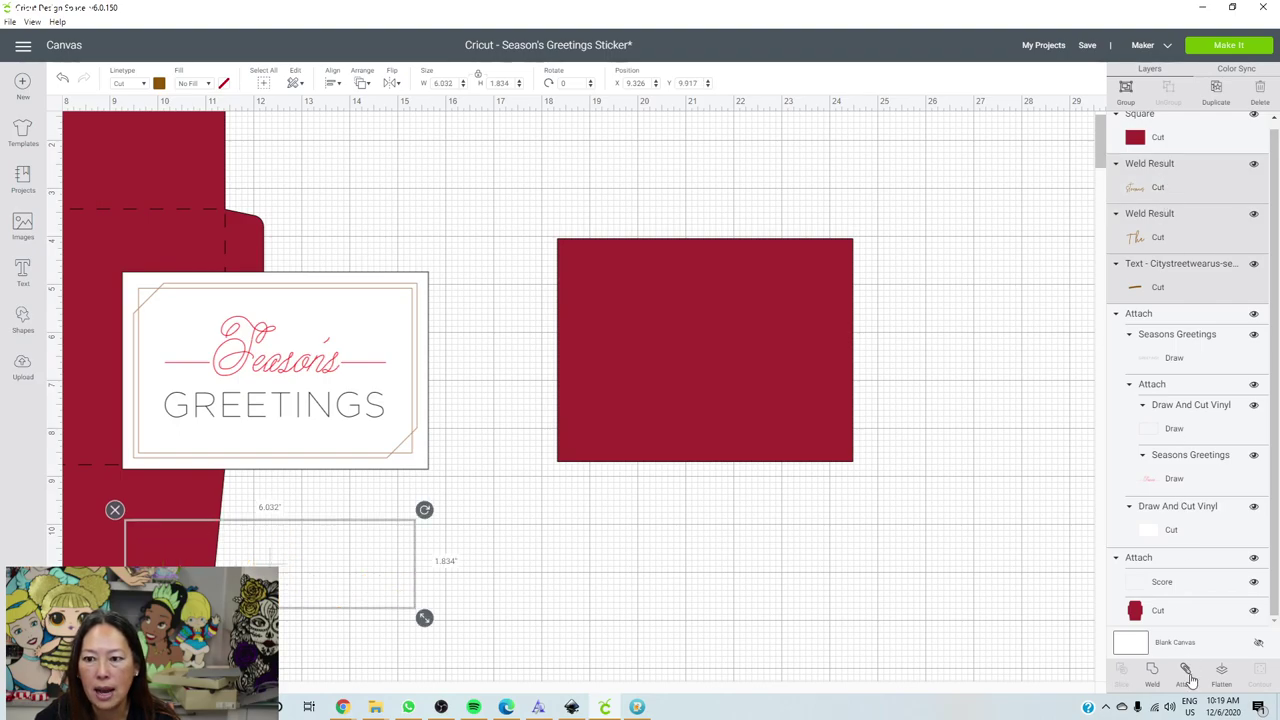
{"action": "left_click_drag", "start_coordinate": [341, 585], "coordinate": [717, 588]}
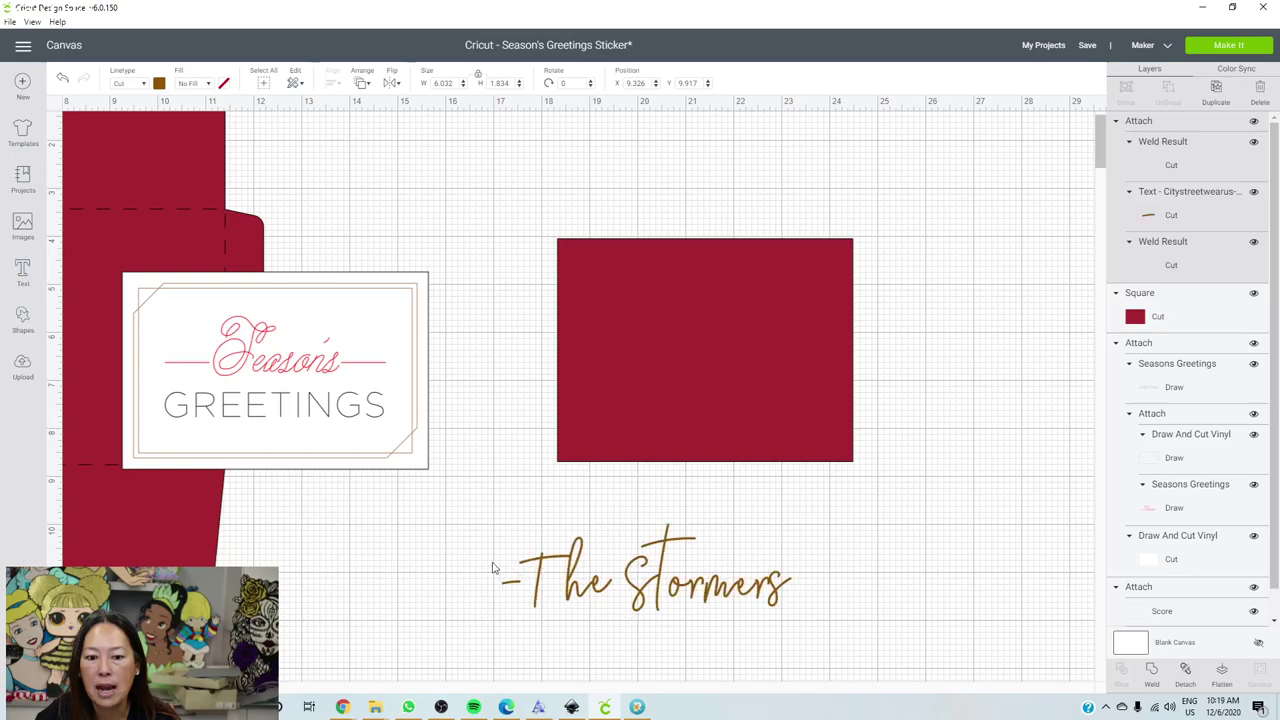
Use Make It to preview mats 2, 3 and 4: text, envelope and red insert.
{"action": "left_click", "coordinate": [1230, 46]}
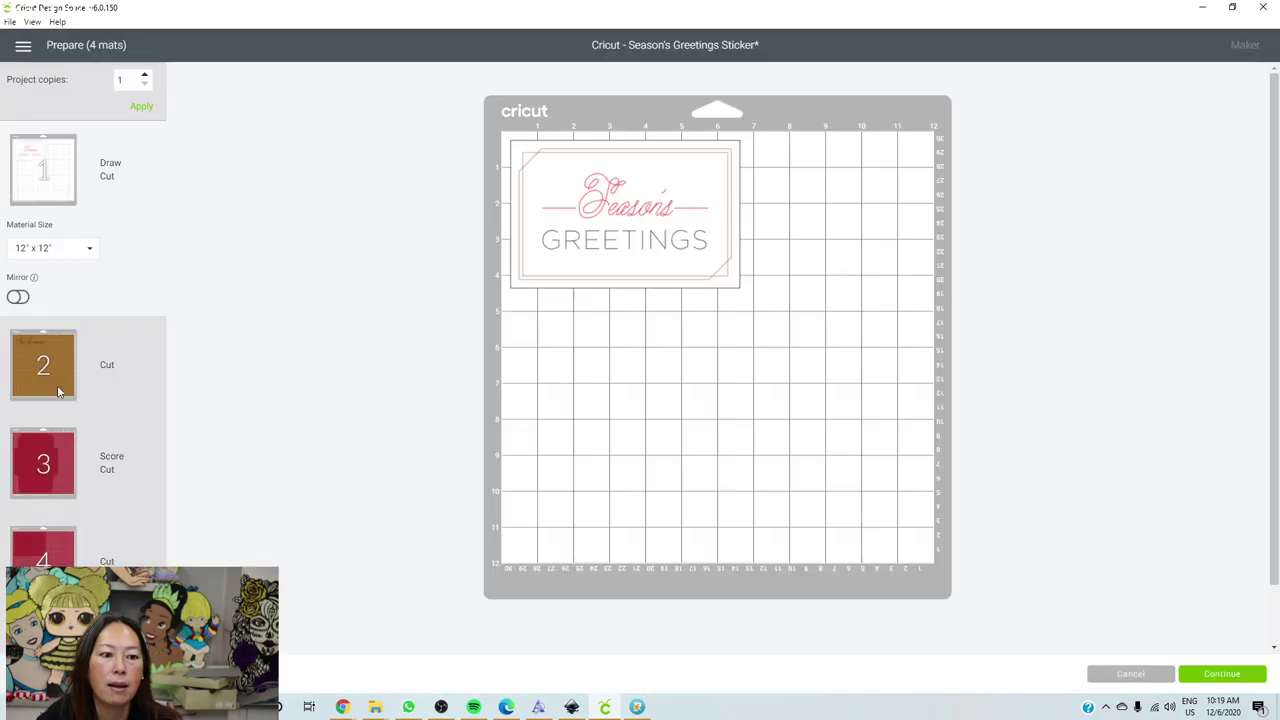
{"action": "left_click", "coordinate": [50, 380]}
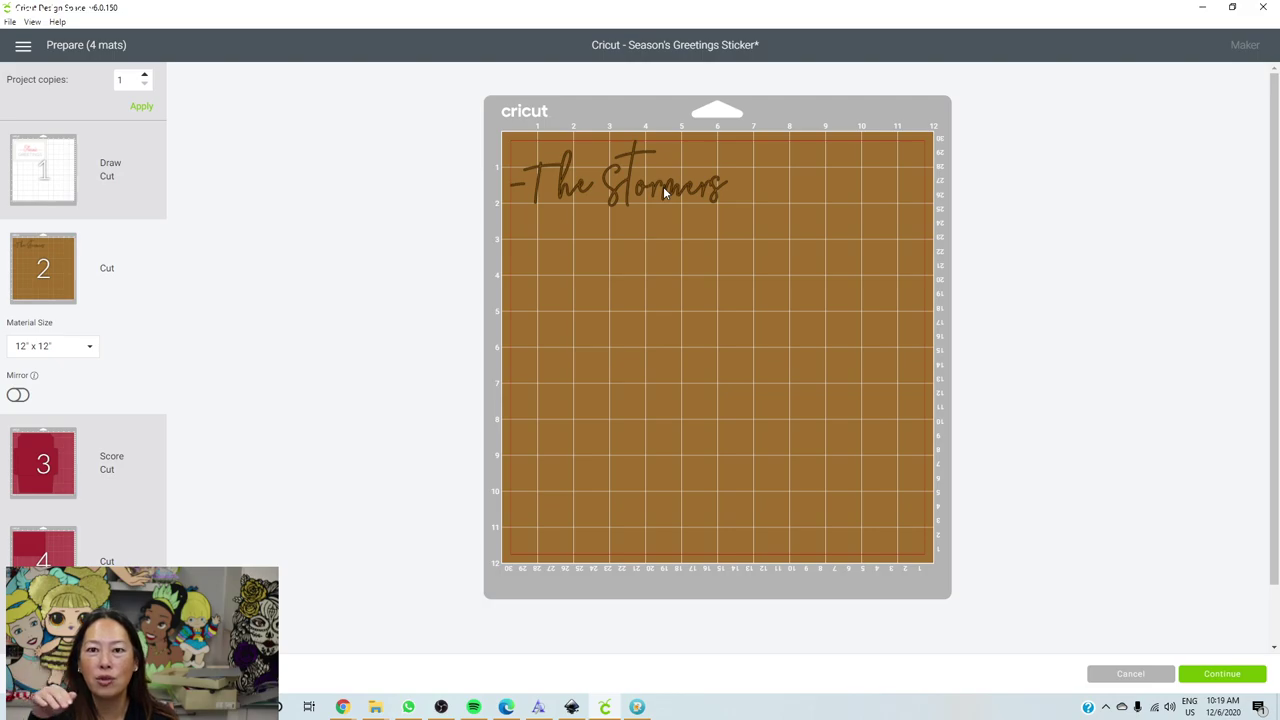
{"action": "left_click", "coordinate": [16, 472]}
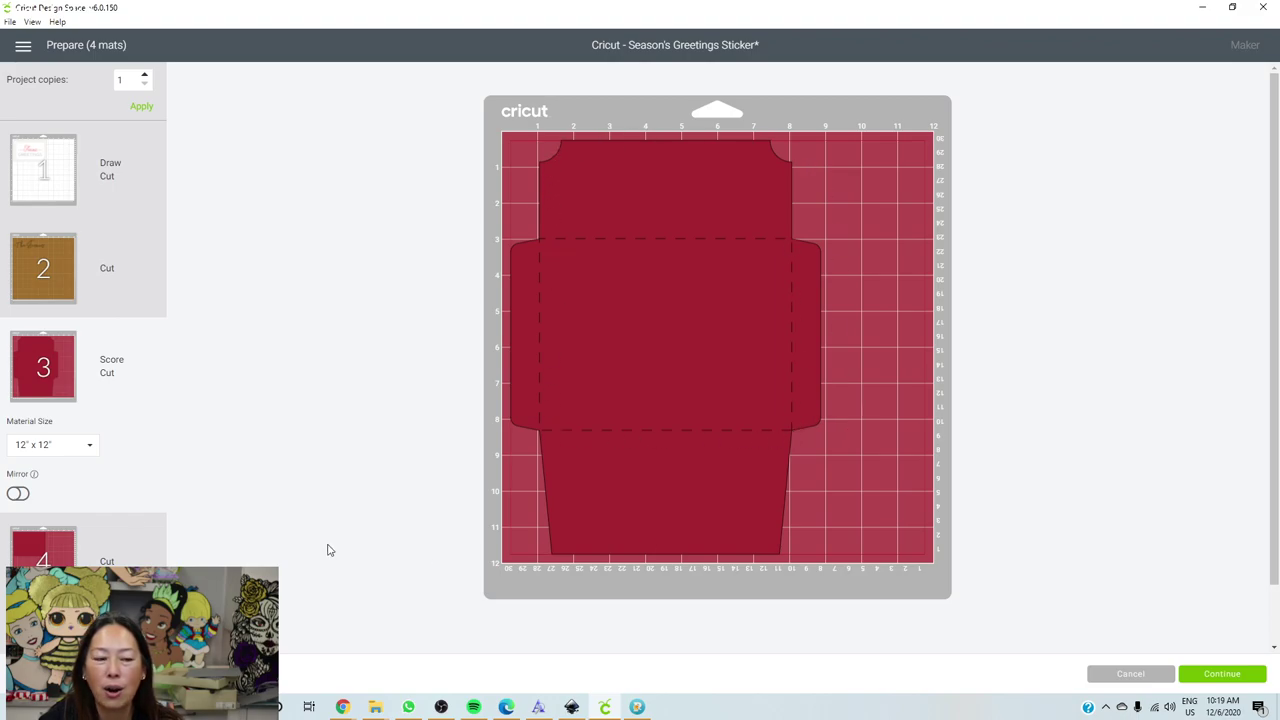
{"action": "left_click", "coordinate": [78, 558]}
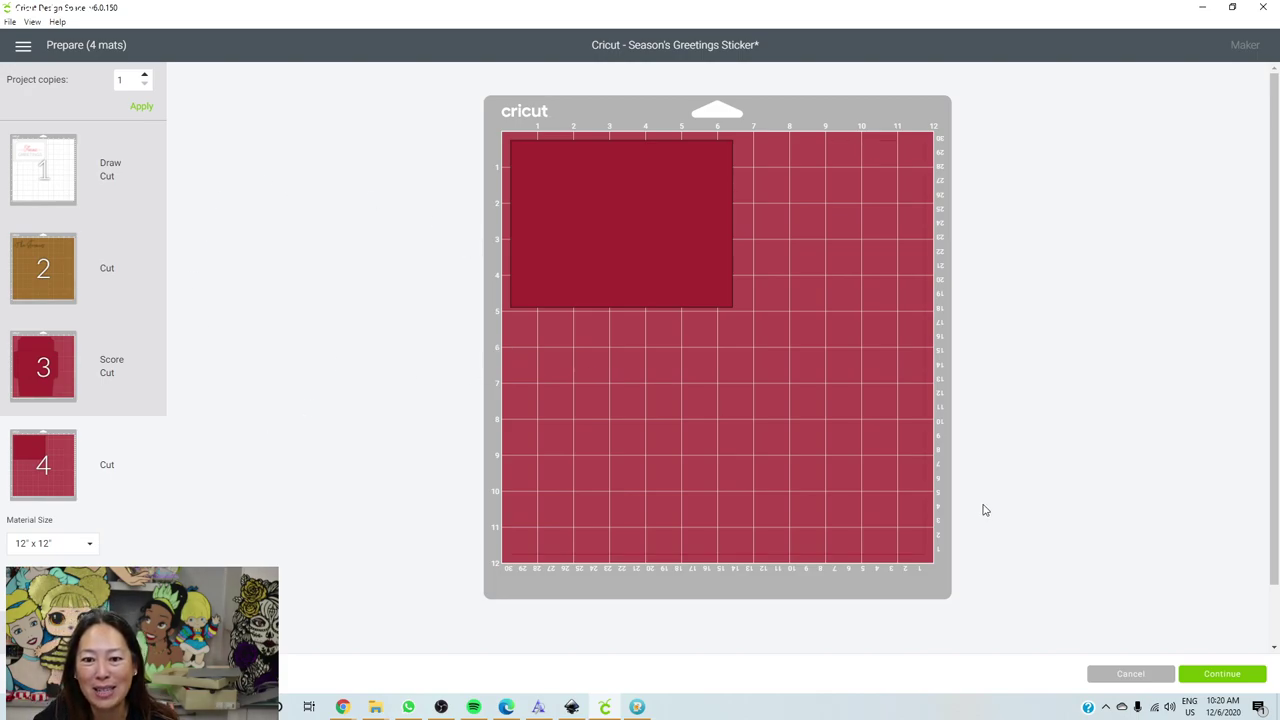
Cancel the Prepare screen to return to the Canvas.
{"action": "left_click", "coordinate": [1120, 676]}
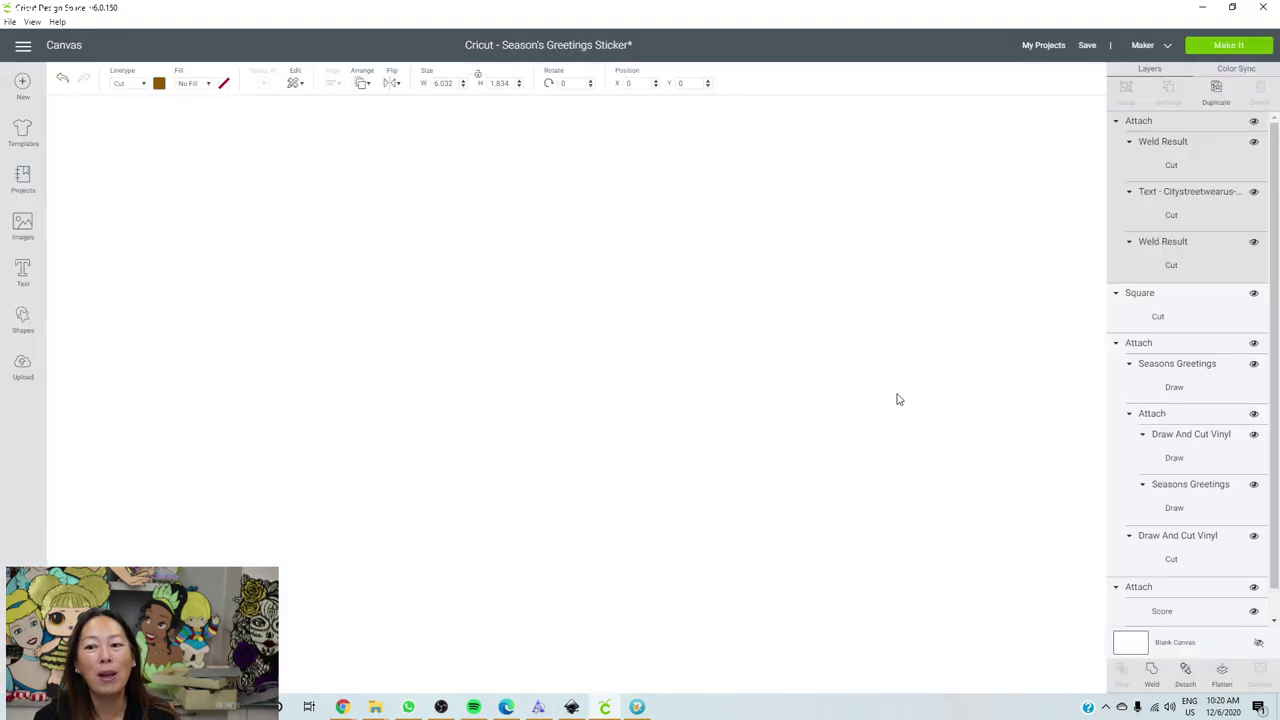